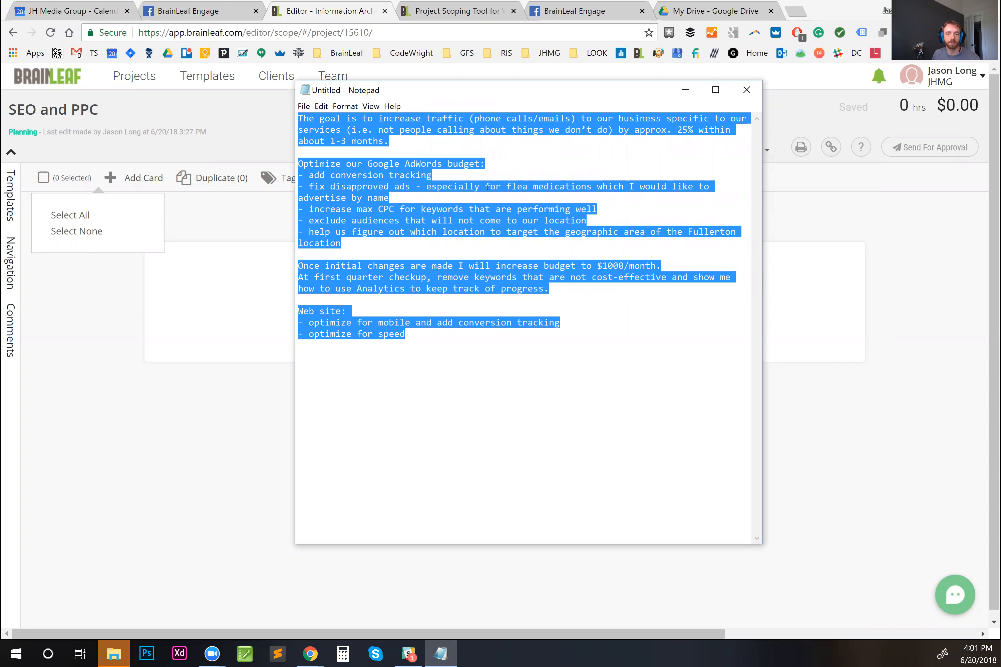
Step: Review the traffic goal, Google AdWords tasks, $1000/month budget note and web site requests in the client's Notepad notes
left_click(539, 185)
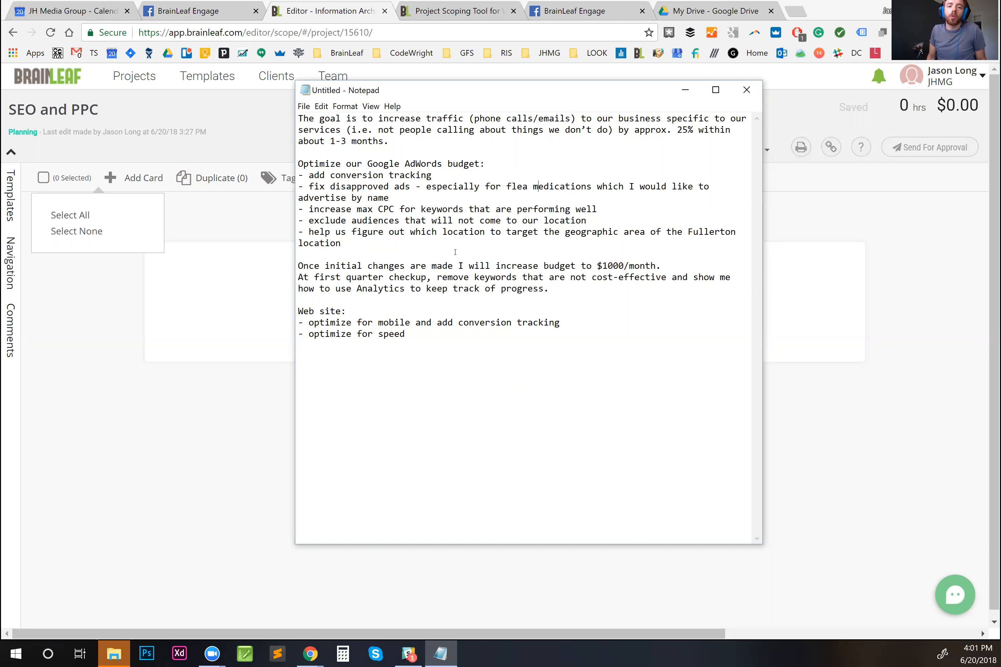
left_click(518, 322)
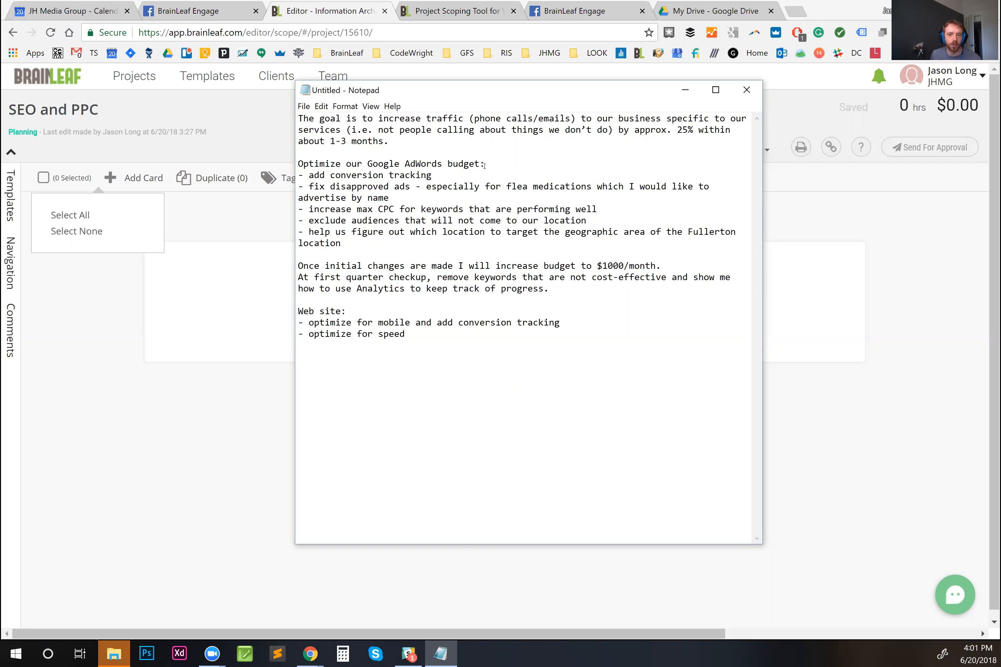
left_click_drag(298, 175, 368, 175)
left_click(367, 174)
double_click(365, 175)
left_click(363, 187)
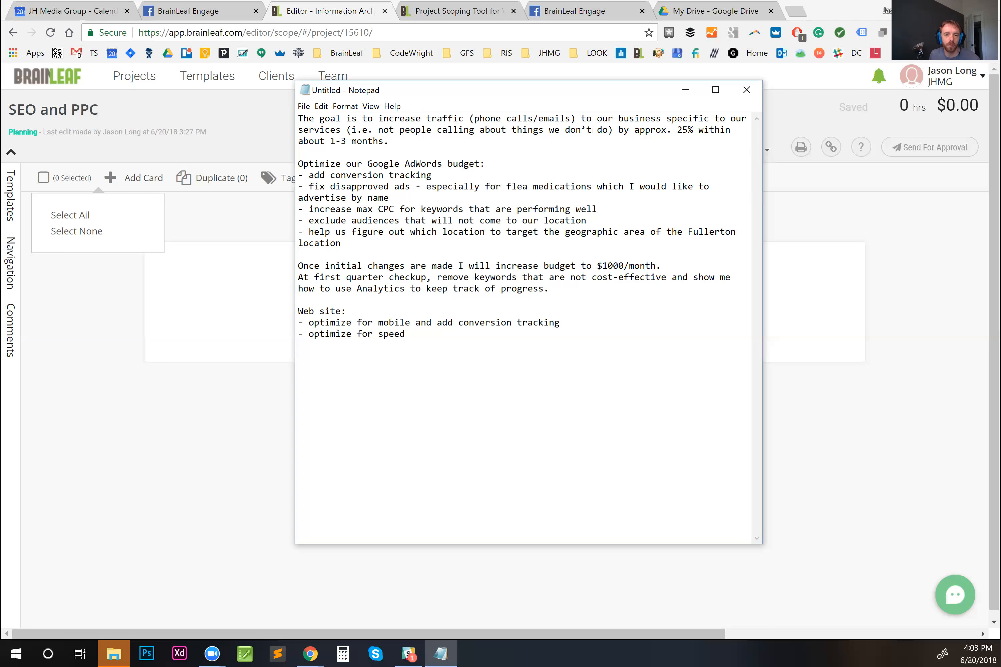
left_click_drag(489, 167, 309, 162)
double_click(311, 164)
left_click(325, 163)
left_click_drag(478, 266, 662, 266)
left_click(568, 265)
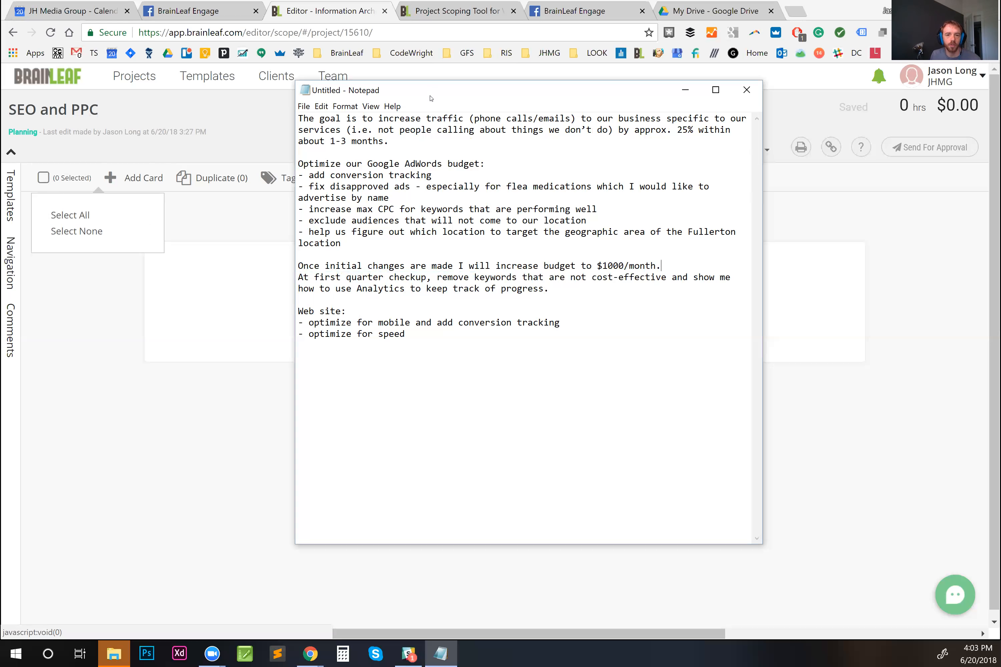
left_click(685, 89)
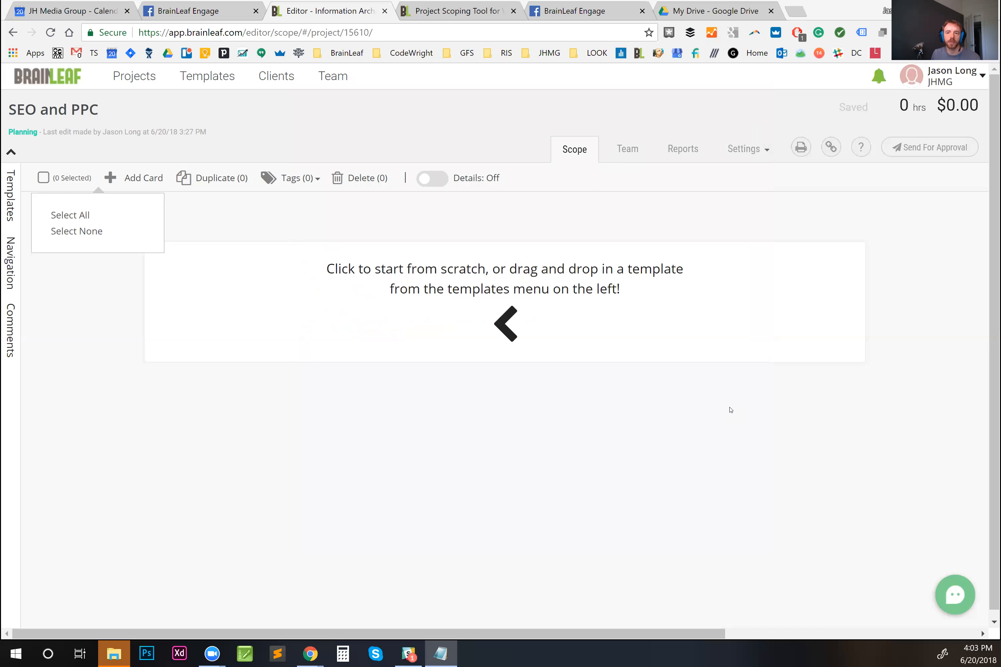
Step: Open the card creation options and compare the Google AdWords and Web site sections of the notes
left_click(146, 181)
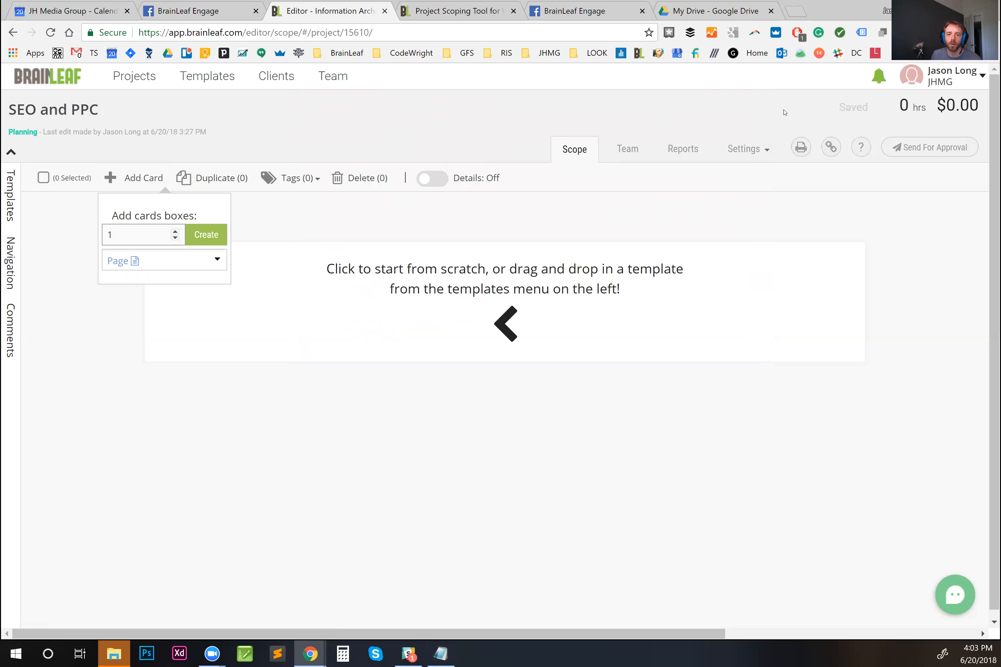
key("alt+Tab")
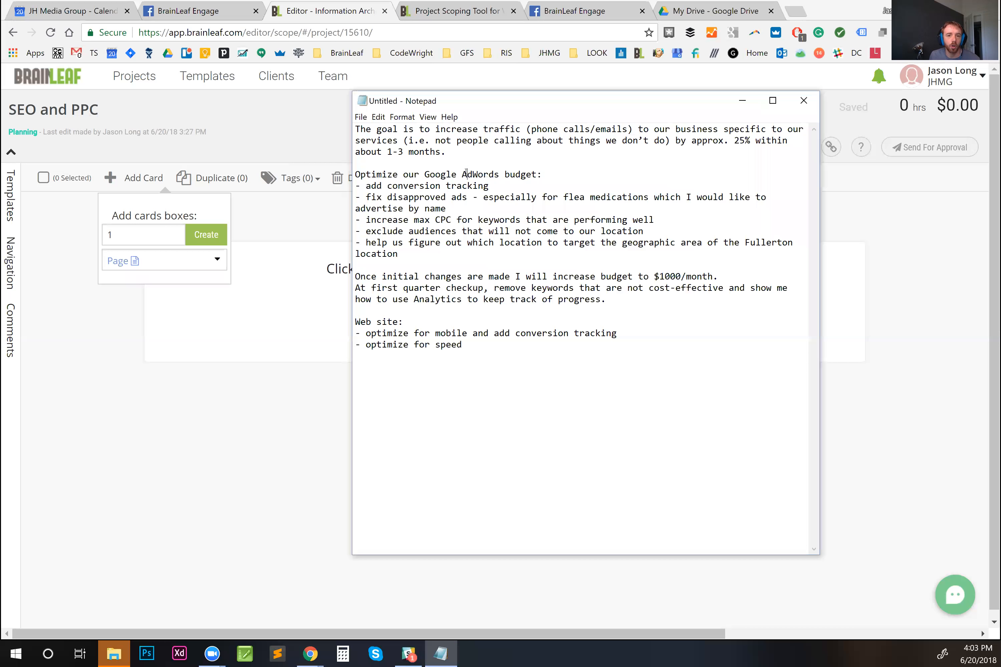
left_click_drag(365, 174, 608, 175)
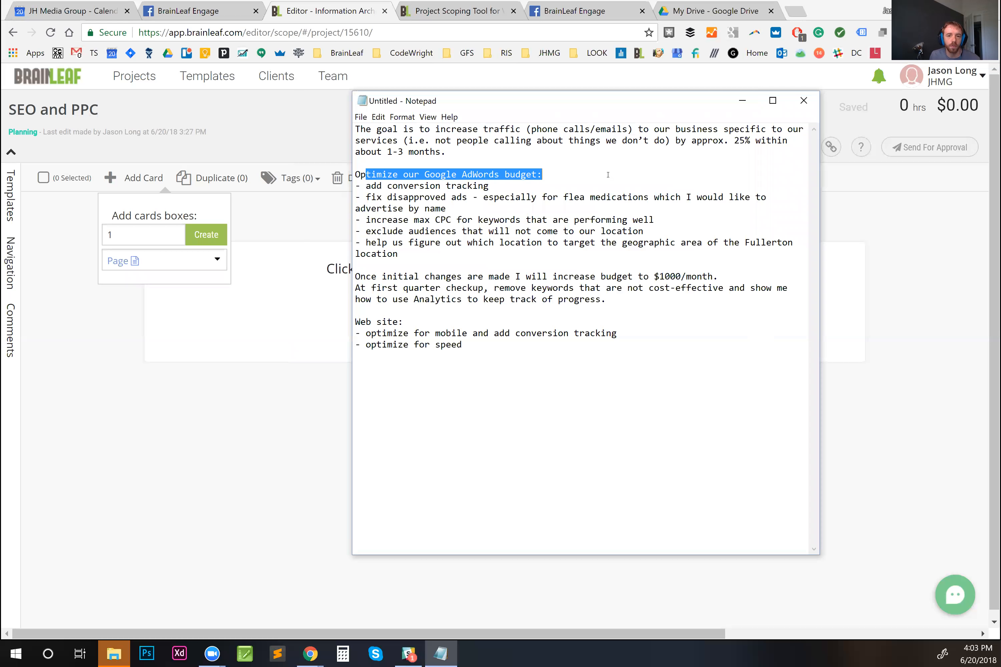
left_click(519, 174)
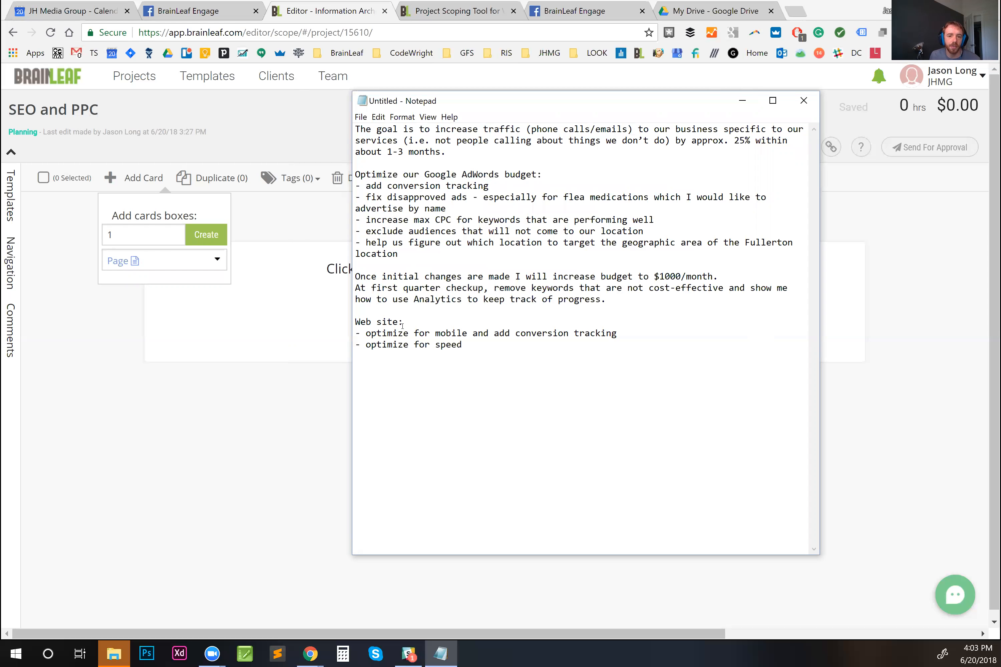
left_click_drag(361, 321, 410, 322)
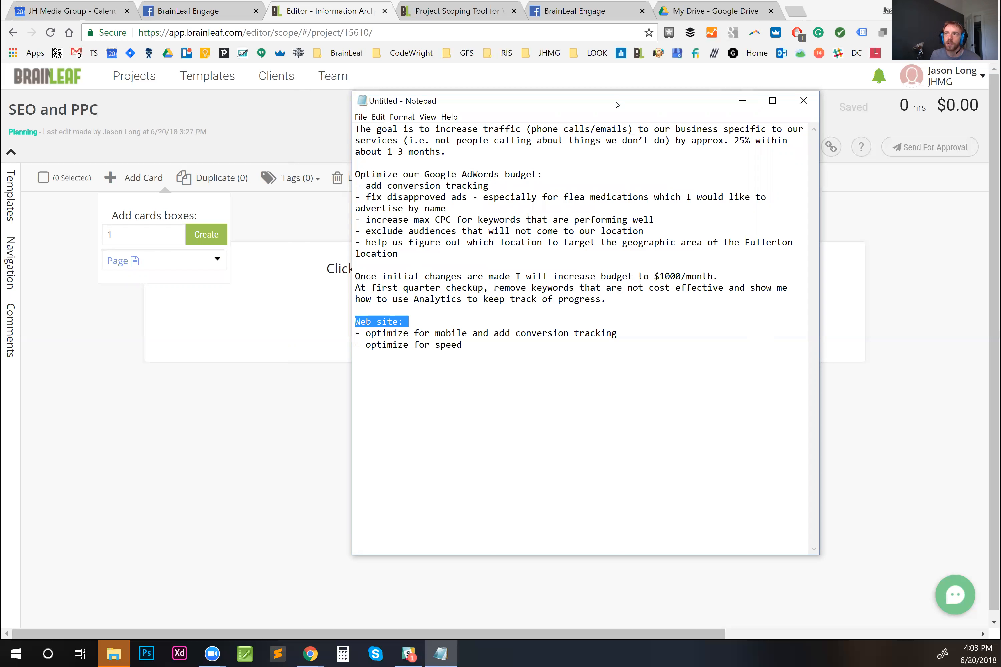
left_click_drag(618, 105, 999, 105)
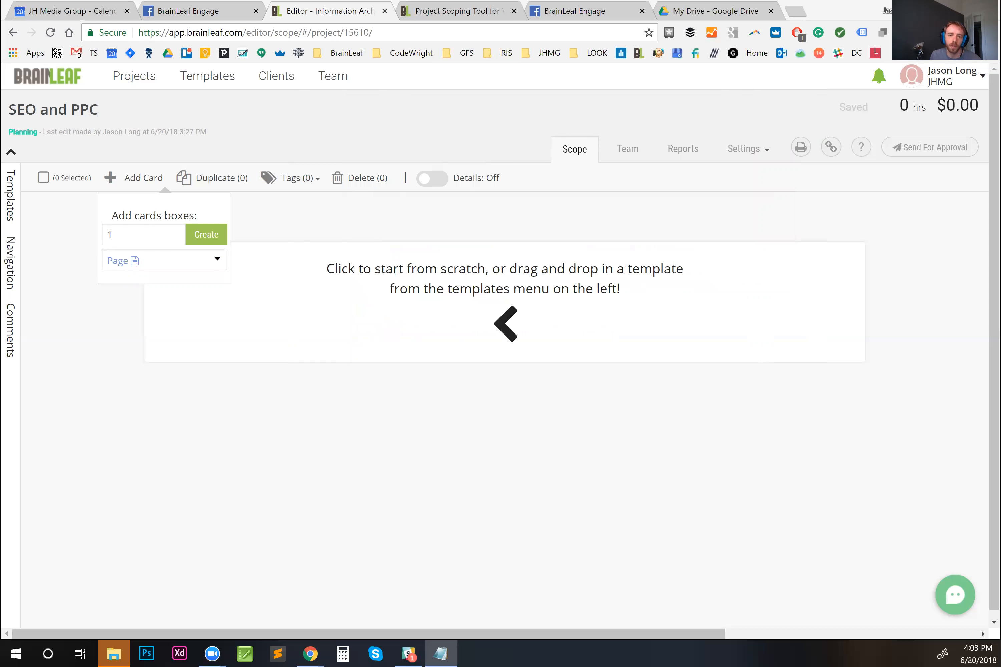
left_click_drag(999, 108, 418, 107)
left_click_drag(441, 156, 223, 135)
left_click(244, 135)
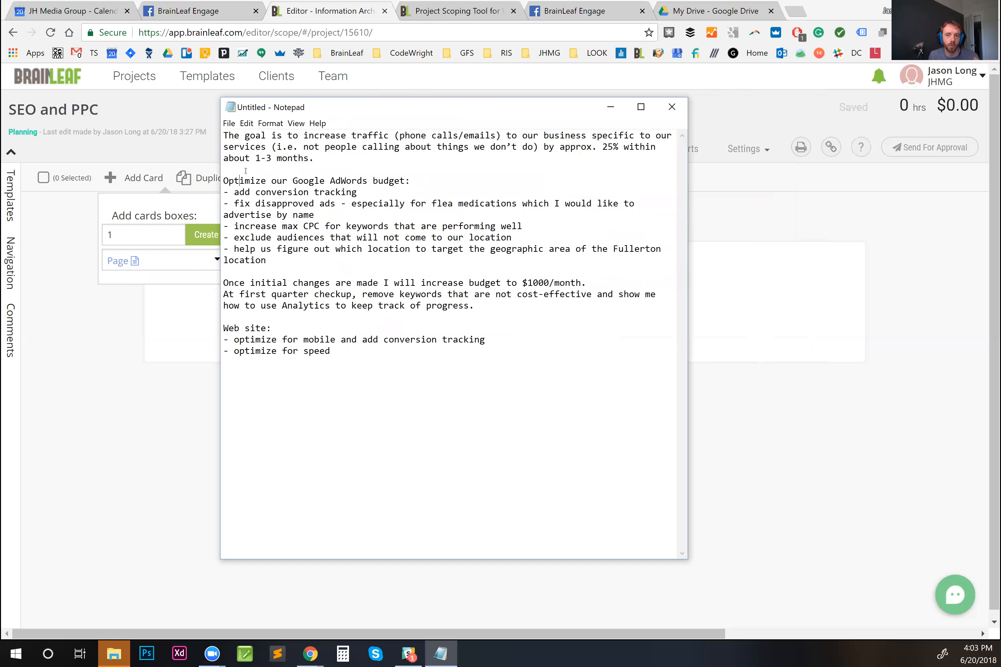
left_click(243, 182)
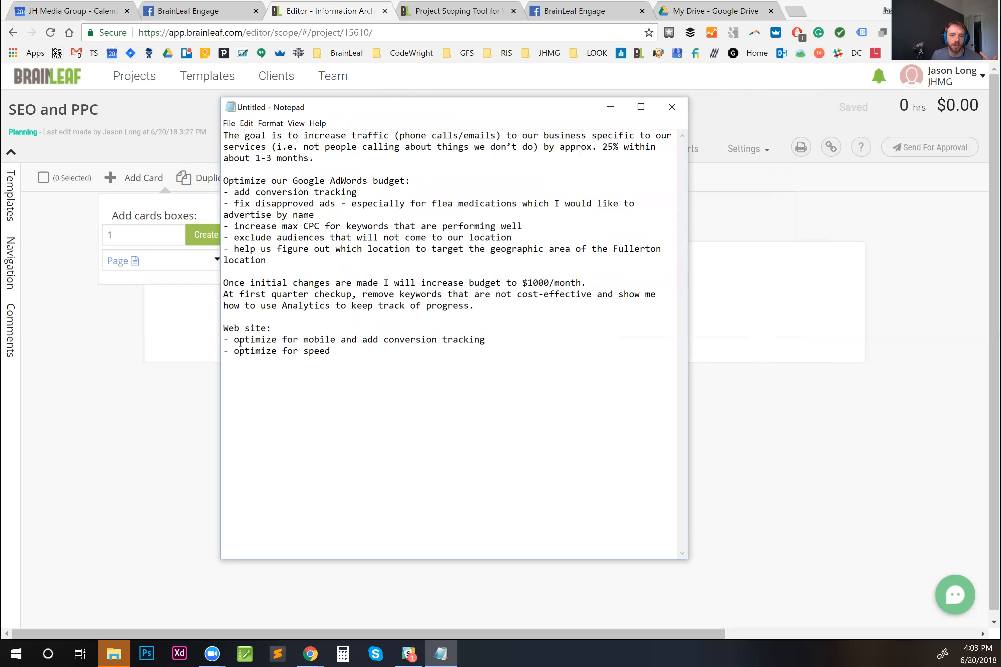
left_click_drag(231, 328, 278, 329)
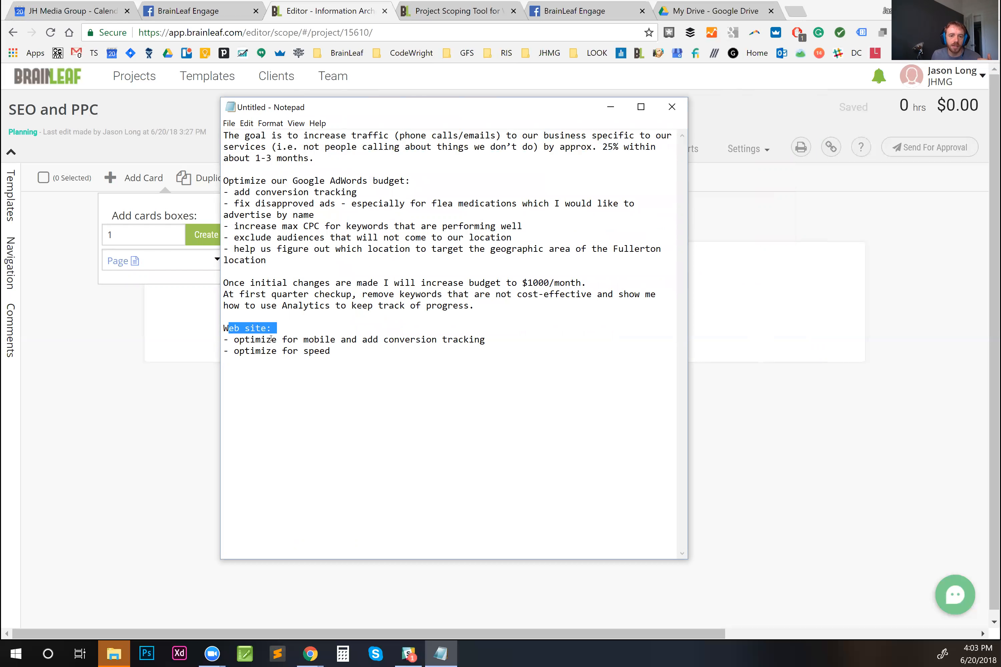
left_click(271, 351)
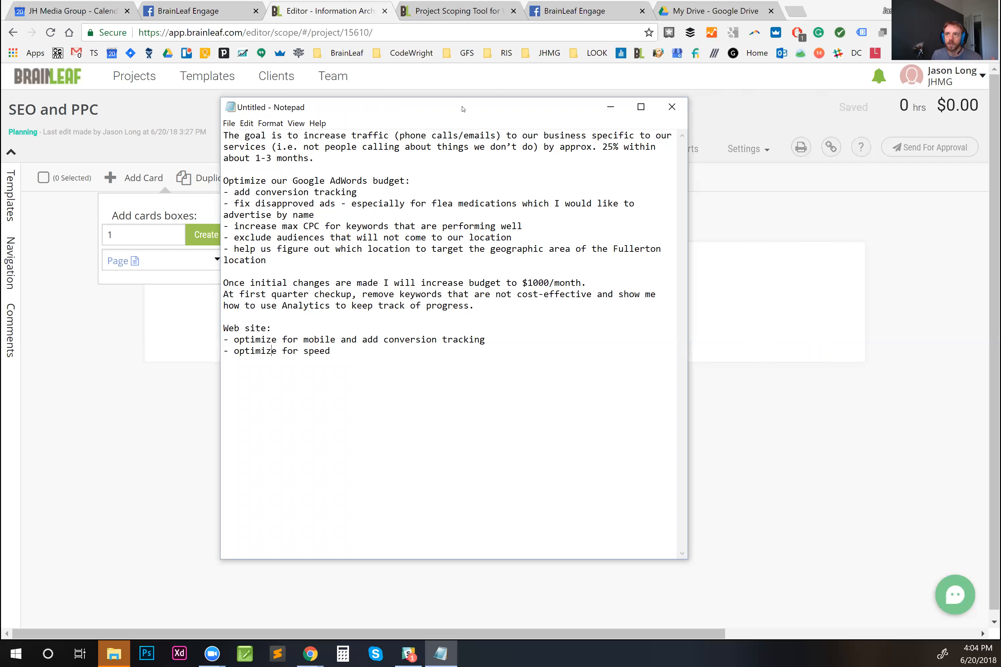
left_click(610, 107)
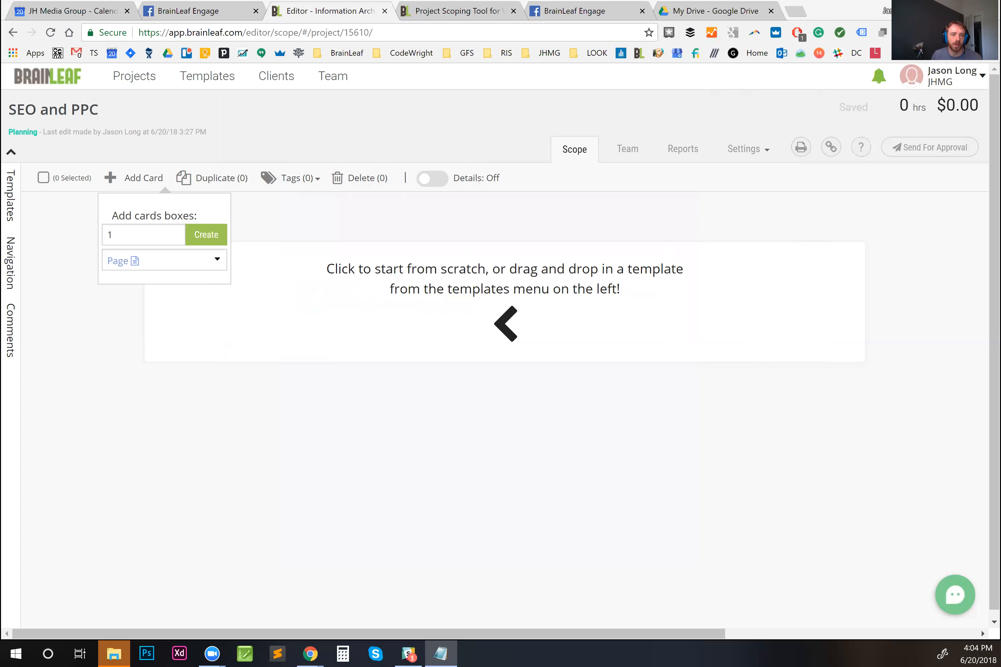
left_click(477, 243)
key("BackSpace")
type("2")
key("Up")
key("Up")
key("Up")
key("Up")
key("Up")
key("Up")
key("Up")
key("Up")
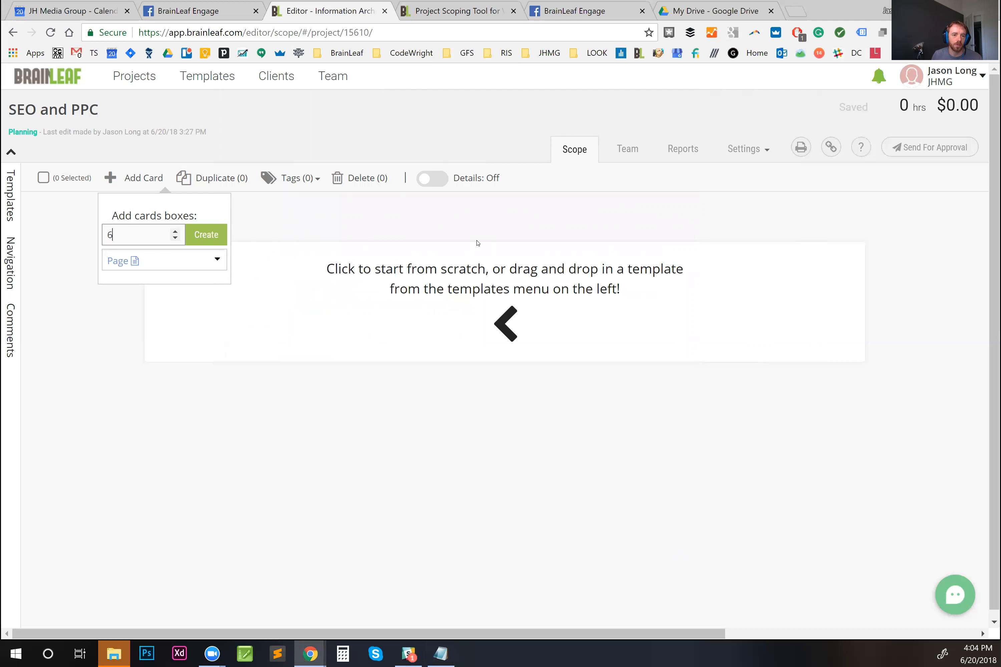
key("Up")
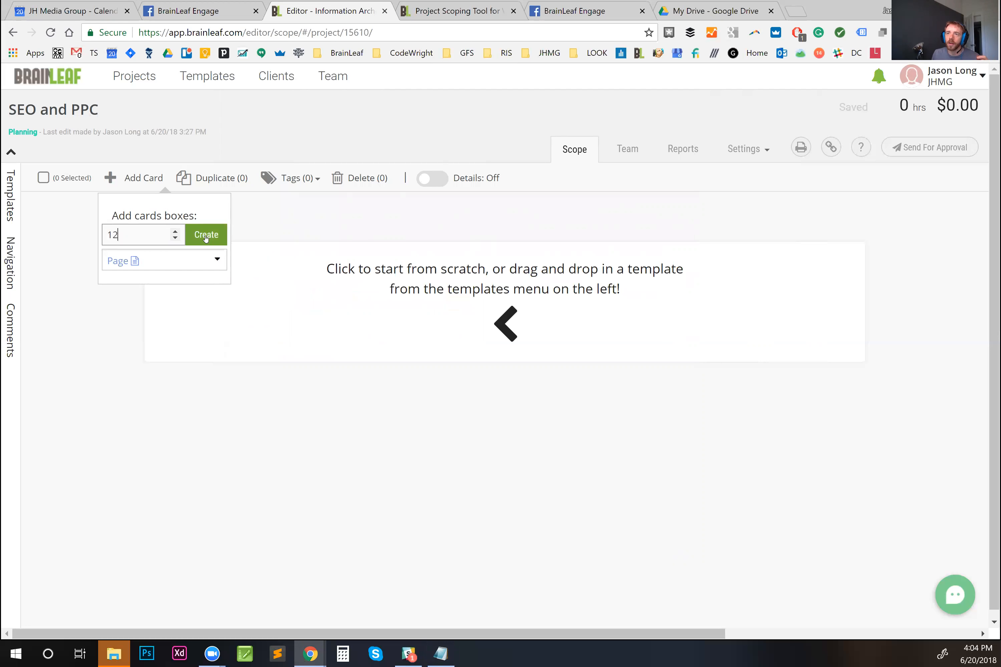
left_click(207, 261)
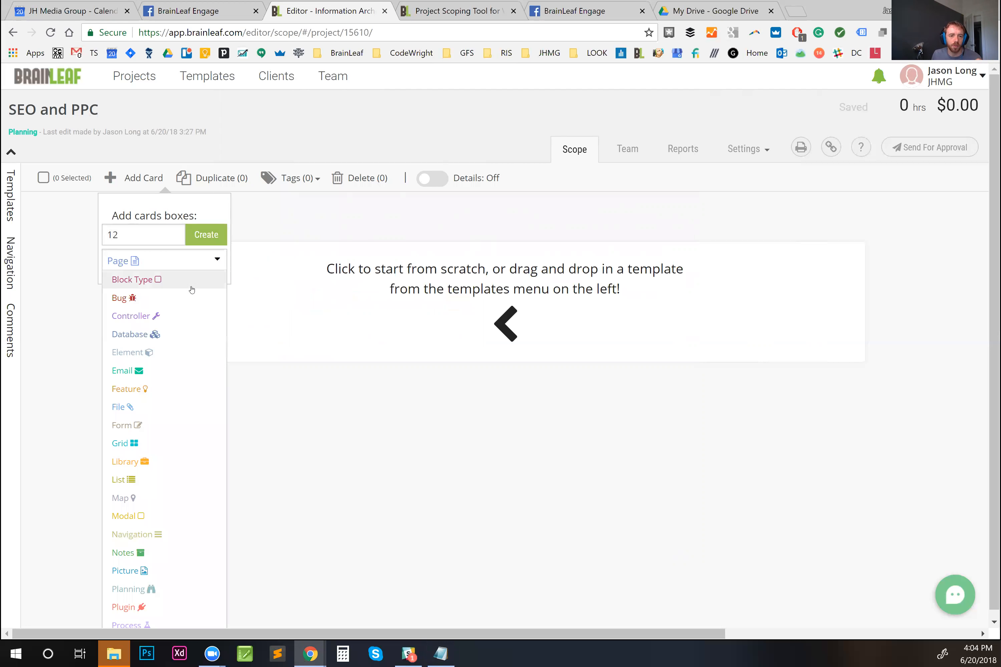
scroll(166, 522, "down", 1)
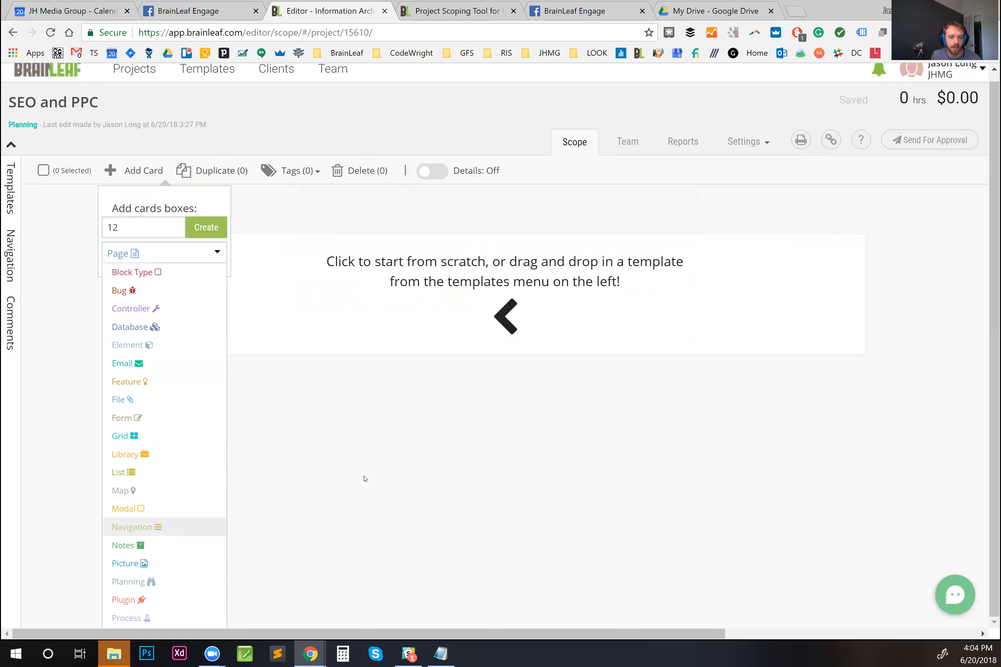
left_click(423, 362)
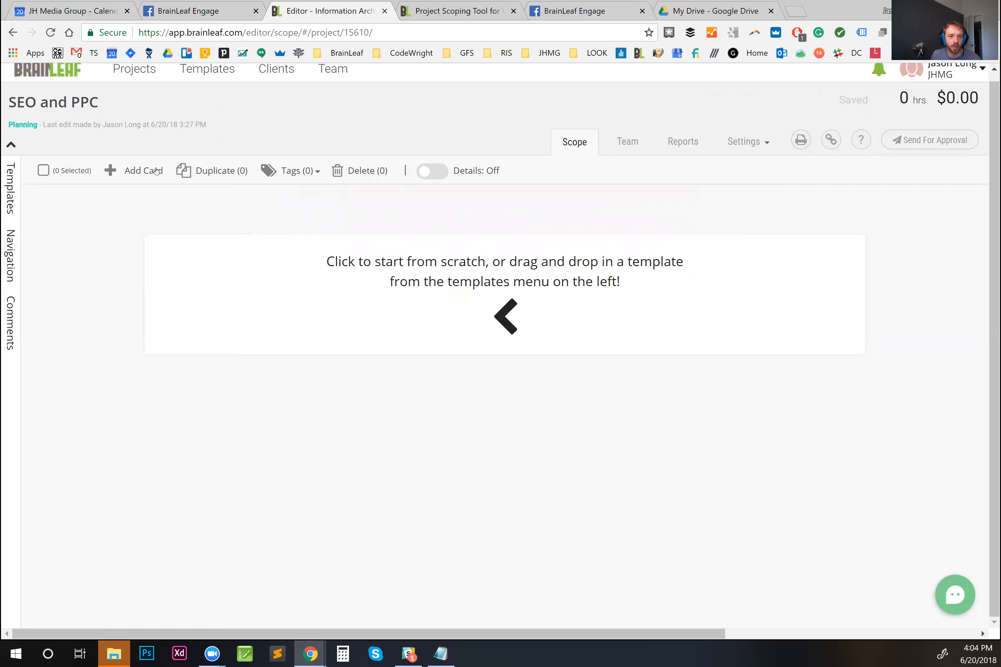
Step: Create 1 Page card in the empty SEO and PPC scope
left_click(143, 170)
double_click(156, 223)
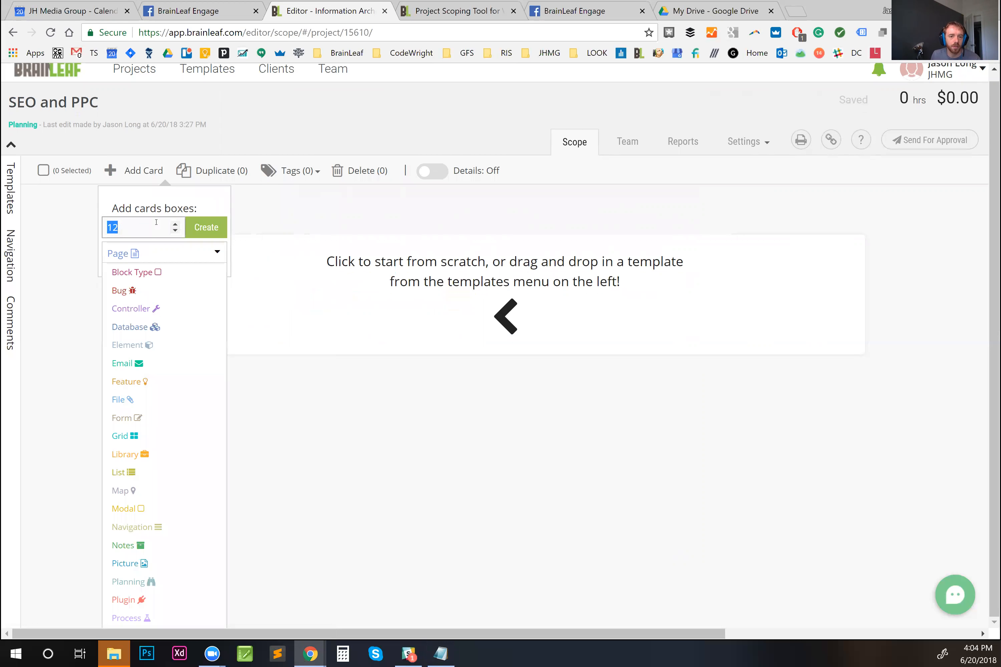
type("1")
key("Return")
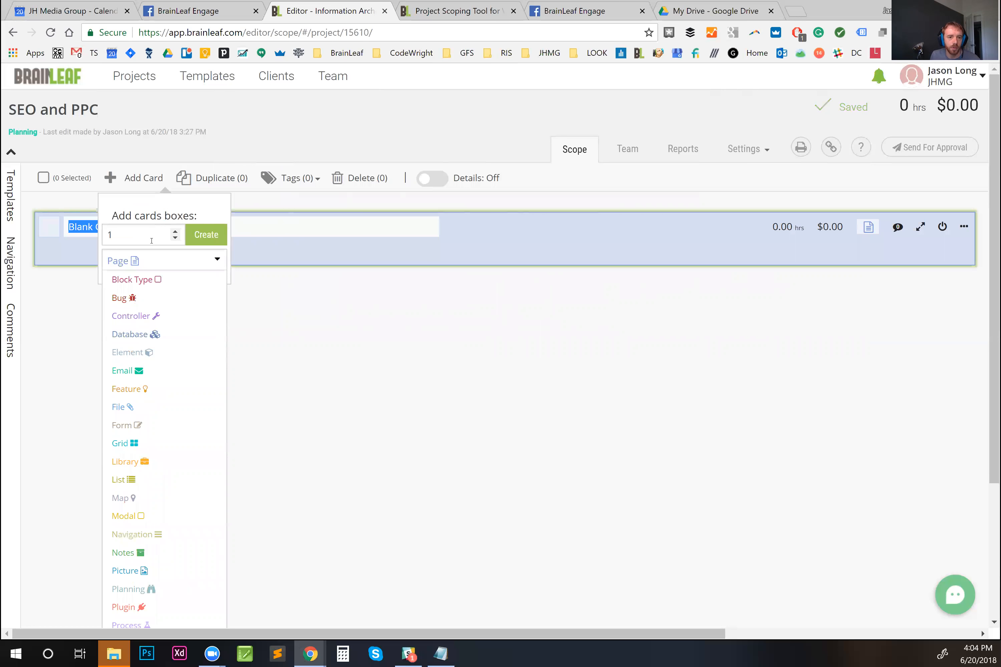
Step: Create 11 more cards of type Task in the scope
key("BackSpace")
type("11")
scroll(216, 444, "down", 1)
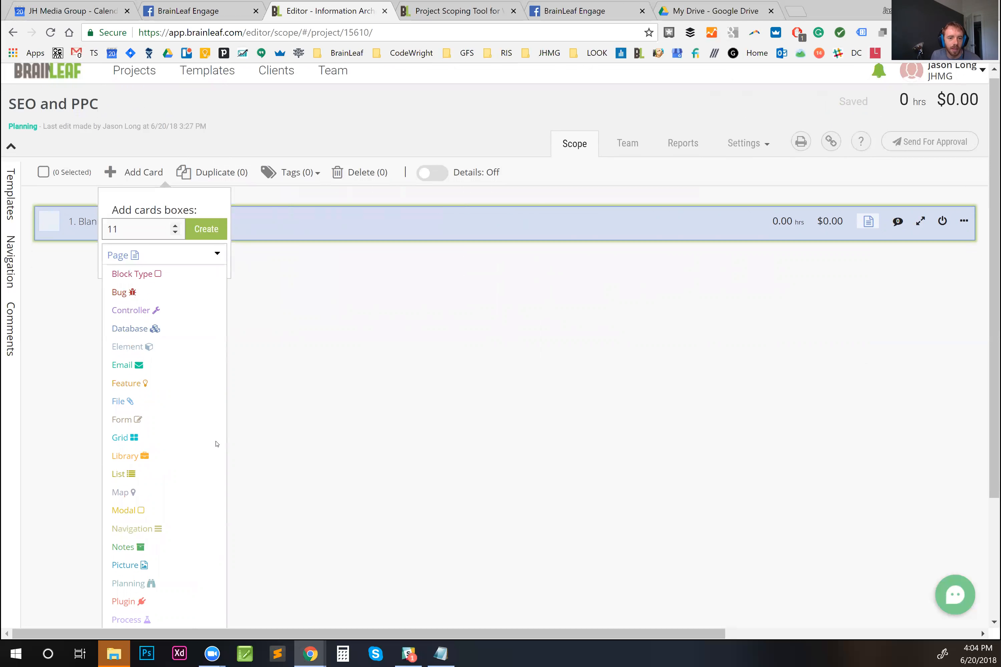
scroll(217, 443, "down", 3)
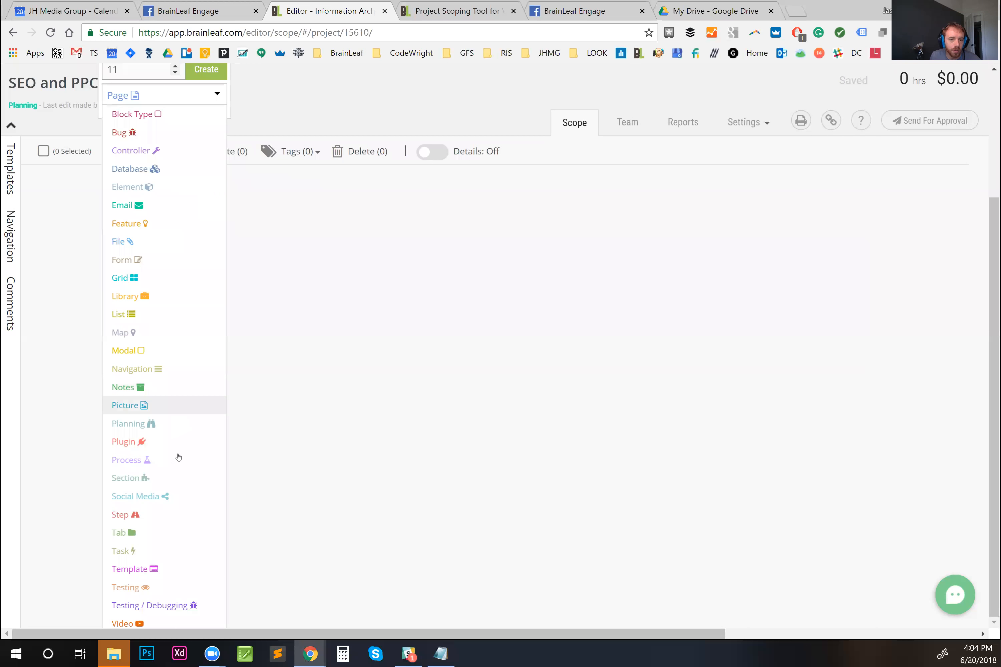
left_click(176, 552)
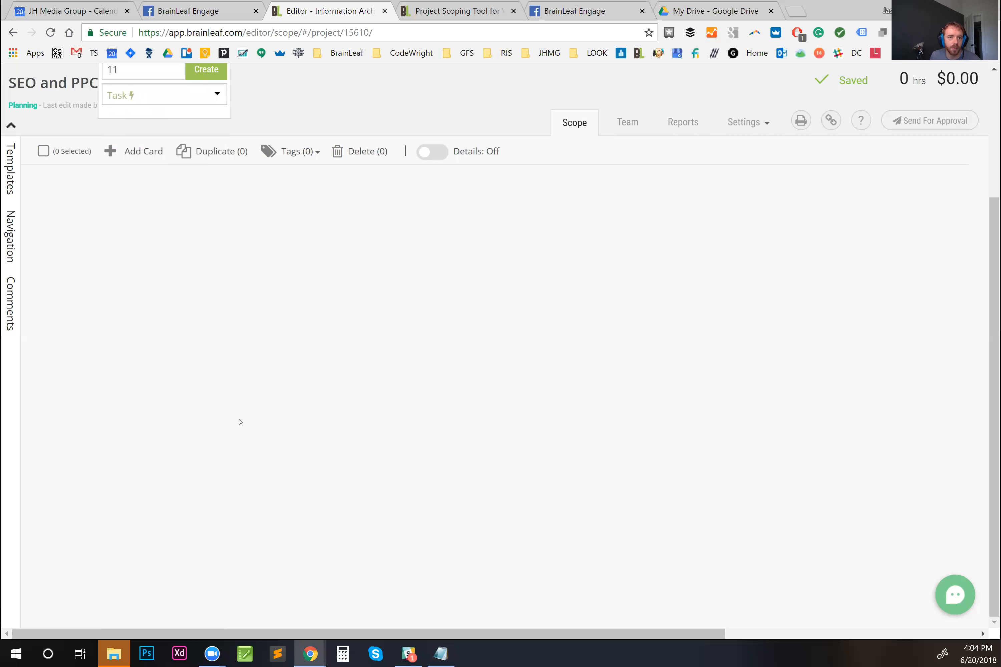
scroll(209, 153, "up", 1)
left_click(207, 235)
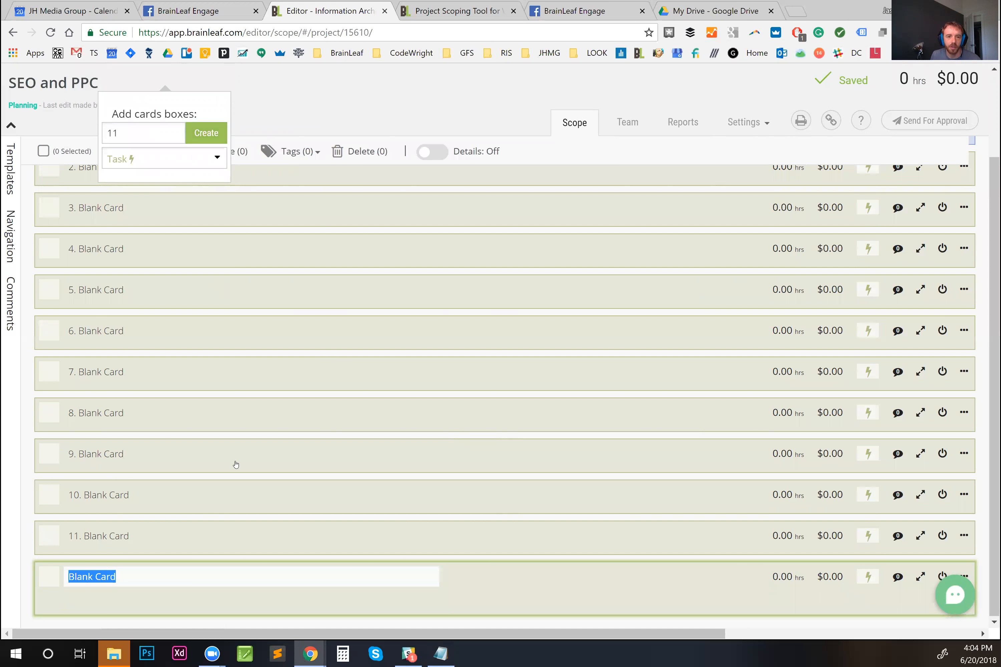
left_click(354, 55)
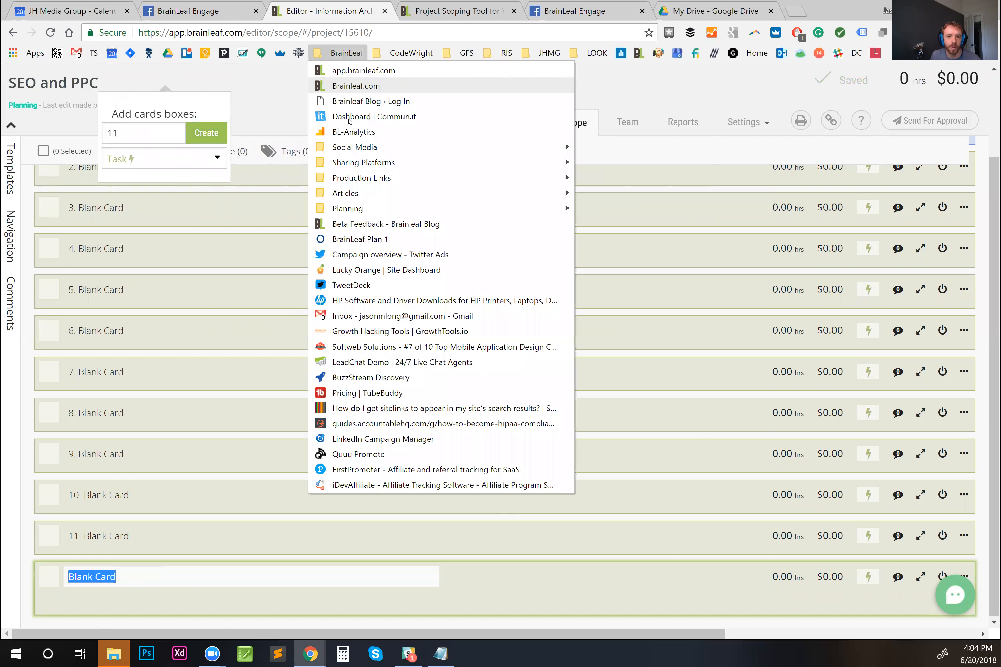
left_click(269, 122)
scroll(298, 390, "up", 3)
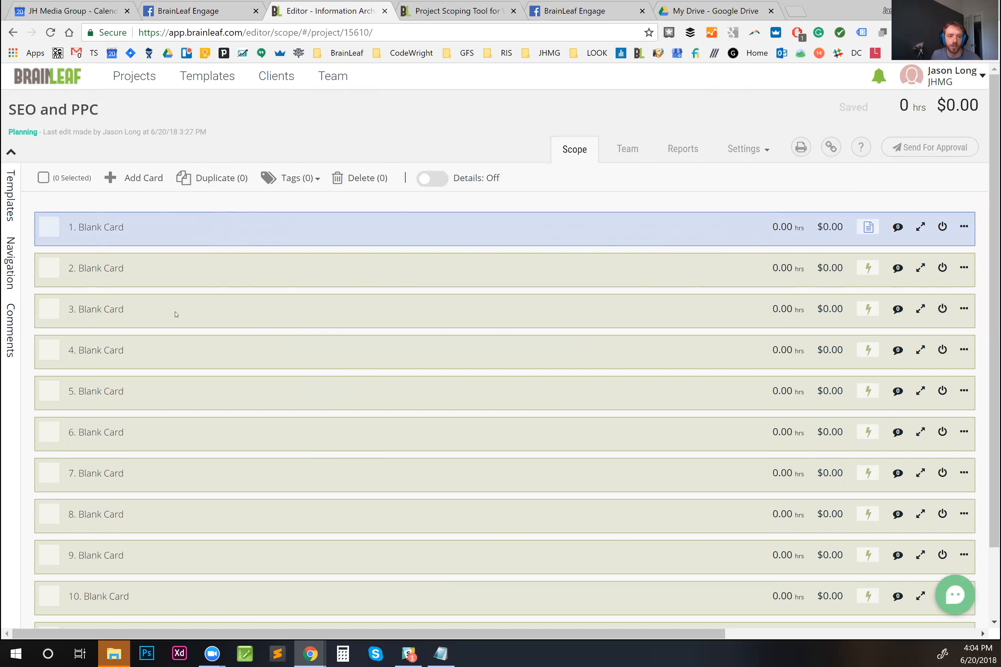
Step: Change the first card's type to Section and nest the five task cards that follow under it
left_click(873, 231)
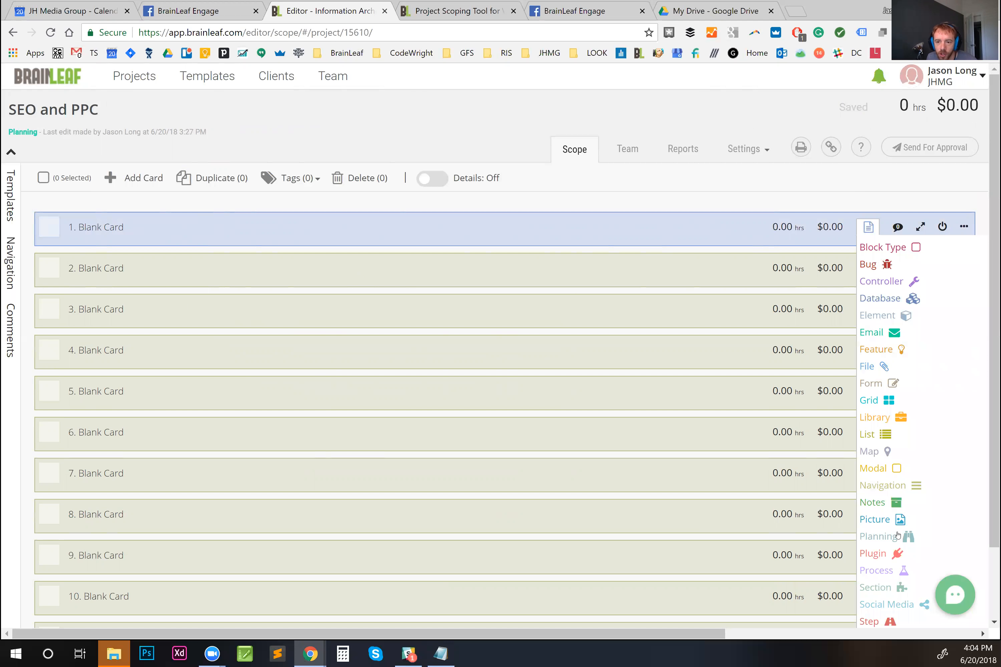
left_click(881, 587)
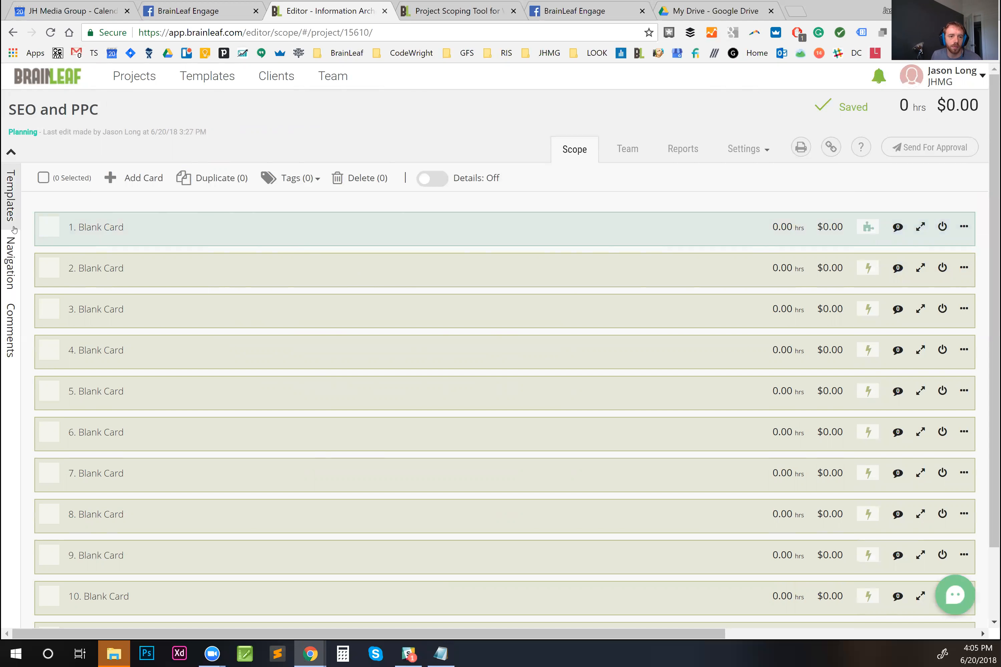
left_click(11, 254)
mouse_move(82, 249)
left_mouse_down()
mouse_move(130, 250)
mouse_move(86, 250)
mouse_move(126, 234)
mouse_move(97, 269)
mouse_move(134, 242)
mouse_move(129, 249)
mouse_move(95, 234)
mouse_move(95, 251)
left_mouse_up()
left_click_drag(70, 329, 114, 274)
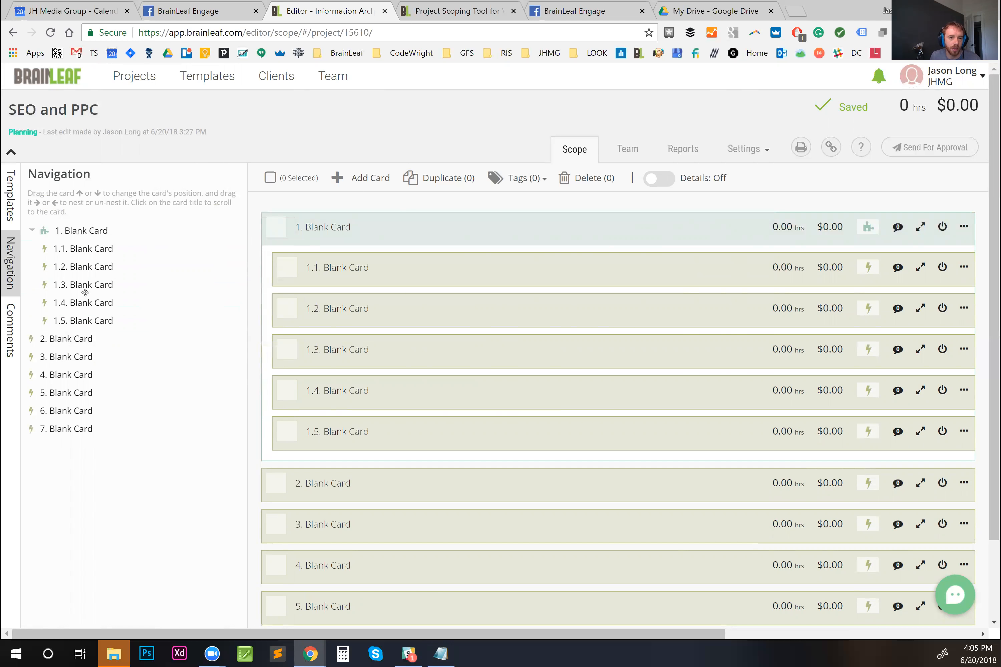
Step: Title the section card "Optimize Google Adwords"
left_click(337, 225)
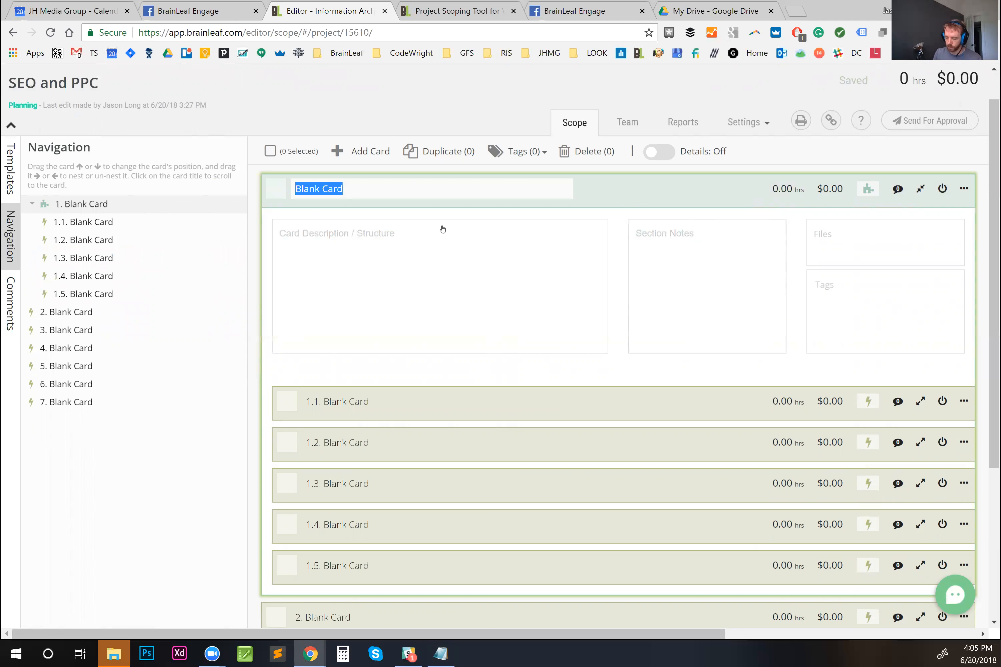
type("Optimize ")
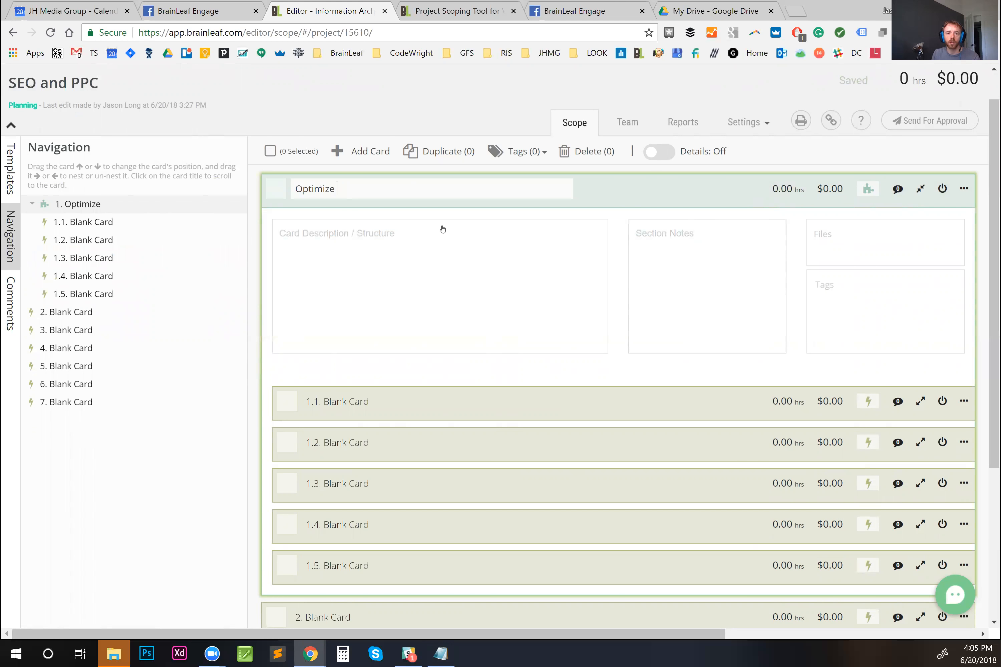
type("Google Adw")
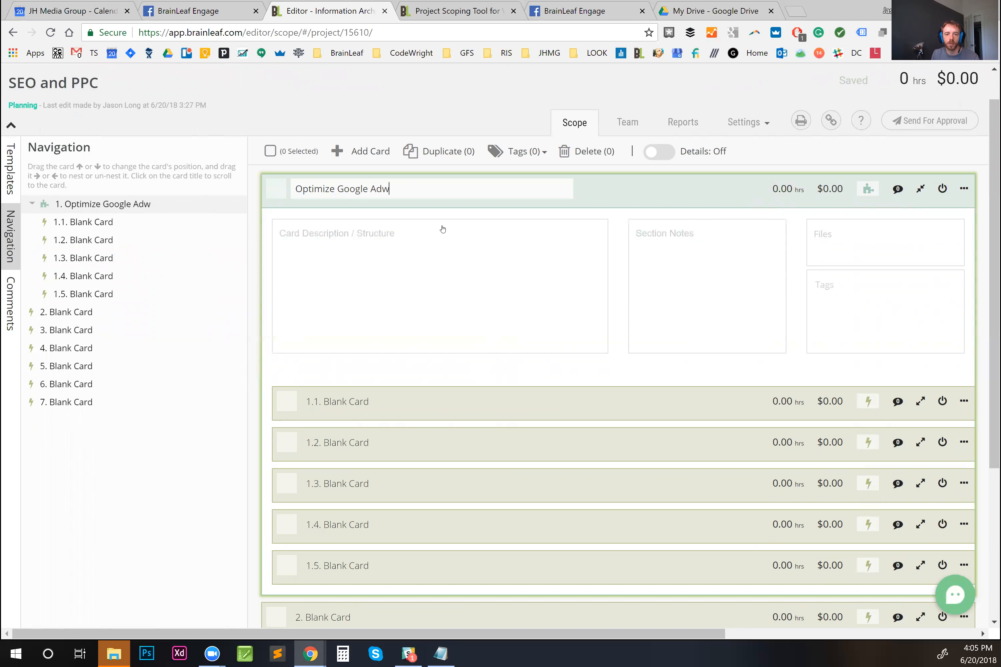
type("ords and Other")
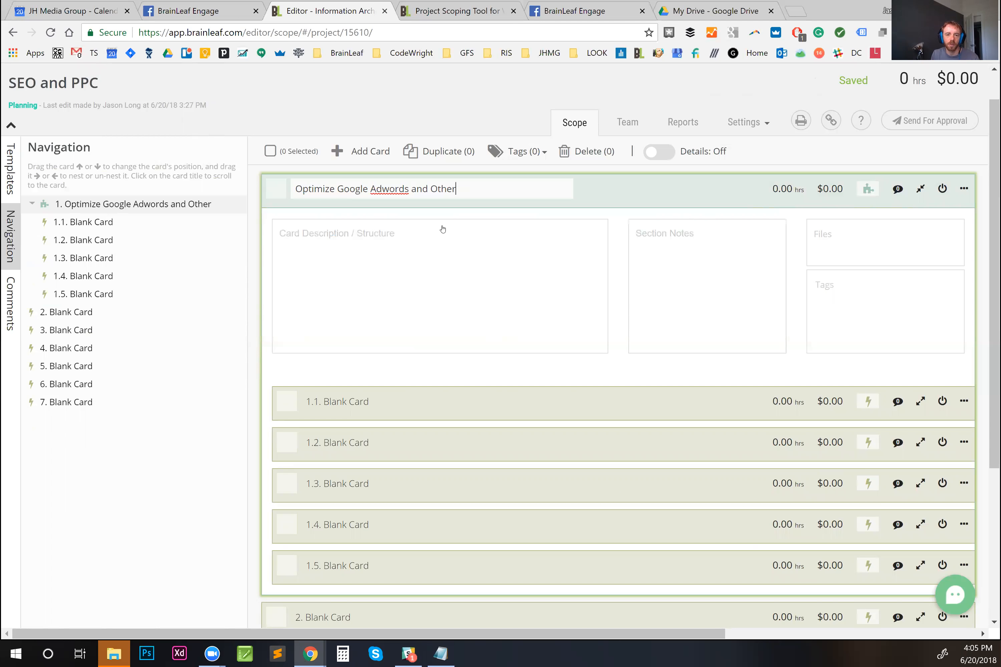
key("shift+Left")
key("shift+Left")
key("shift+Left")
key("shift+Left")
key("shift+Left")
key("shift+Left")
key("shift+Left")
key("shift+Left")
key("shift+Left")
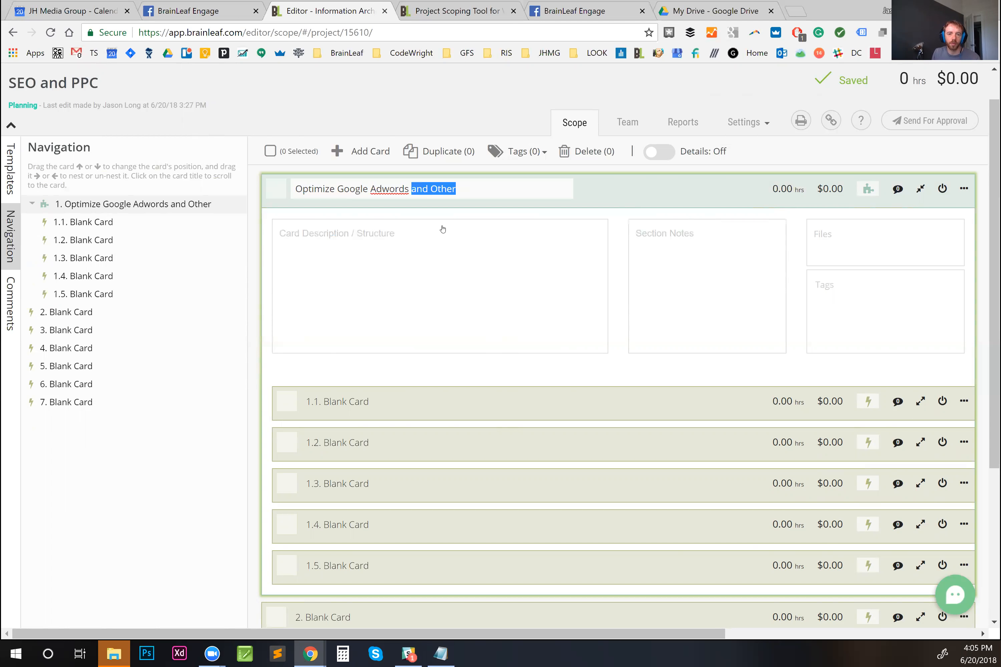
key("BackSpace")
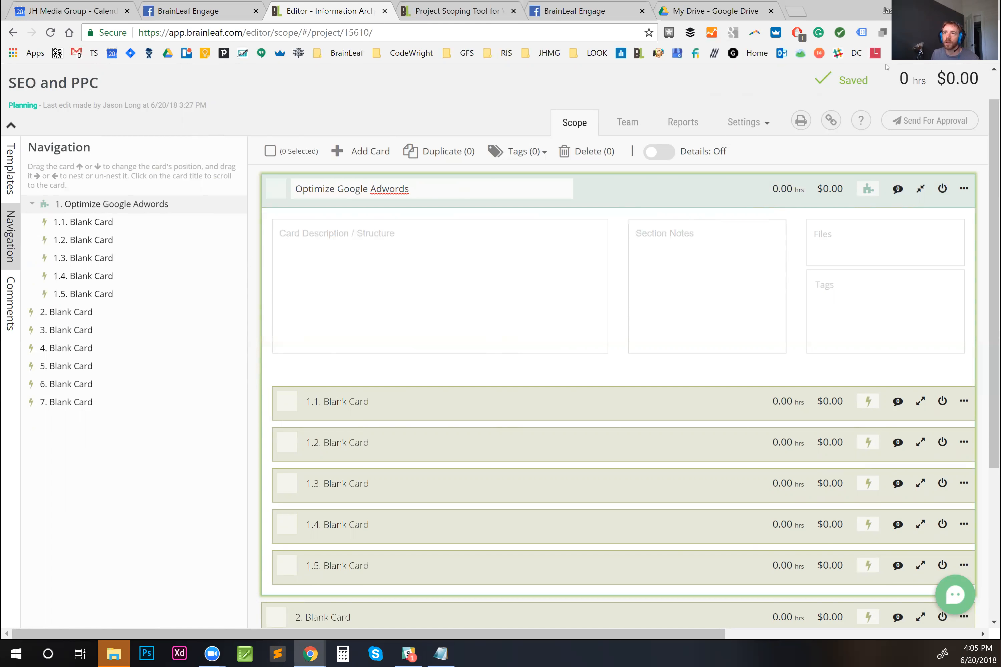
Step: Move the first un-nested blank task card above the Optimize Google Adwords section and title it "Goals"
key("alt+Tab")
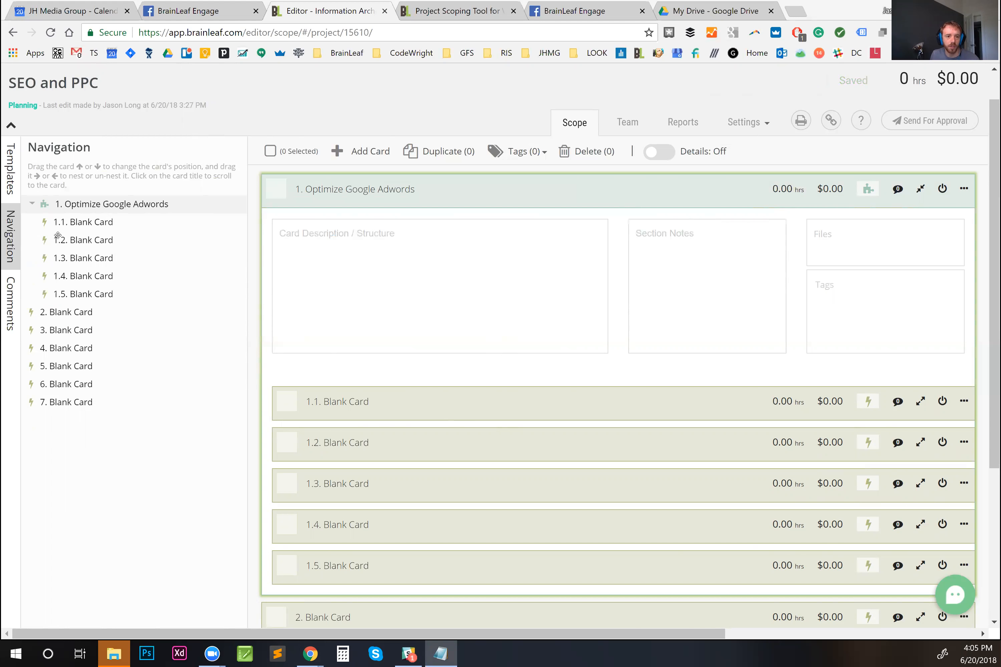
left_click(94, 313)
left_click_drag(94, 312, 60, 202)
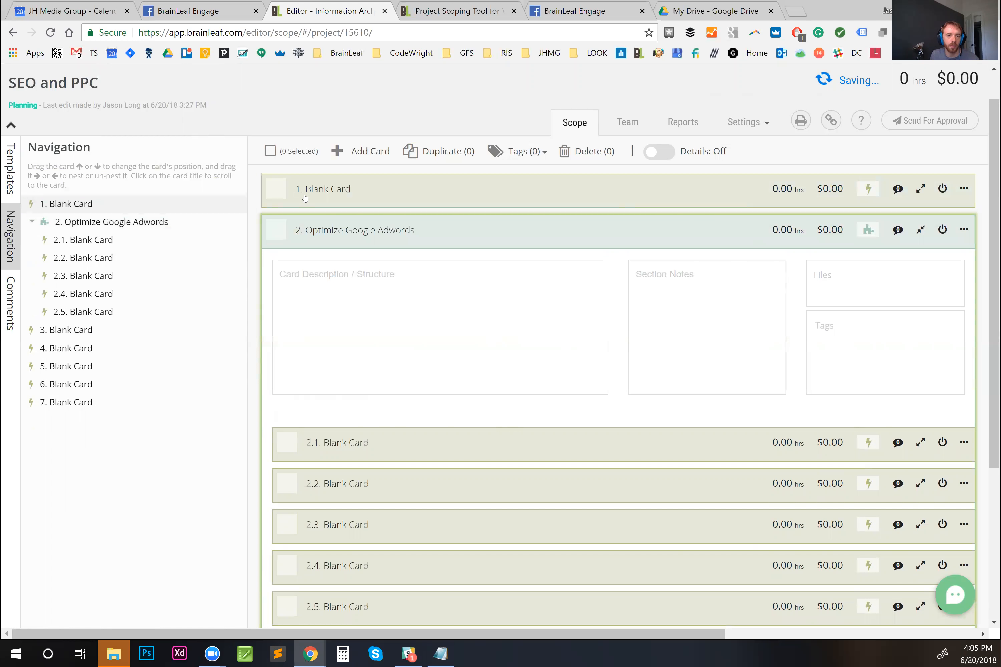
left_click(340, 186)
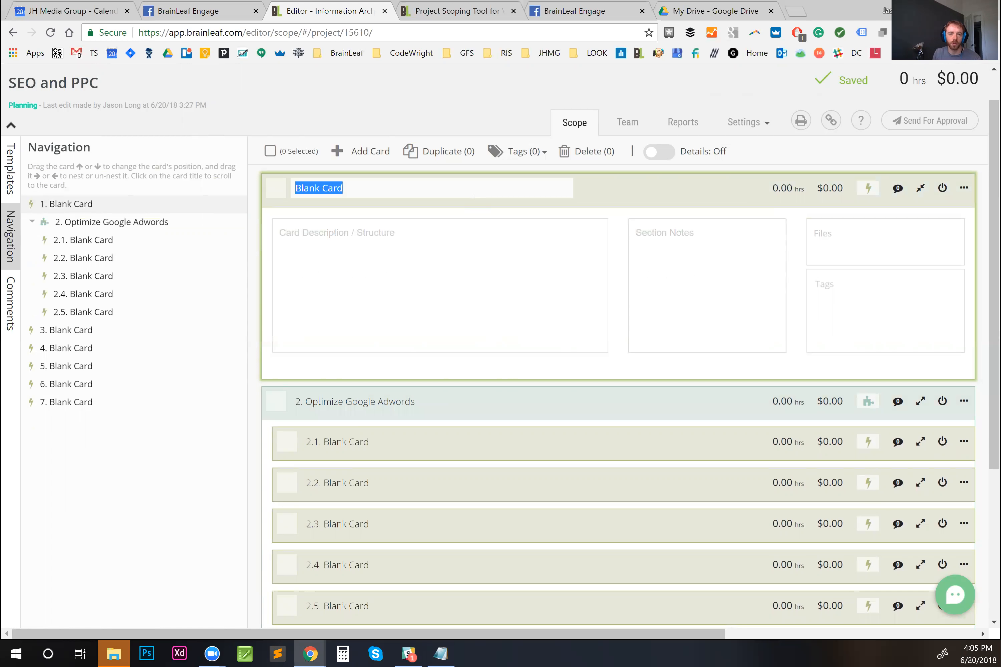
type("Goals")
key("Return")
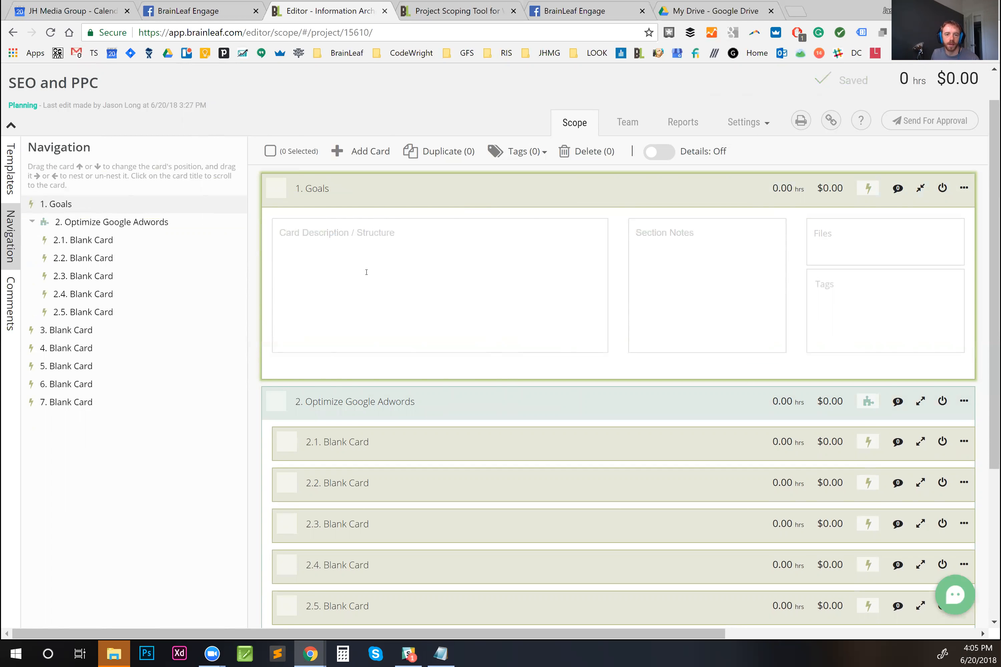
Step: Fill the Goals description with the client's aim of approx. 25% more traffic within about 1-3 months, and change the card's type to Notes
left_click(363, 266)
type("The goal is to increase traffic (phone calls/emails) to our business specific to our services (i.e. not people calling about things we don’t do) by approx. 25% within about 1-3 months.")
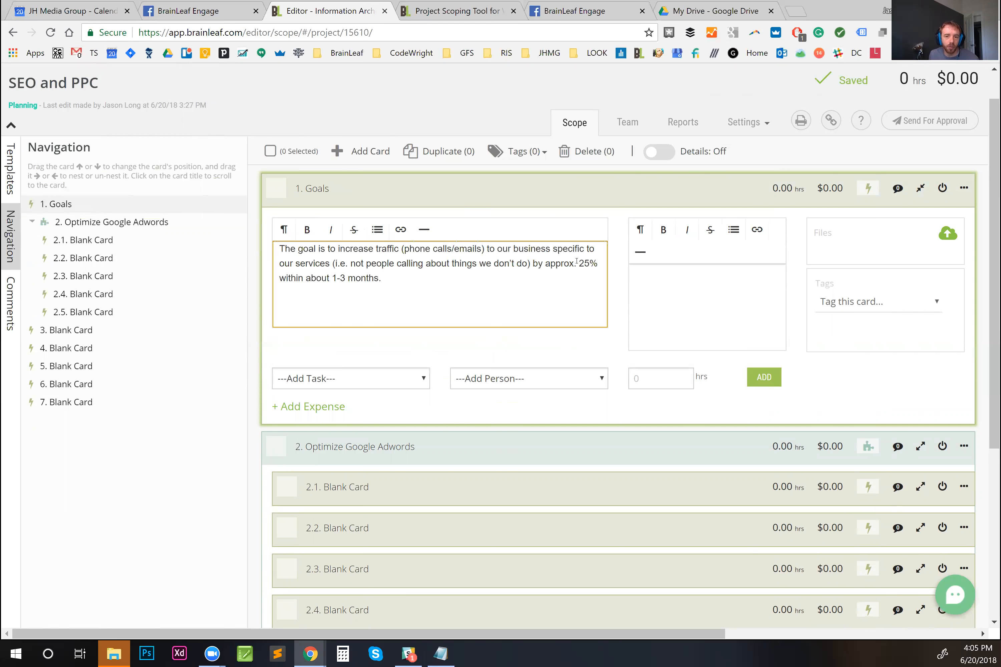
left_click(595, 262, "shift")
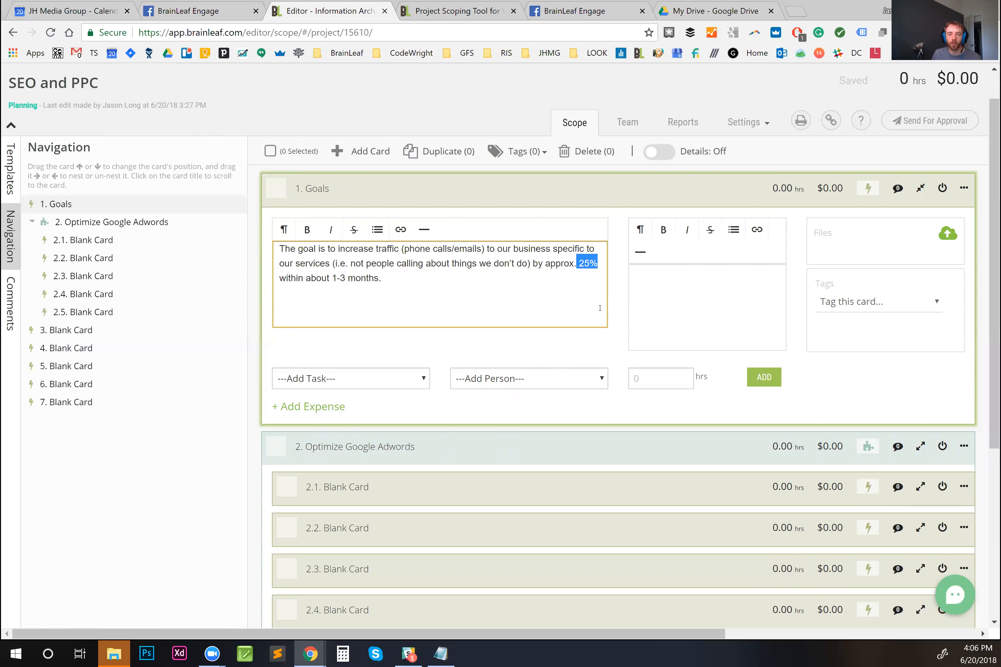
left_click(850, 381)
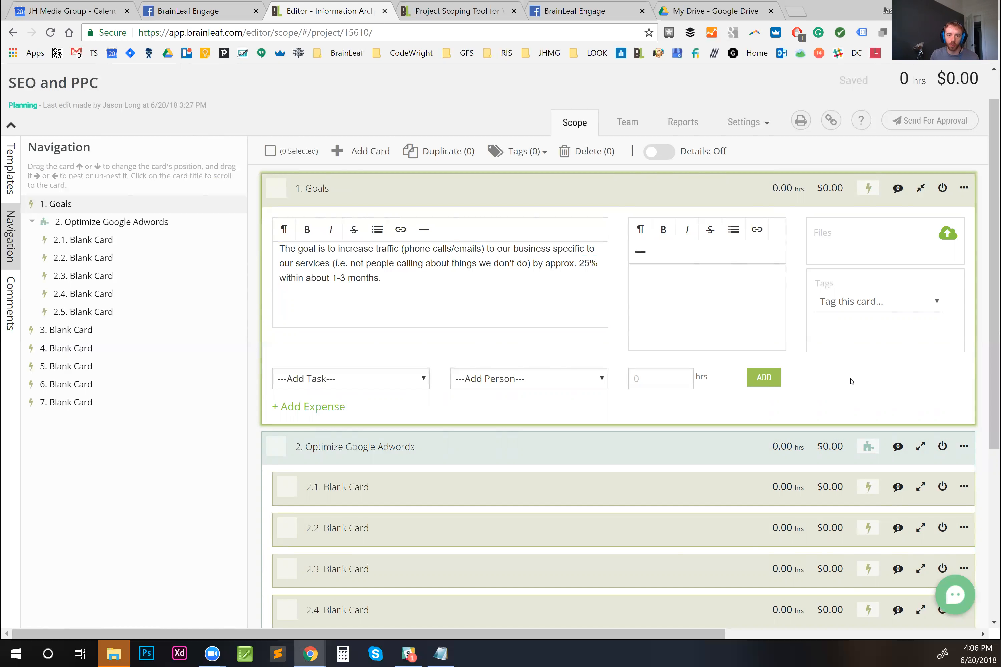
left_click(869, 188)
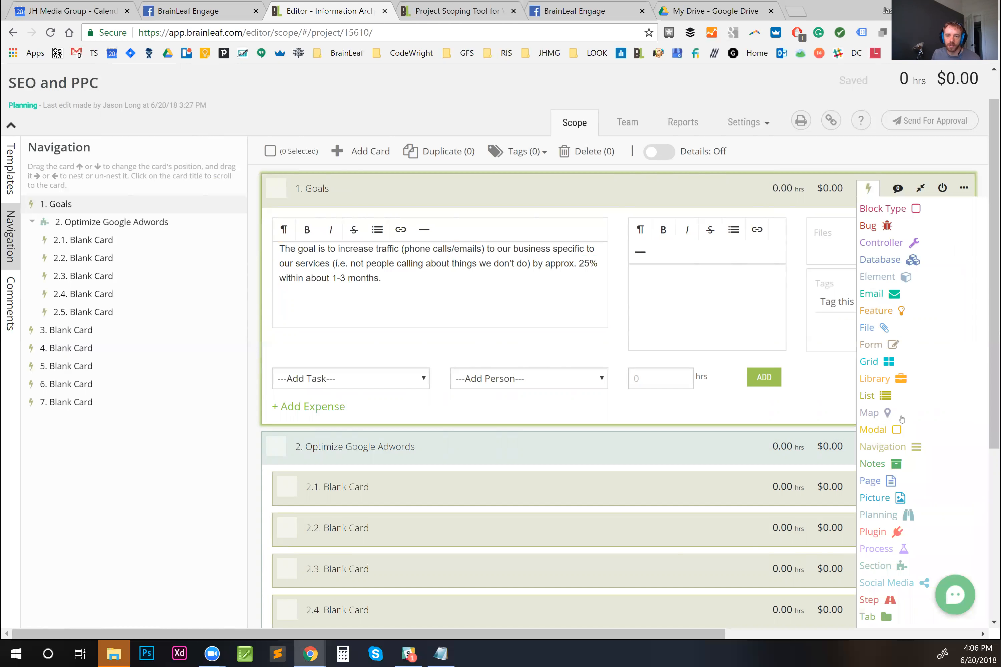
left_click(866, 467)
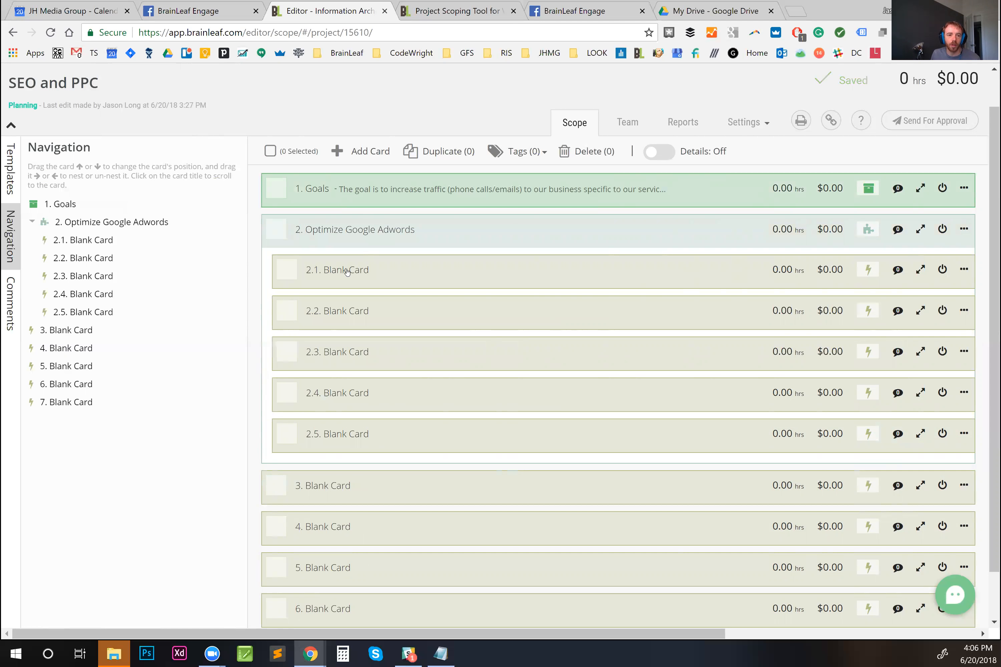
Step: Title the first task card nested under Optimize Google Adwords "add conversion tracking"
key("alt+Tab")
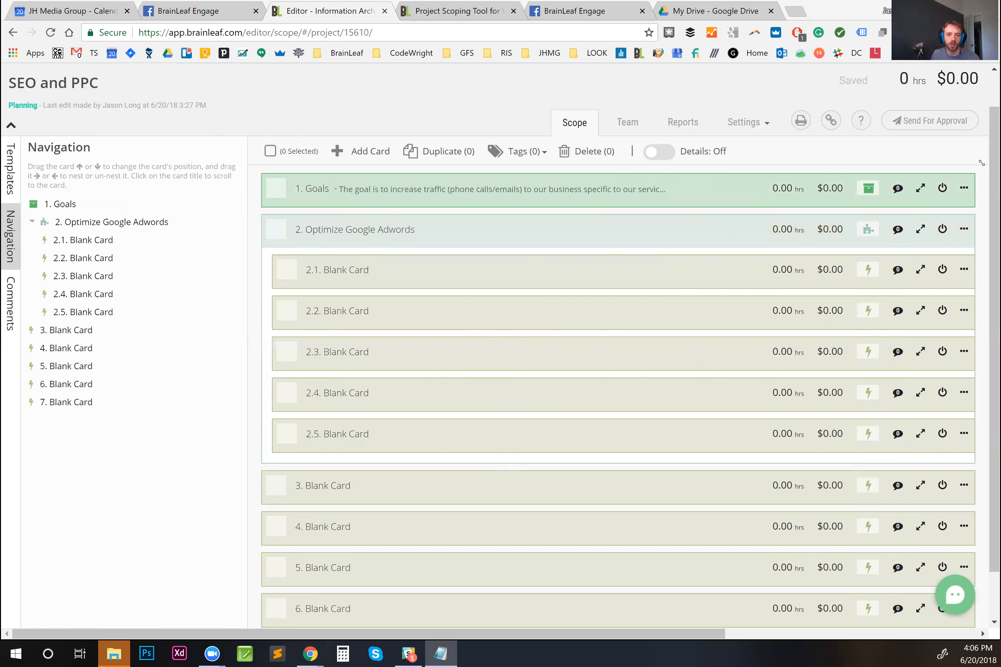
left_click(351, 274)
type("add conversion tracking")
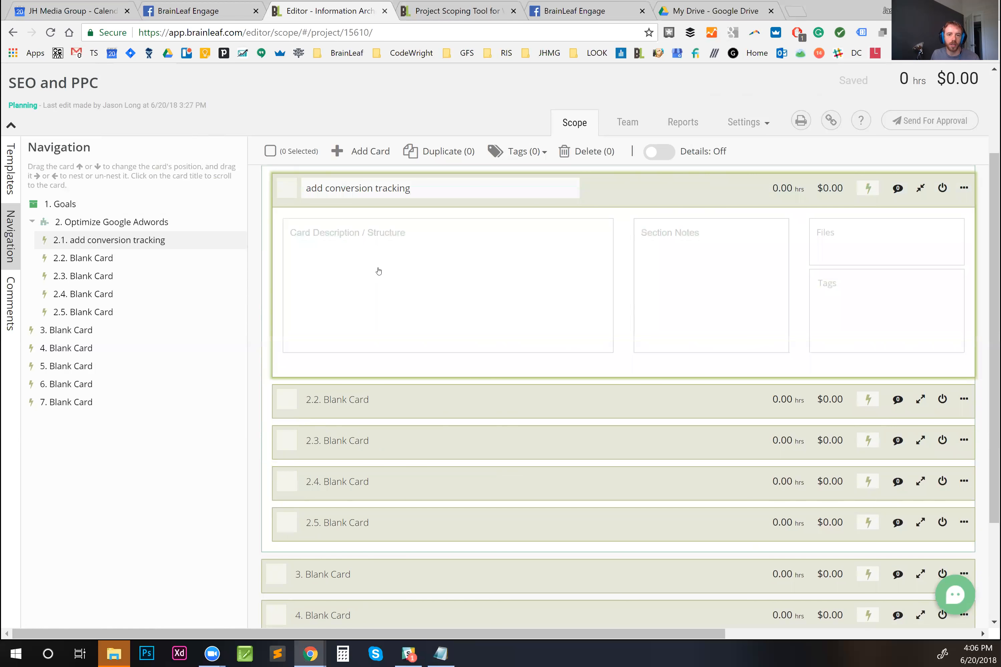
Step: Enter "Track user clicks on phone number from mobile devices" as item 1 of a numbered list in the conversion tracking card's description
left_click(356, 245)
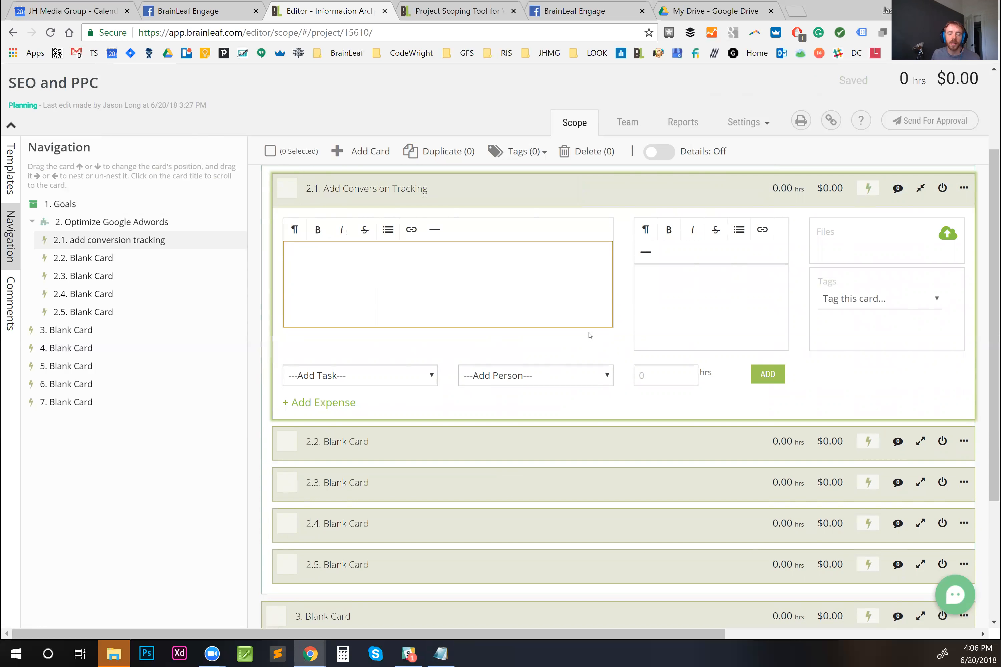
type("Track user clicks on ")
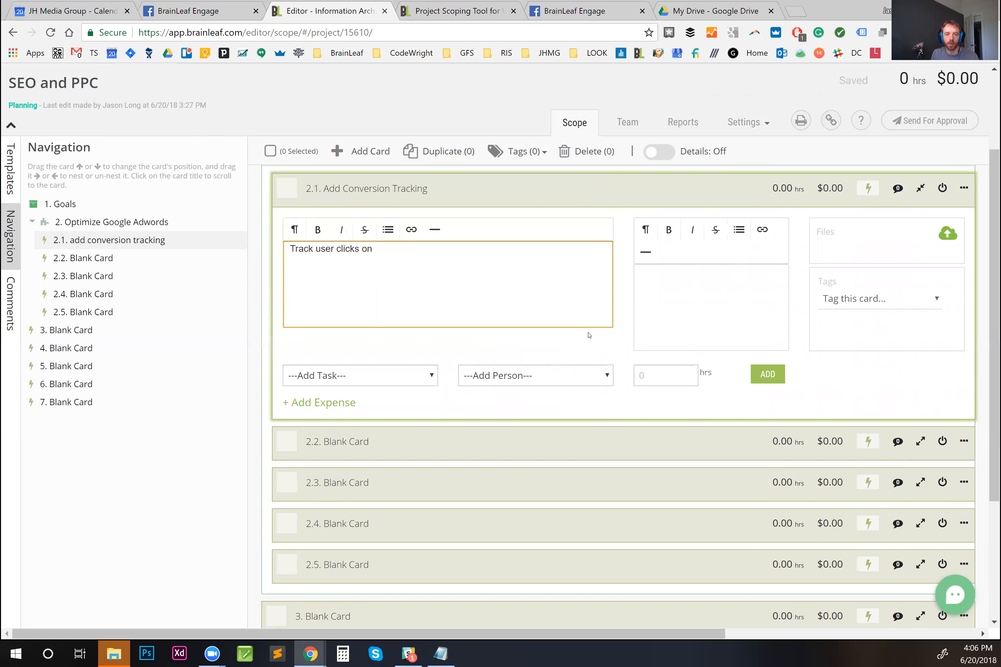
type("phone number from")
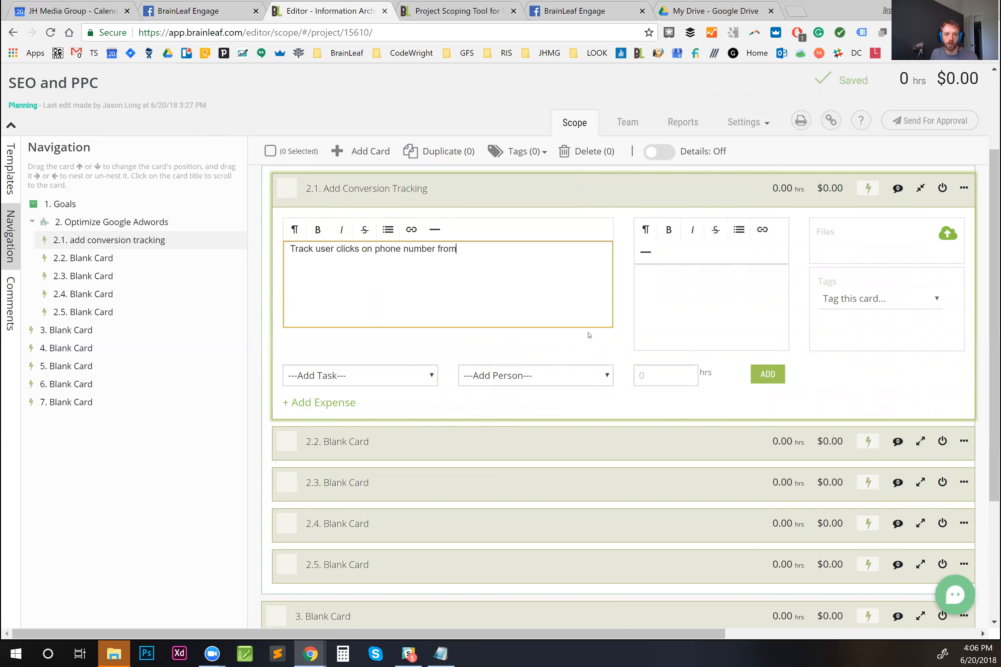
type(" mobile devic")
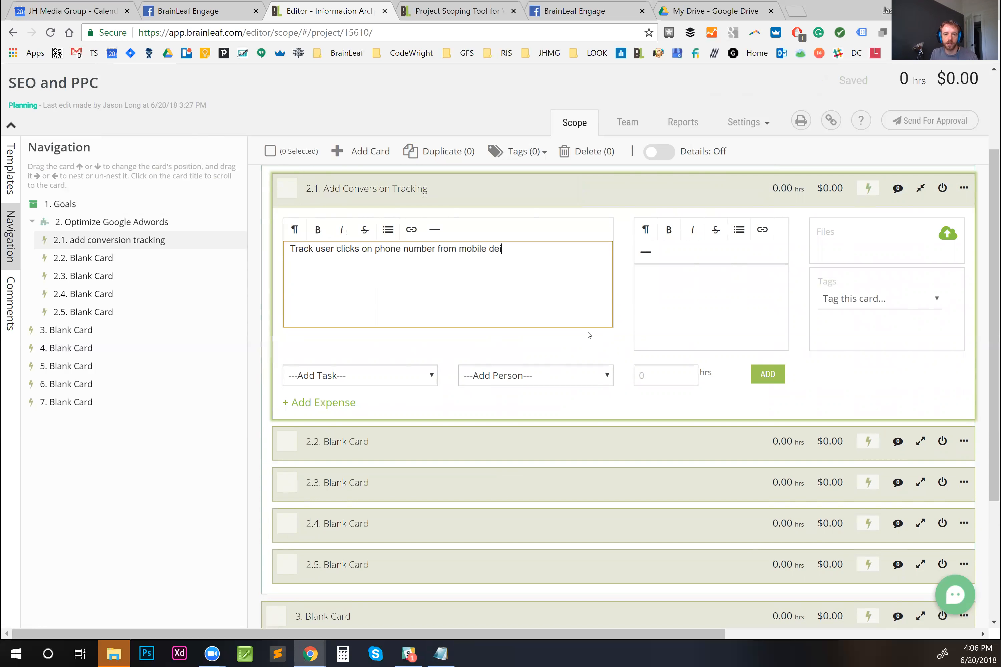
type("es")
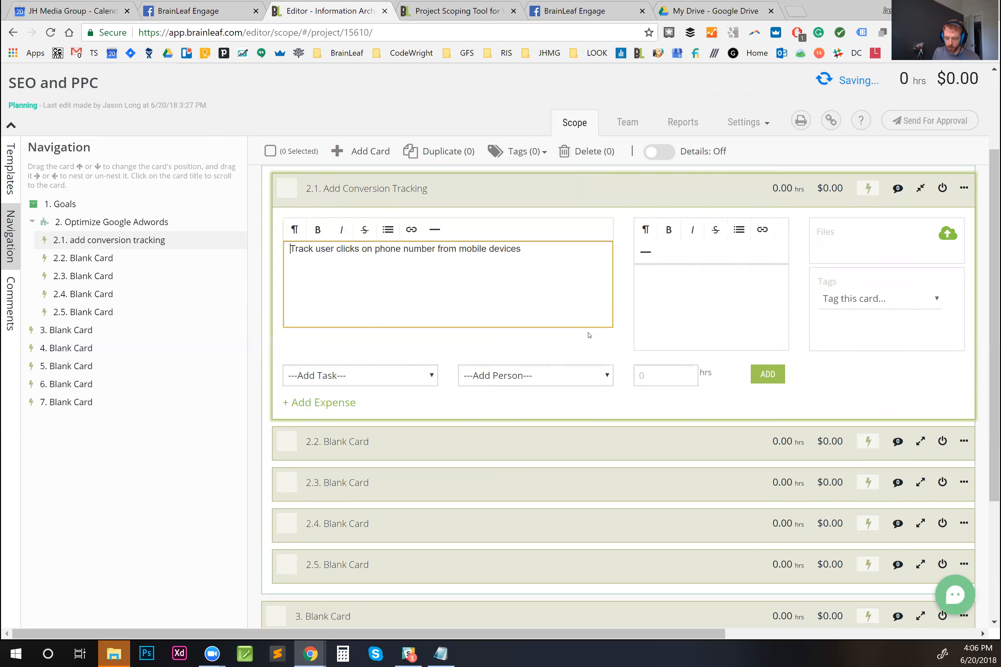
key("Home")
type("1.")
key("End")
Step: Add "Track contact form submissions." as the second numbered item in the conversion tracking card's description
key("Return")
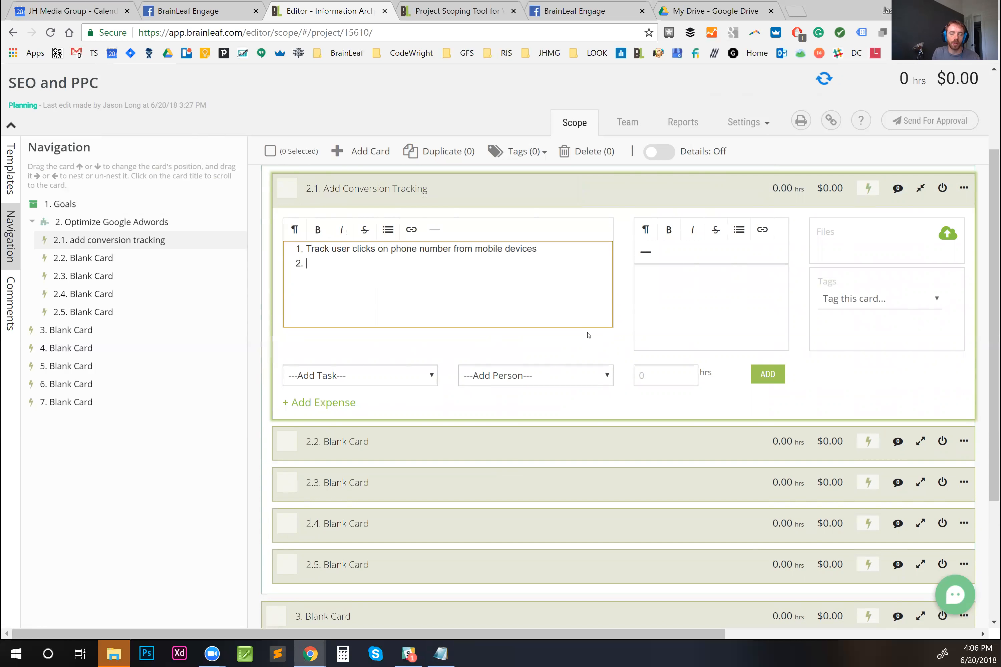
type("track")
key("BackSpace")
key("BackSpace")
key("BackSpace")
key("BackSpace")
key("BackSpace")
type("TRack")
key("BackSpace")
key("BackSpace")
key("BackSpace")
key("BackSpace")
type("rack ")
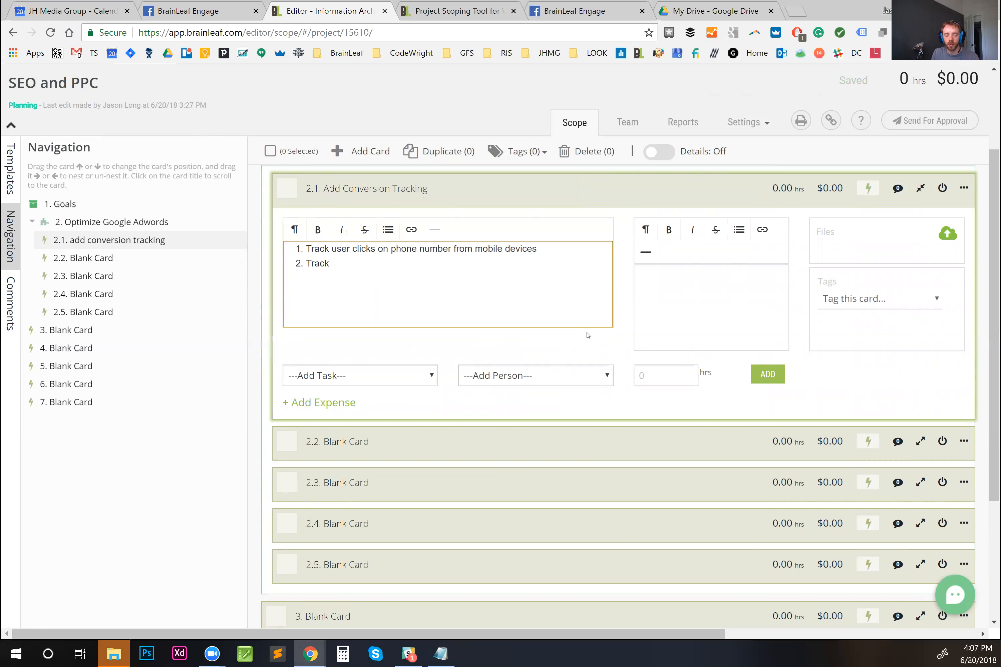
type("contact form subm")
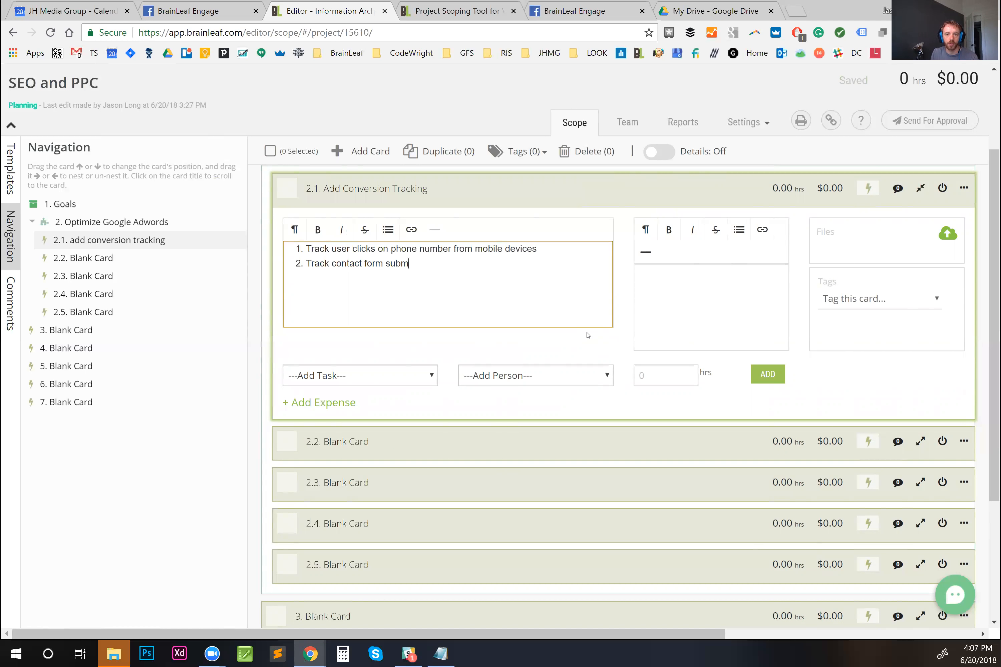
type("issions.")
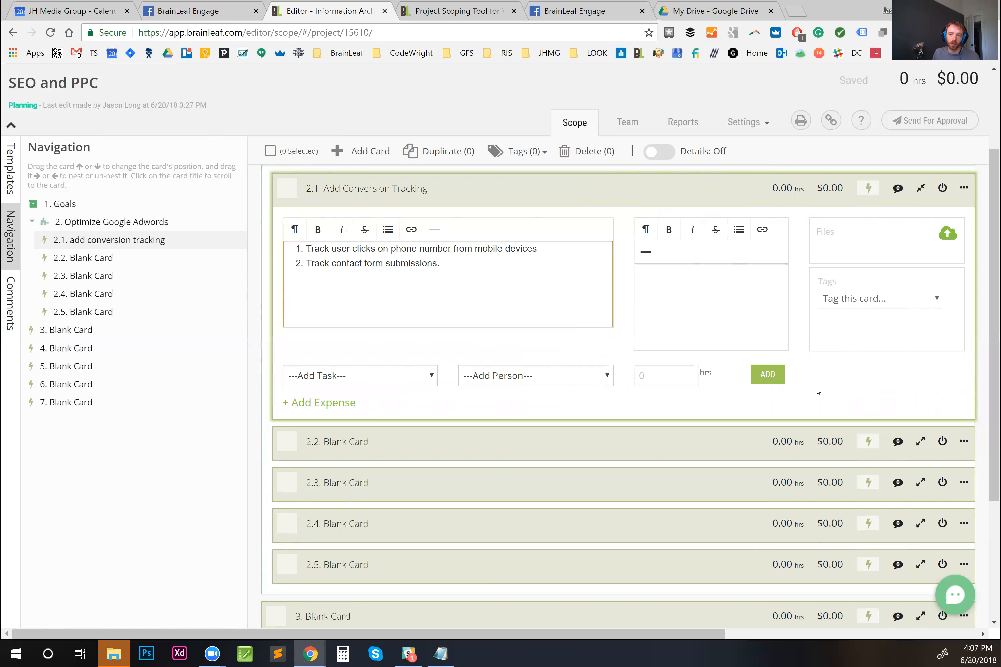
left_click(713, 340)
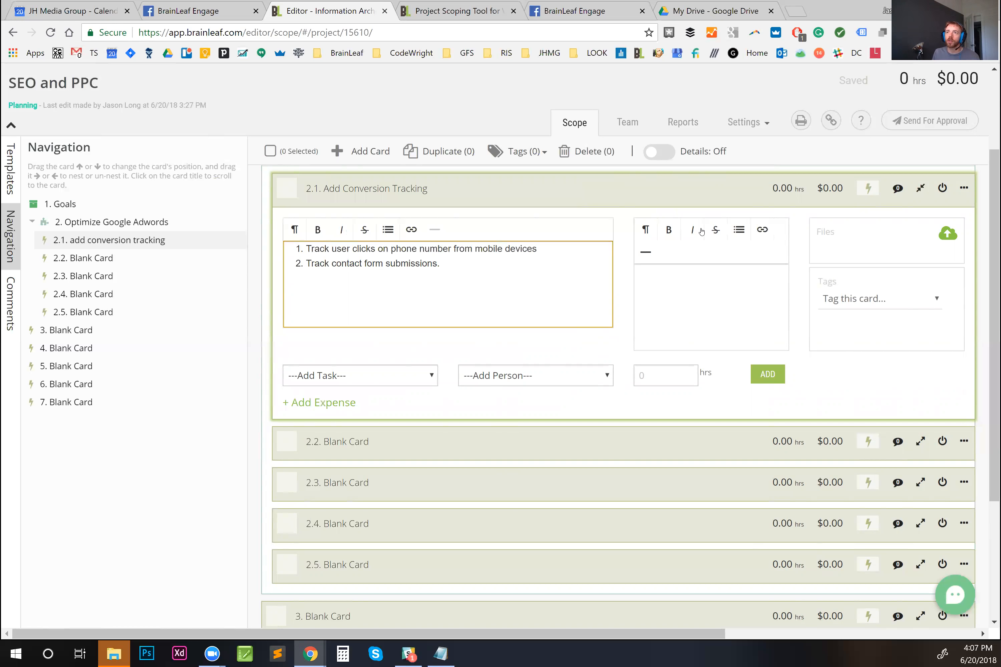
Step: Check the client's notes and extend the conversion tracking card's title to "add conversion tracking in Google Analytics"
key("alt+Tab")
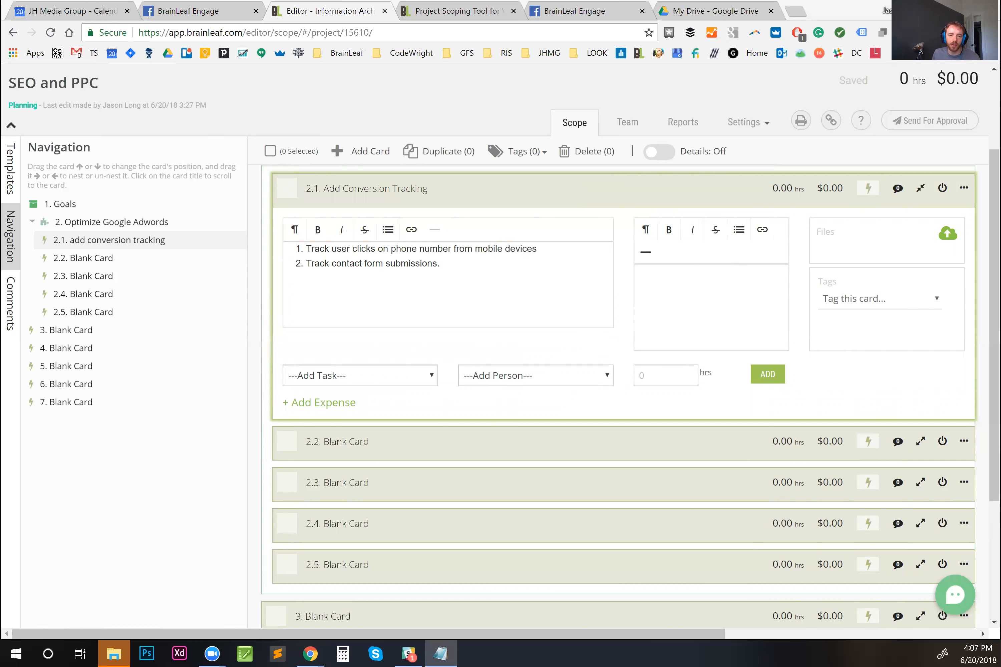
left_click(117, 244)
left_click(72, 335)
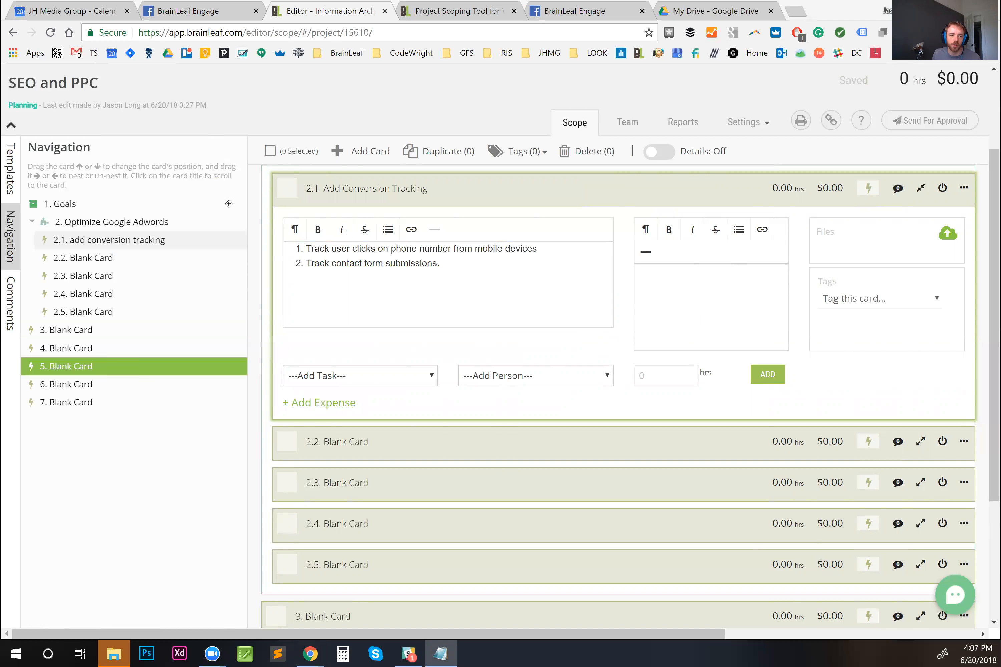
left_click(432, 188)
left_click(437, 185)
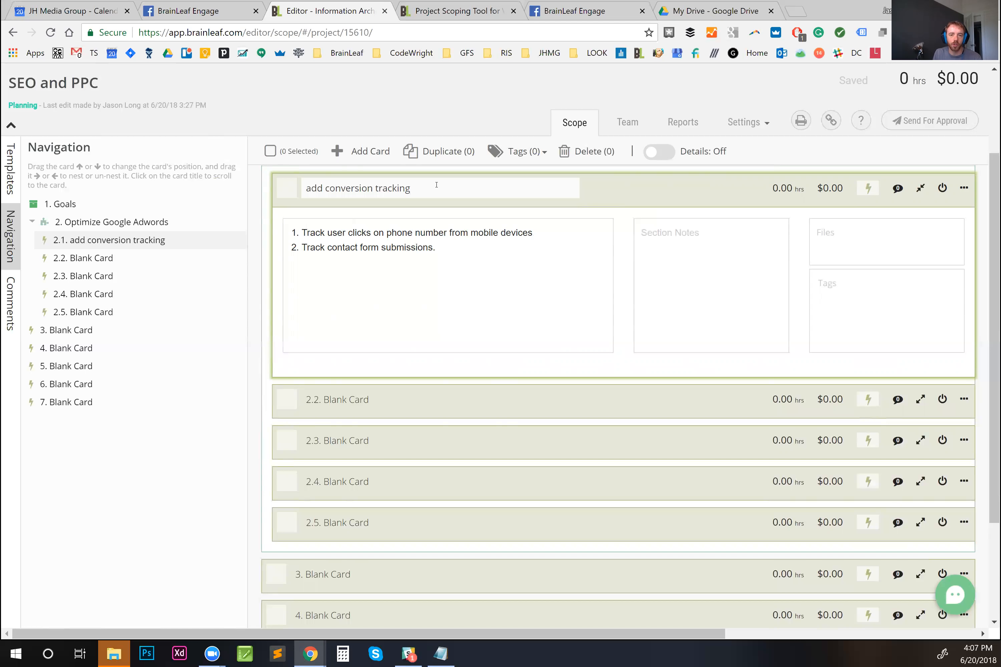
type("in G")
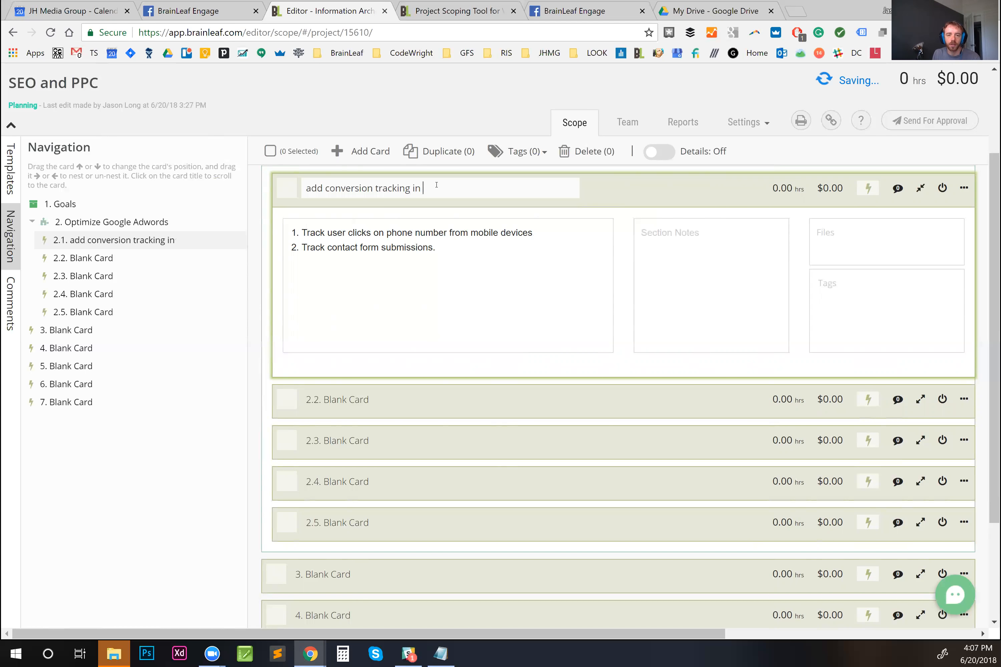
type("oogle An")
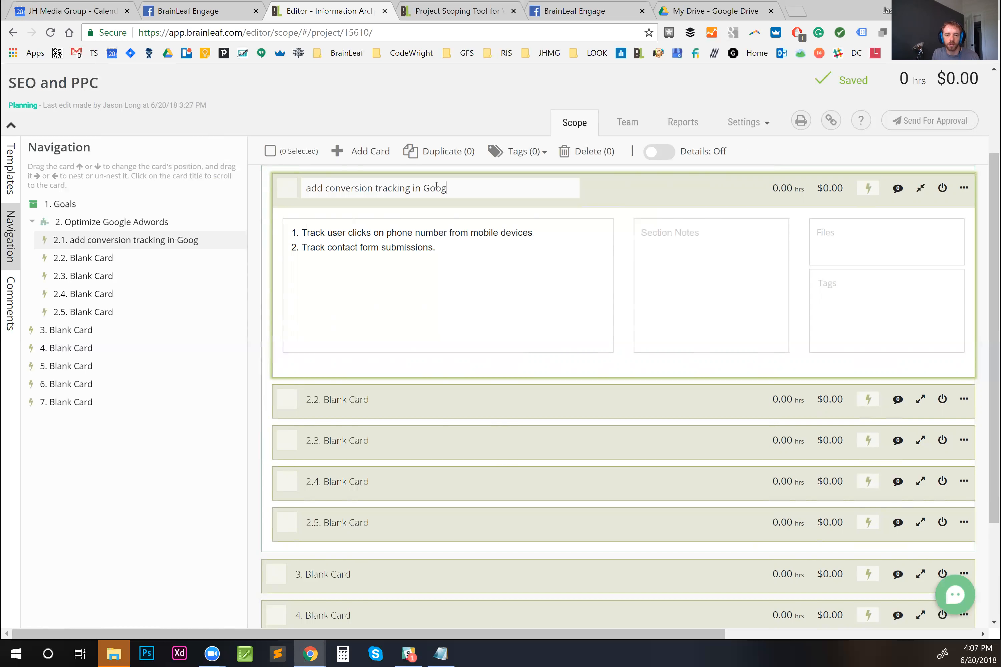
key("BackSpace")
type("nalytics")
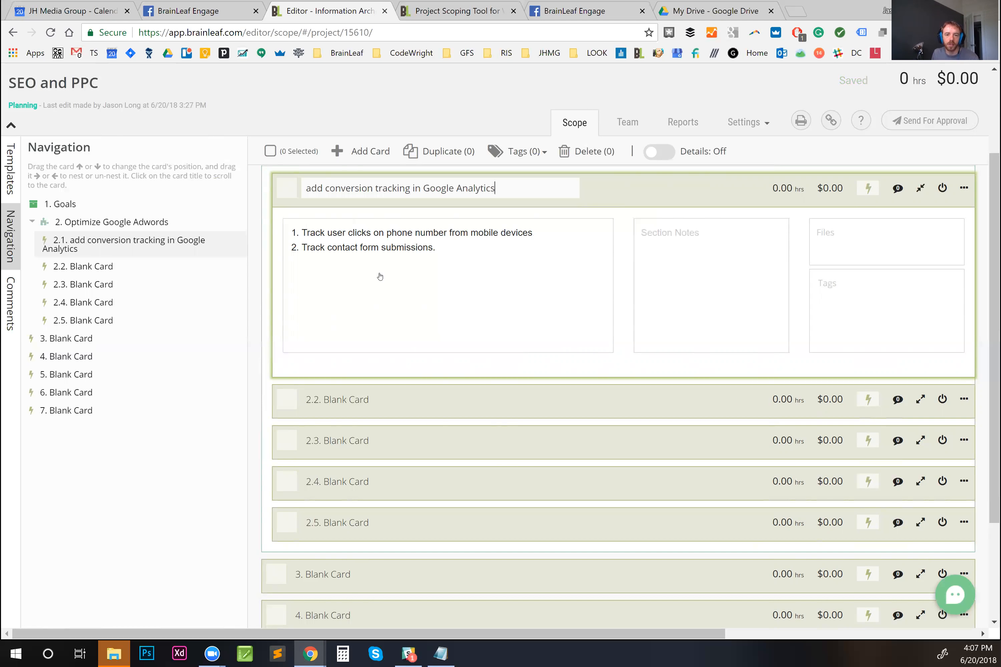
Step: Add a 1.5-hour Programming - CMS Integration task to the conversion tracking card
left_click(455, 281)
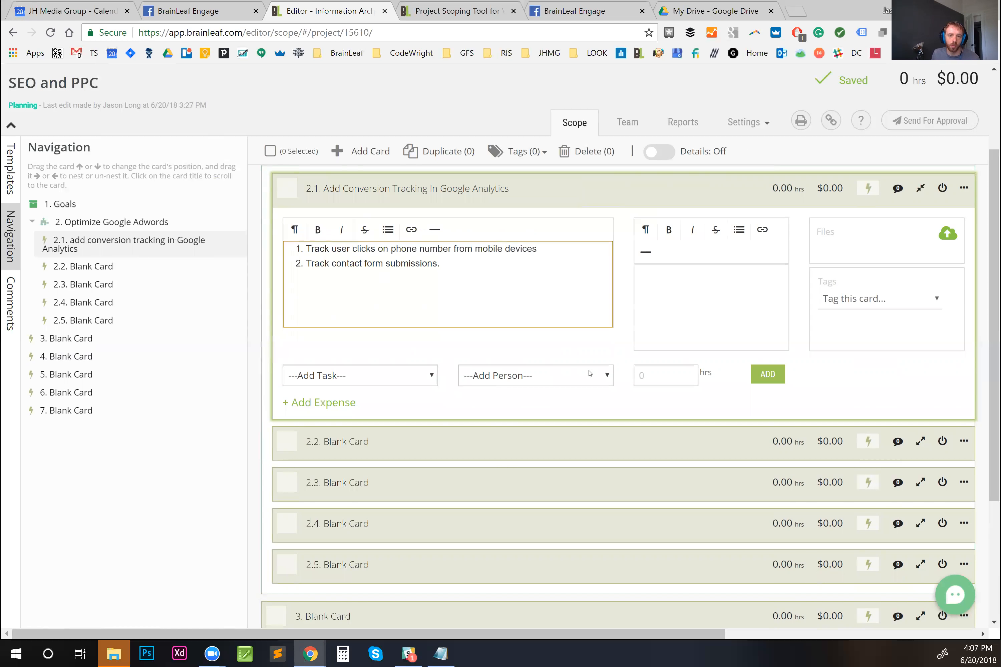
left_click(402, 376)
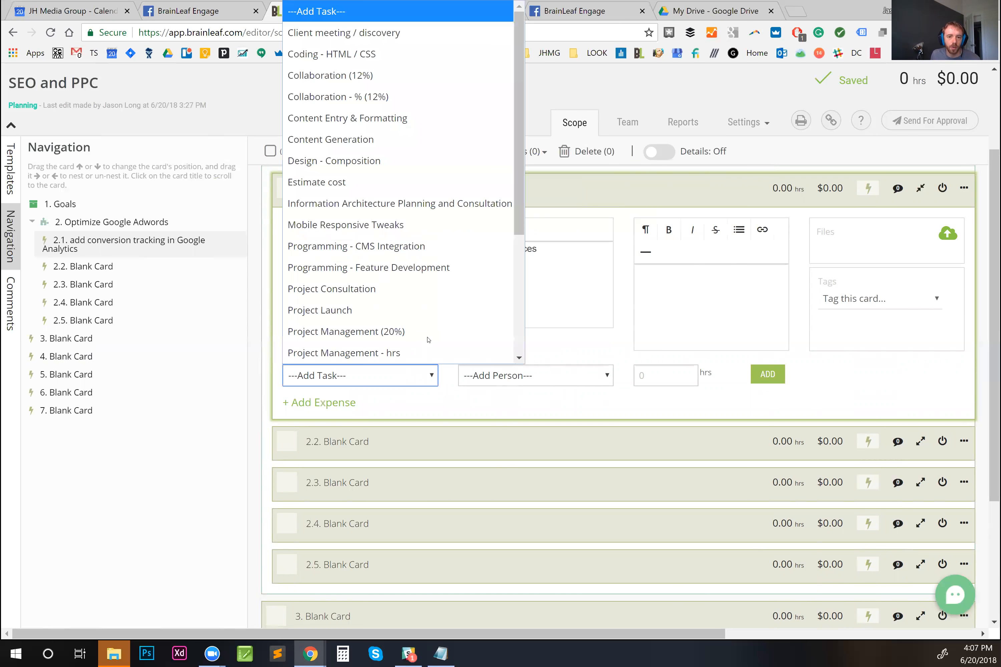
scroll(426, 327, "down", 1)
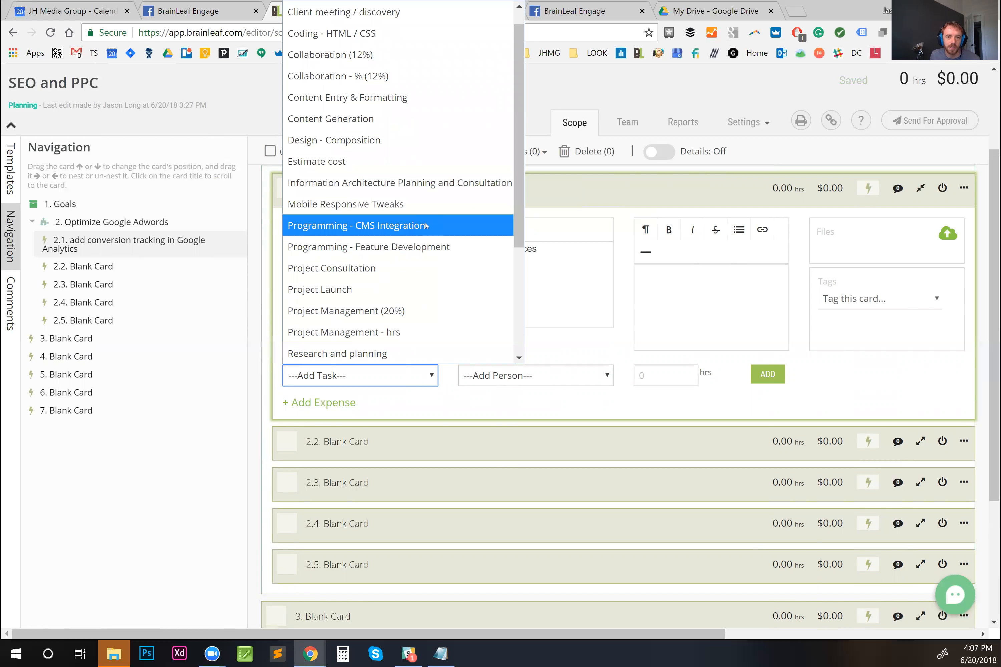
left_click(425, 225)
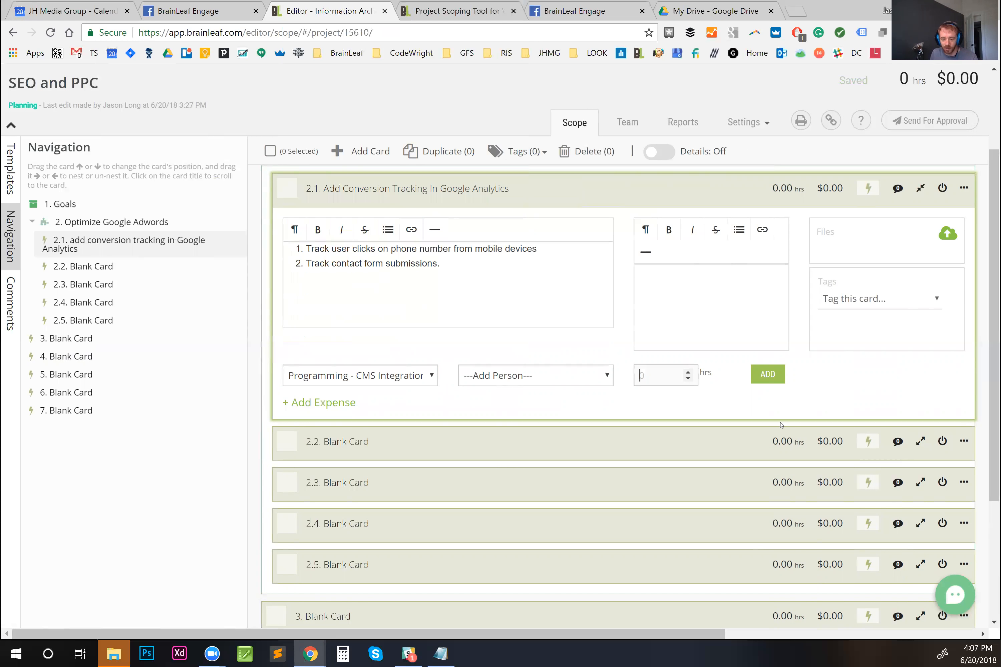
type("1.5")
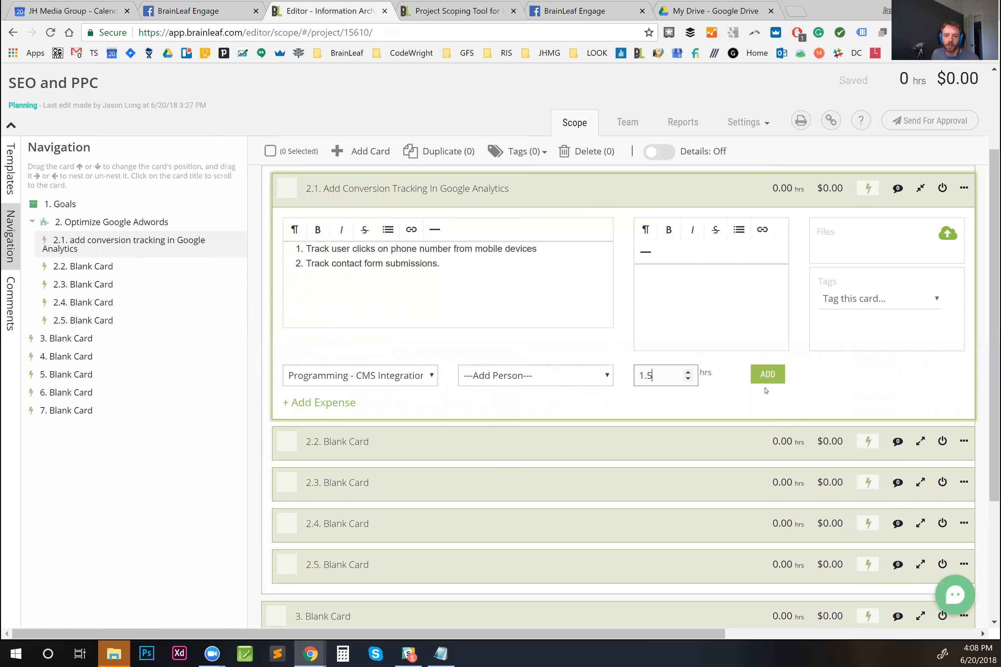
left_click(767, 374)
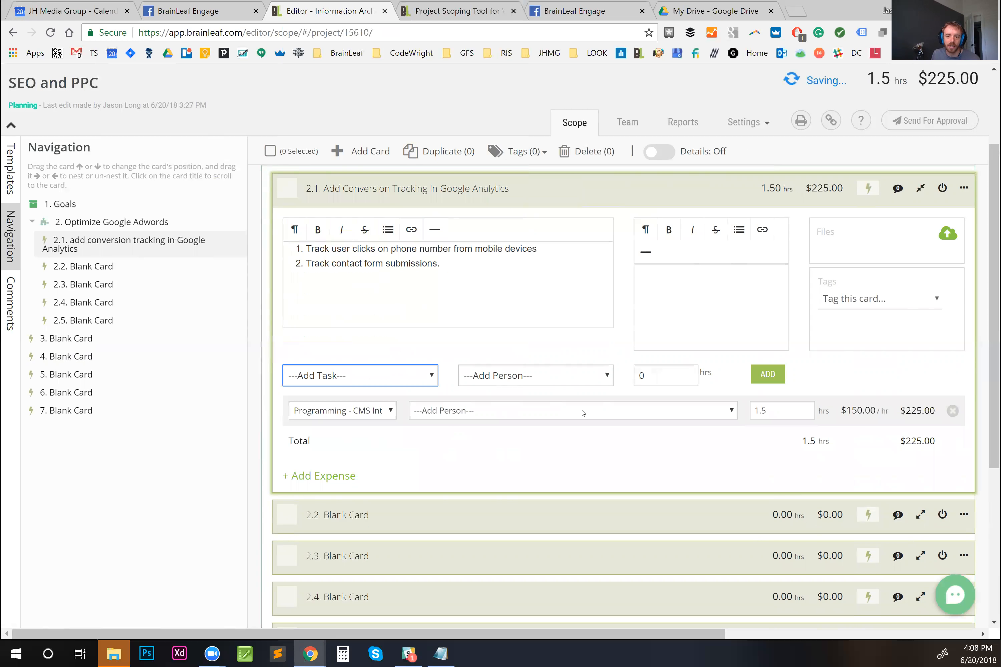
Step: Add a 0.5-hour Systems setup task to the conversion tracking card's estimate
left_click(474, 269)
left_click(475, 269)
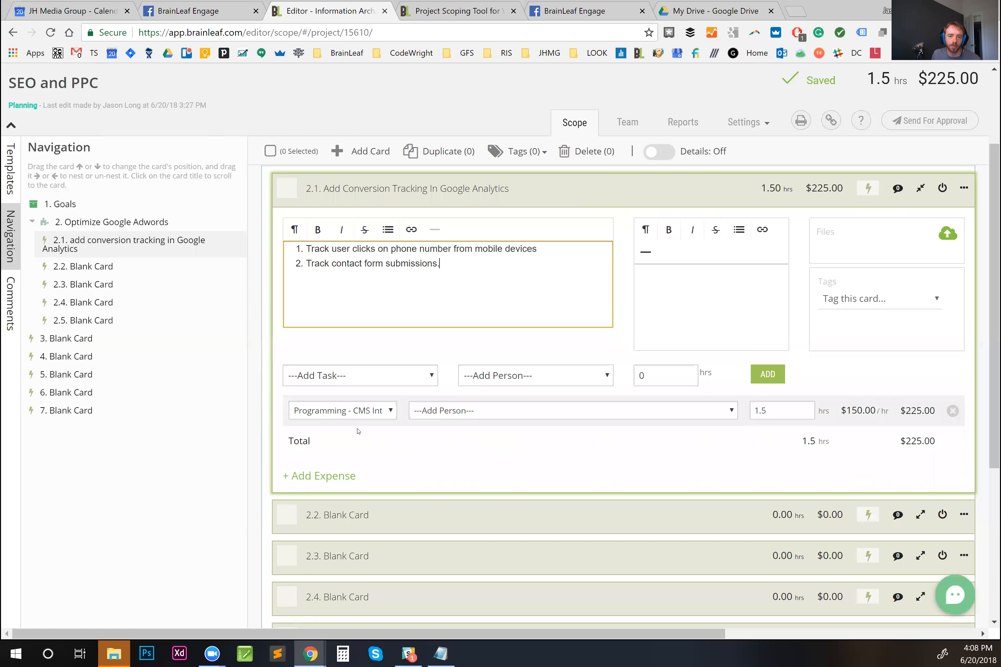
left_click(385, 372)
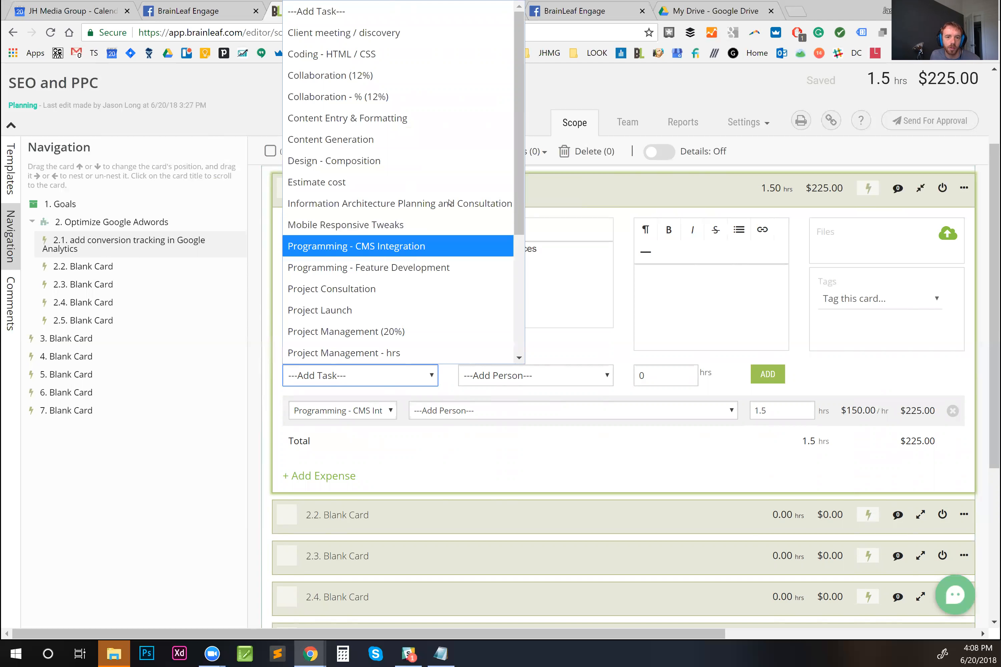
scroll(431, 310, "down", 3)
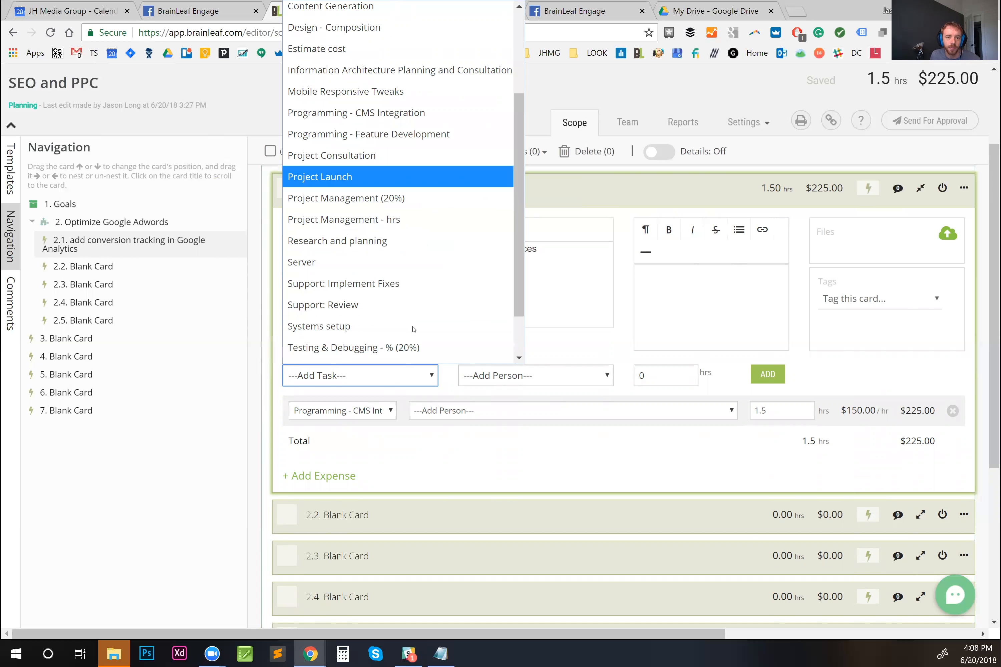
left_click(399, 330)
left_click(659, 381)
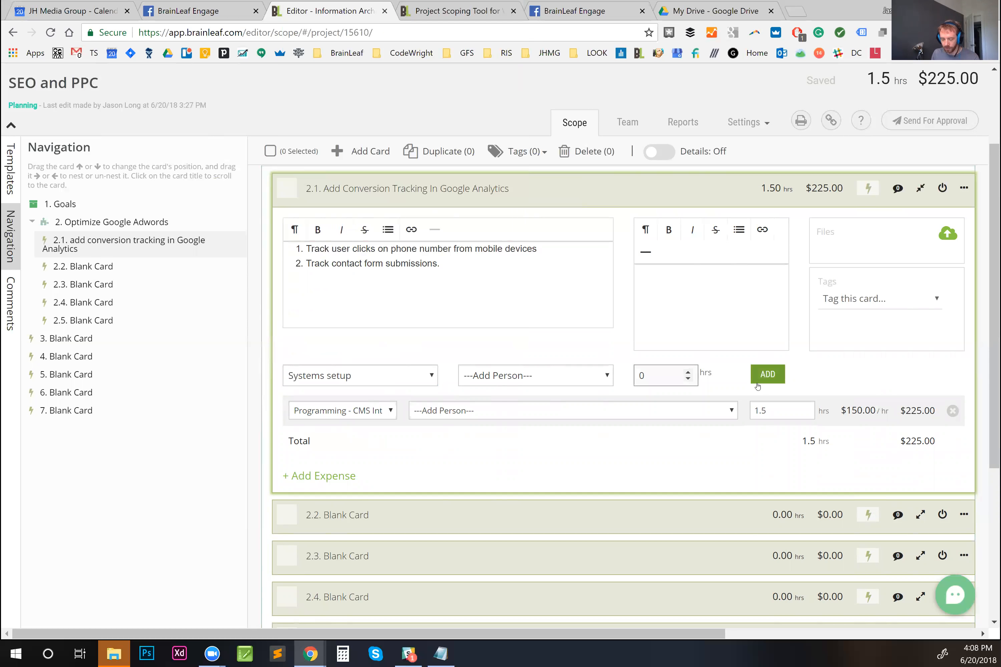
type(".5")
left_click(767, 375)
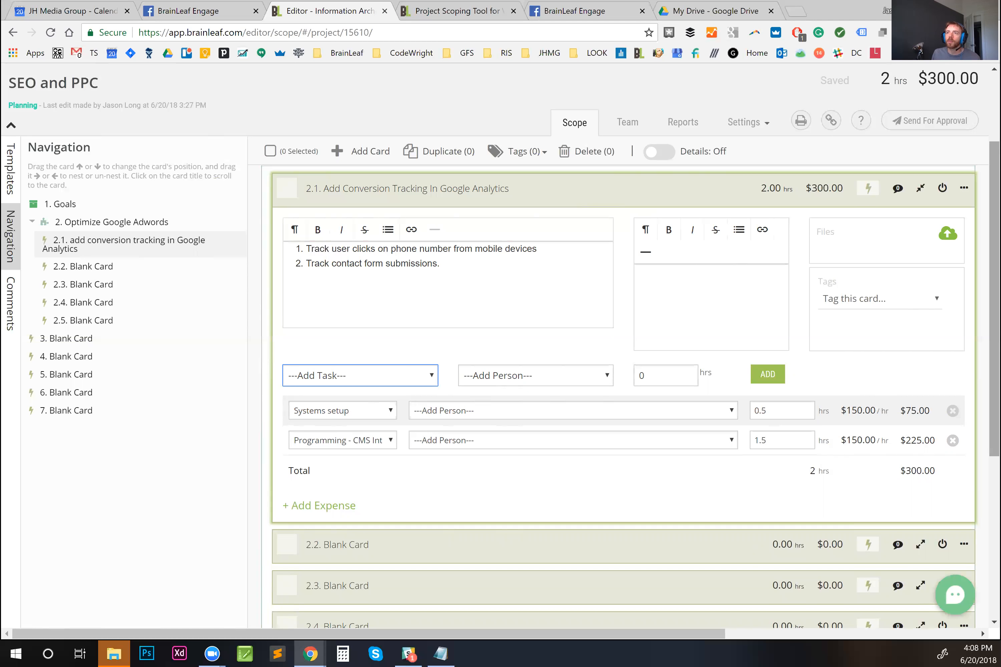
Step: Describe card 2.2 with the client's note "fix disapproved ads - especially for flea medications which I would like to advertise by name"
key("alt+Tab")
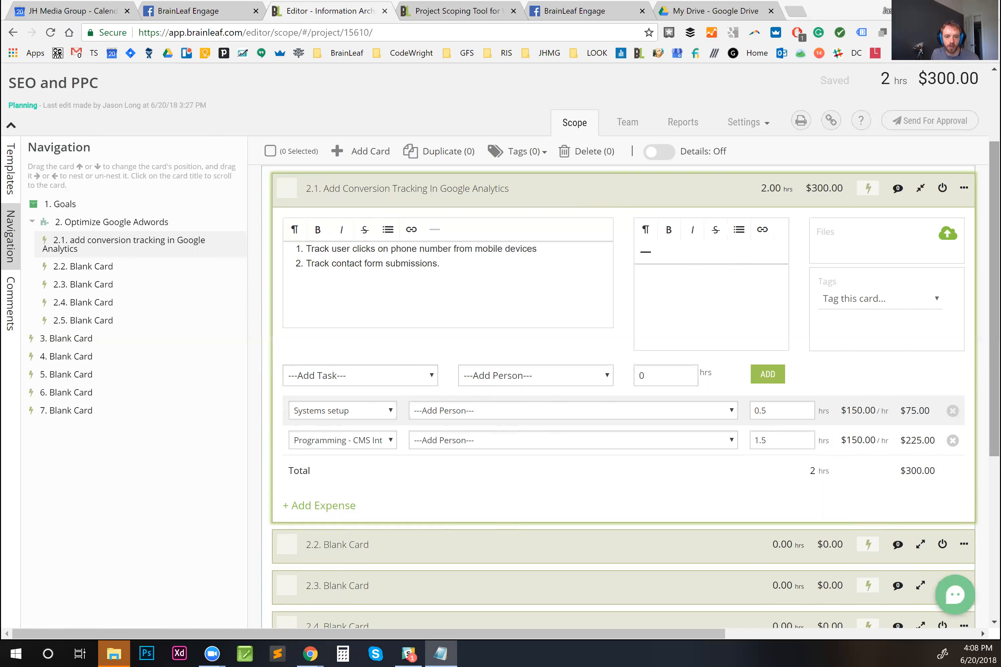
left_click(474, 543)
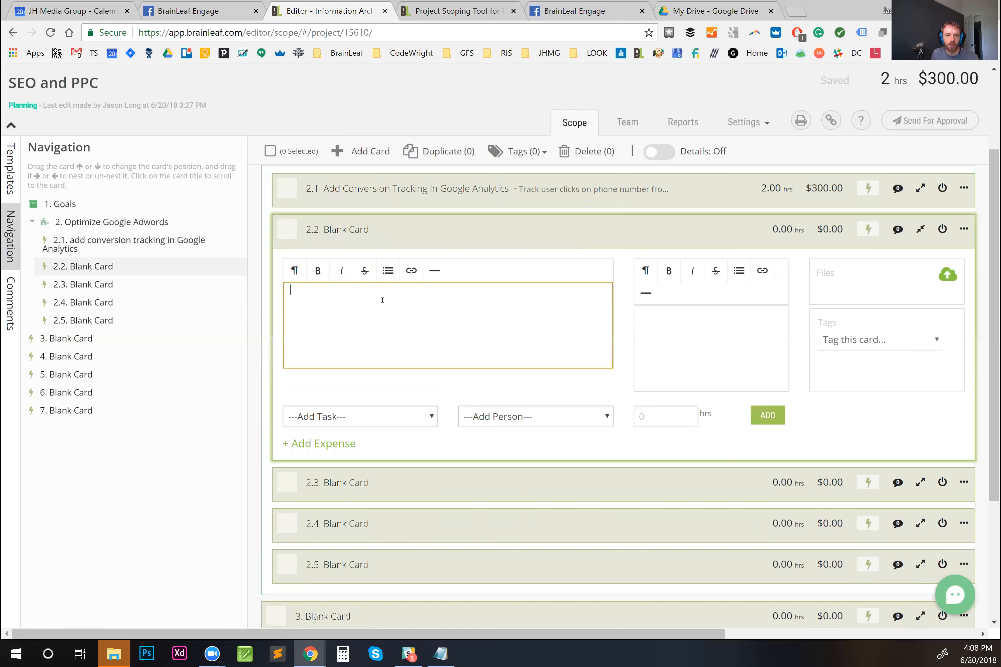
type("fix disapproved ads - especially for flea medications which I would like to advertise by name")
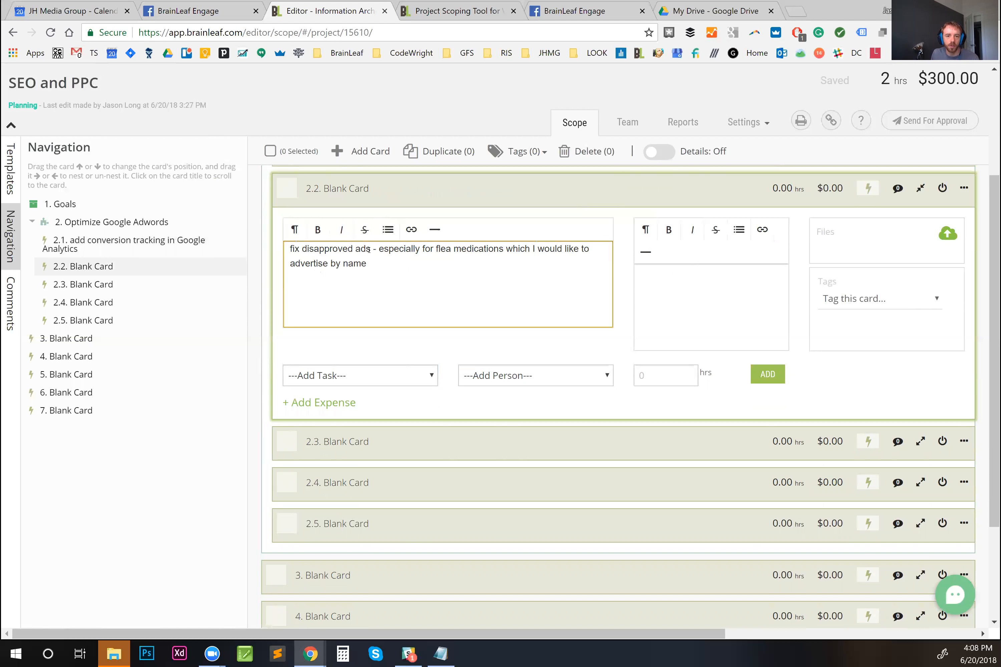
Step: Title card 2.2 "fix disapproved ads", reusing the opening words of its description
left_click_drag(368, 250, 289, 249)
key("ctrl+c")
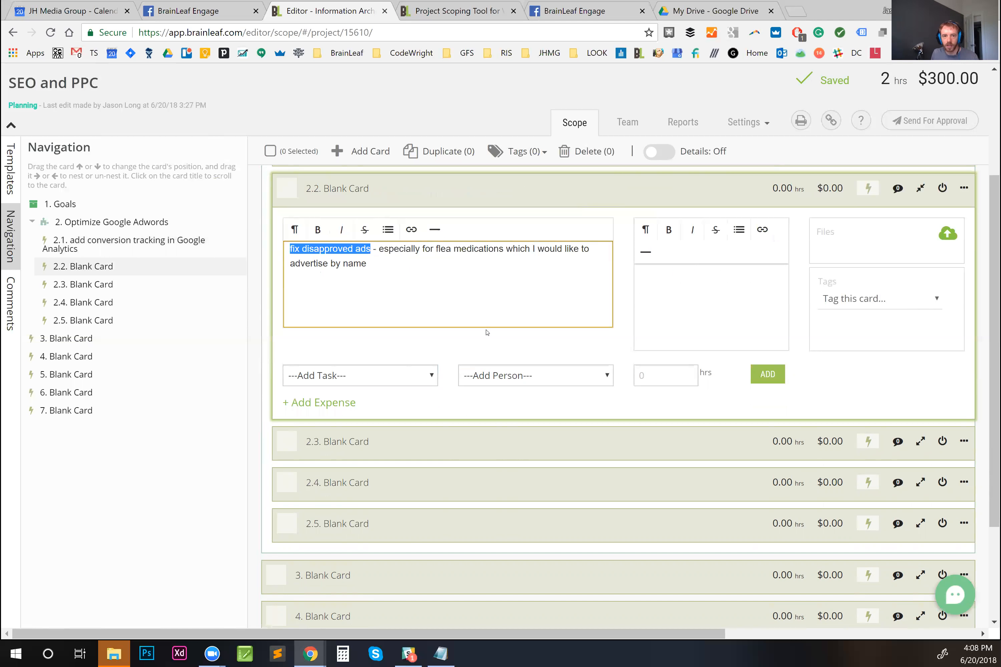
left_click(351, 185)
key("ctrl+v")
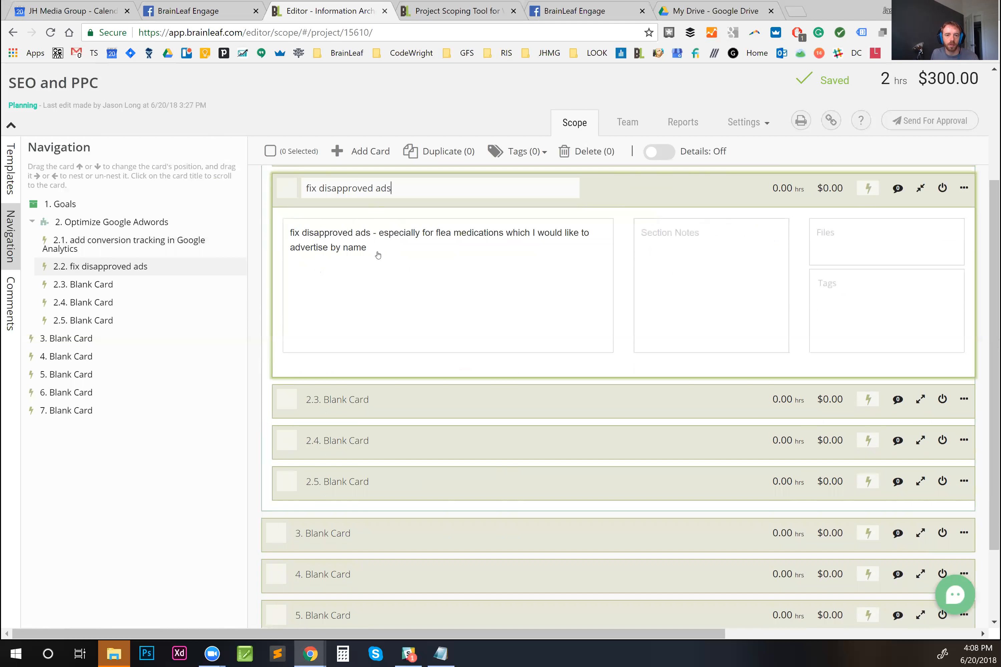
Step: Add a Project Consultation task of 3 hours to the disapproved ads card
left_click(379, 258)
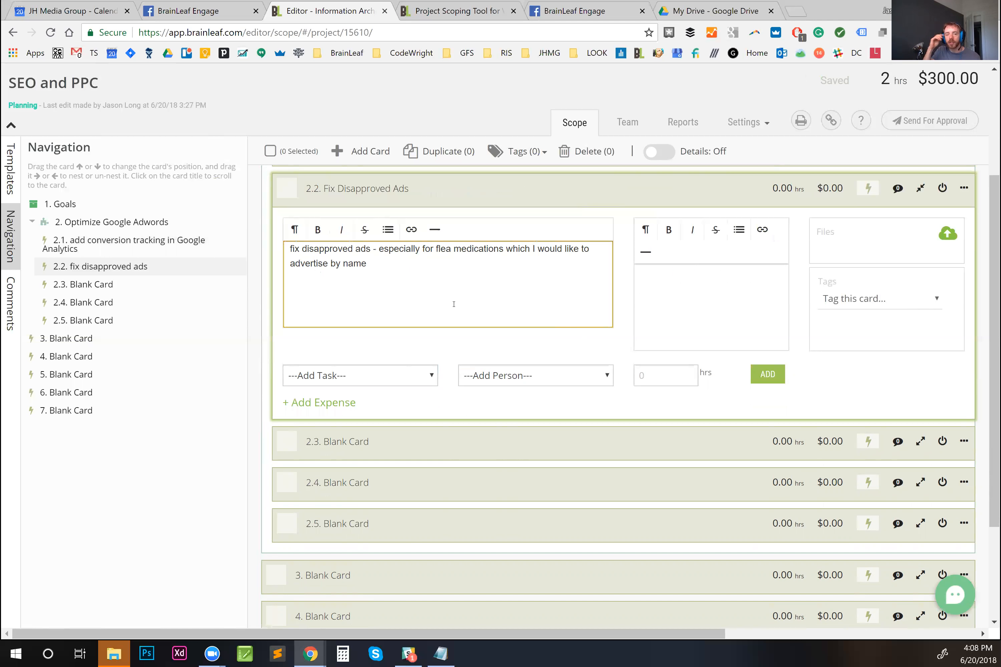
left_click(377, 374)
scroll(423, 331, "down", 3)
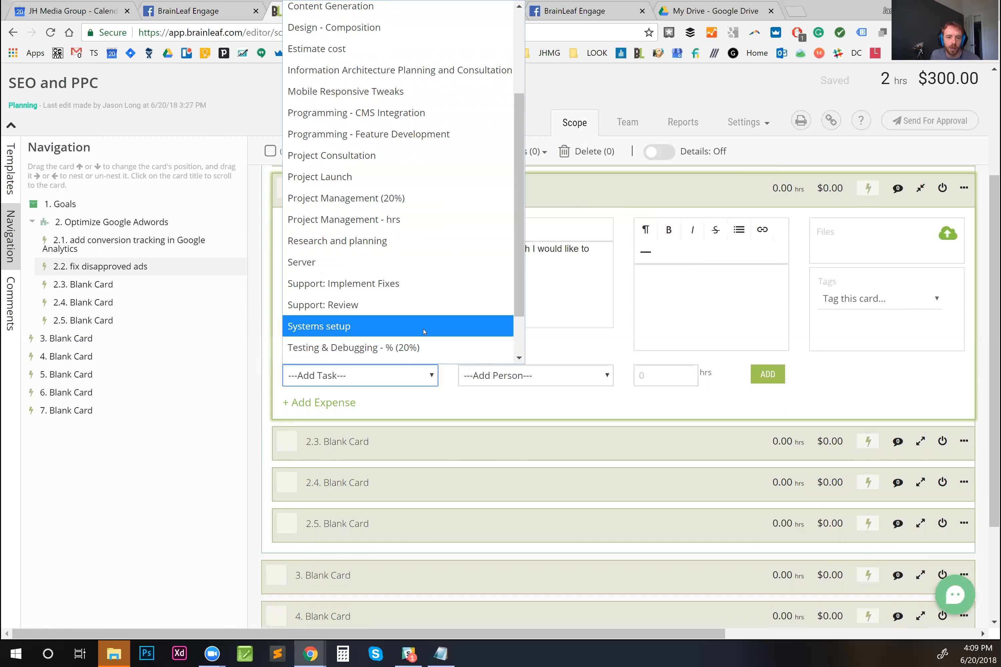
scroll(423, 332, "down", 3)
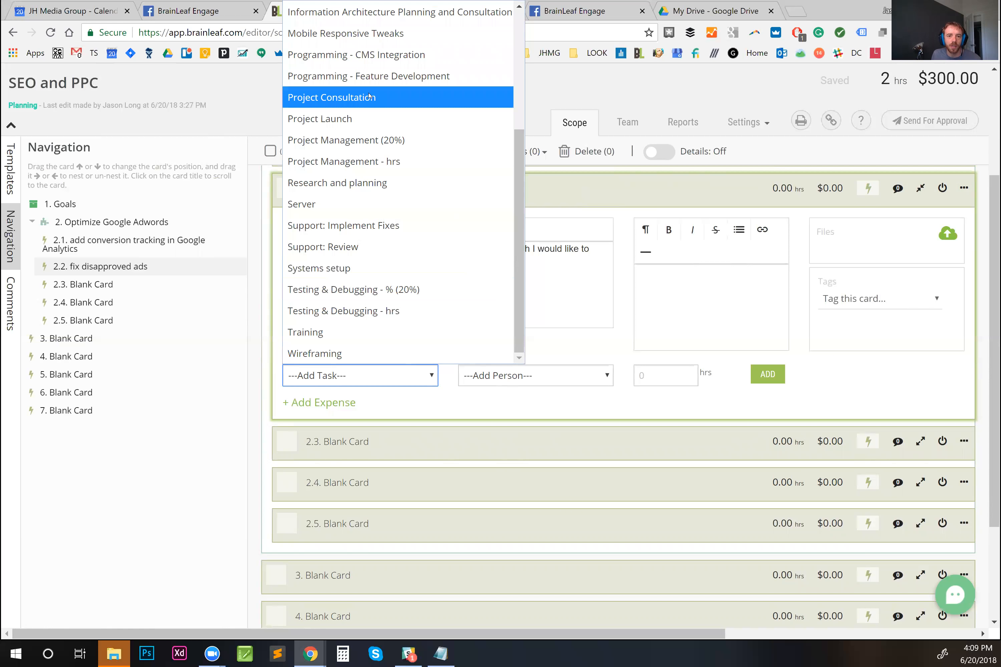
left_click(393, 99)
left_click(668, 376)
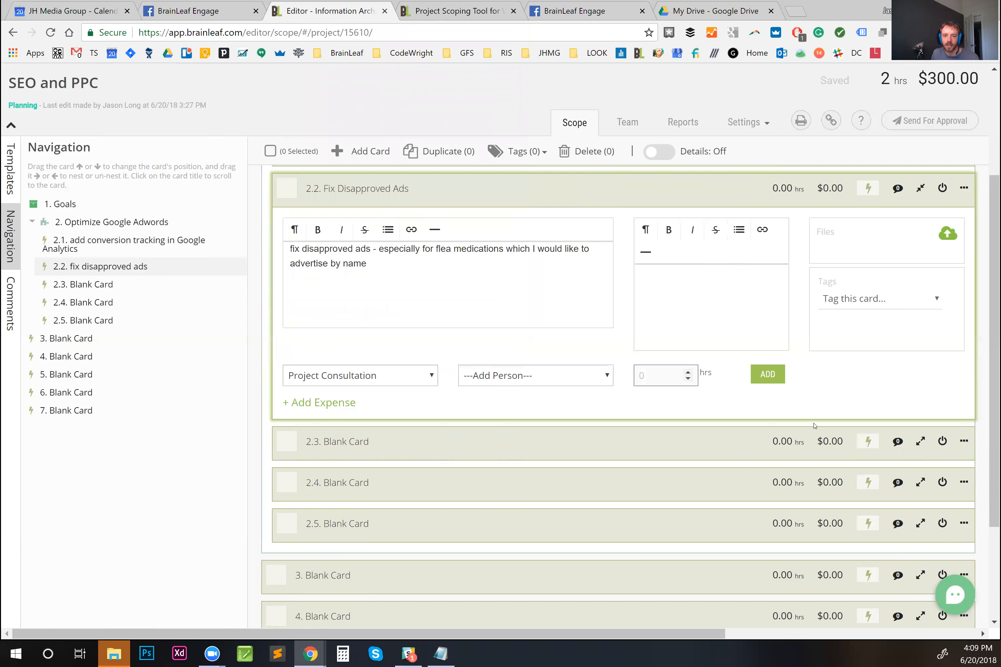
type("2")
key("BackSpace")
type("4")
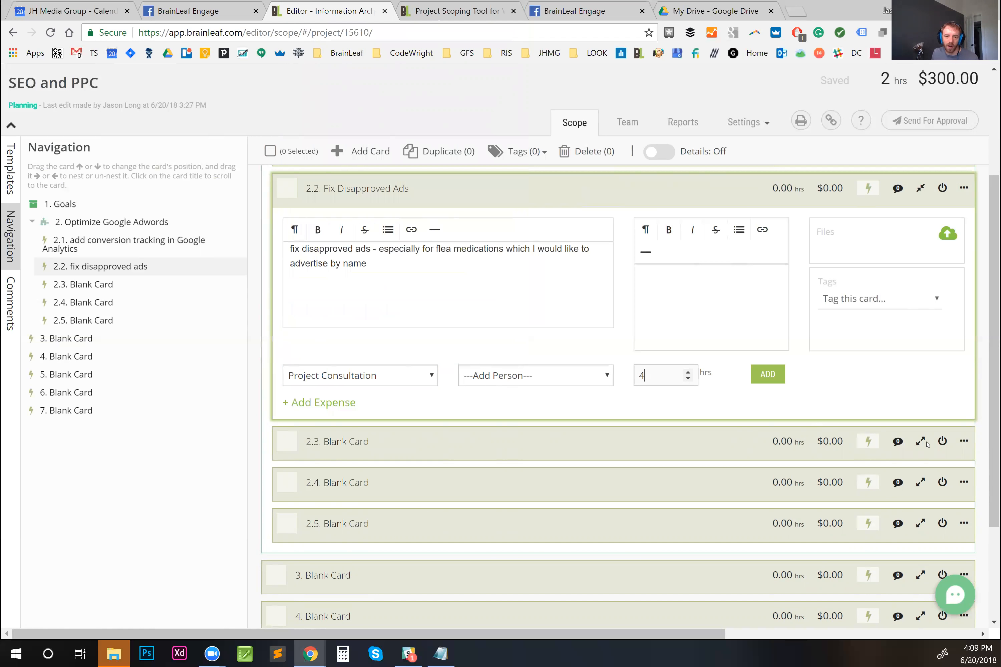
left_click_drag(644, 376, 607, 380)
type("3")
left_click(770, 374)
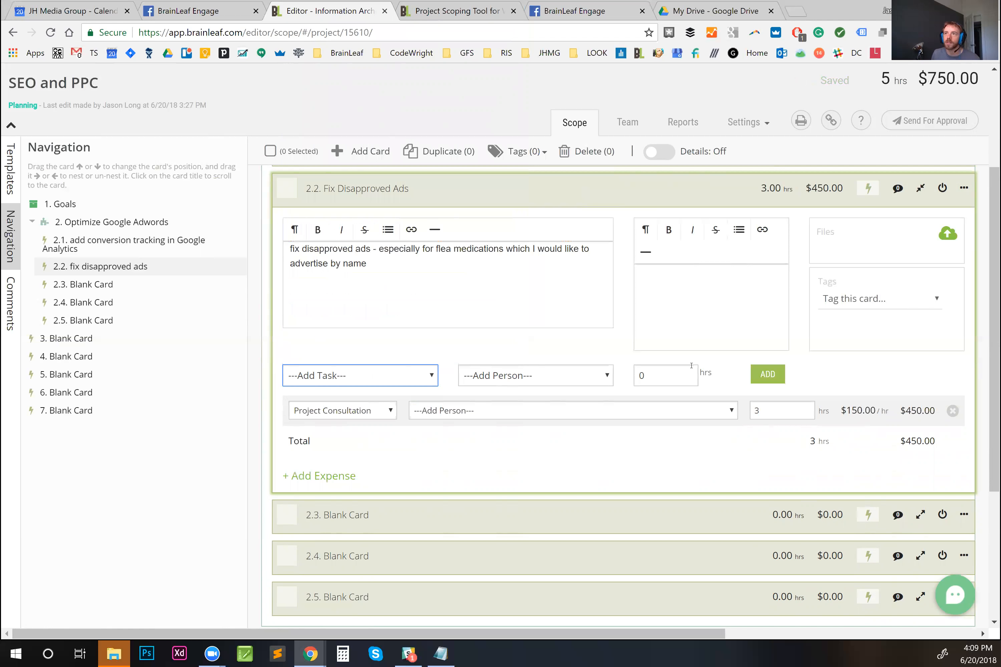
Step: Describe card 2.3 with the client's note "increase max CPC for keywords that are performing well"
key("alt+Tab")
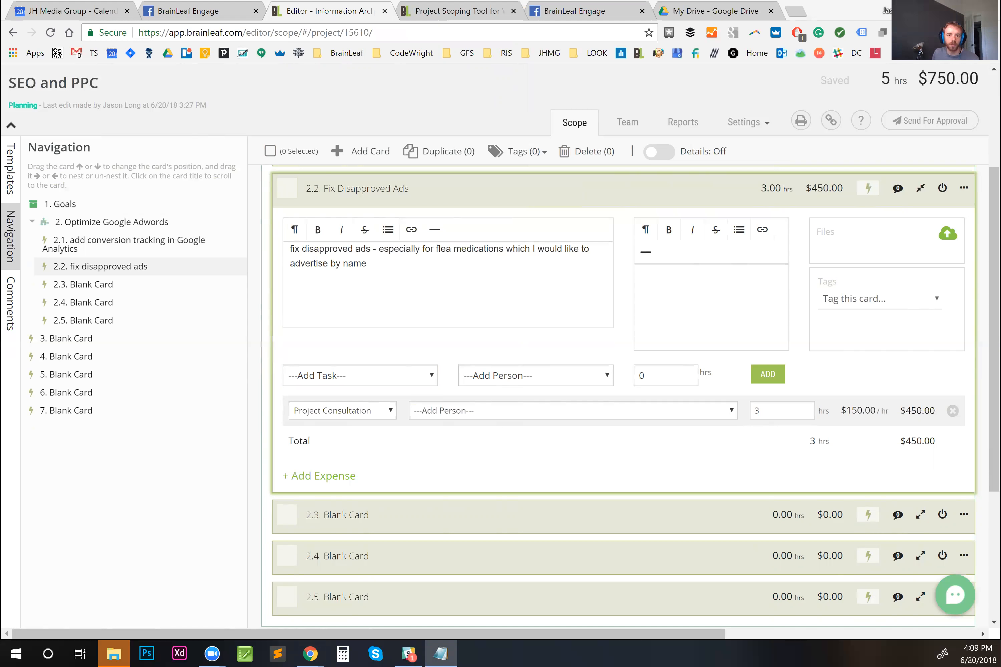
left_click(362, 515)
left_click(353, 279)
type("increase max CPC for keywords that are performing well")
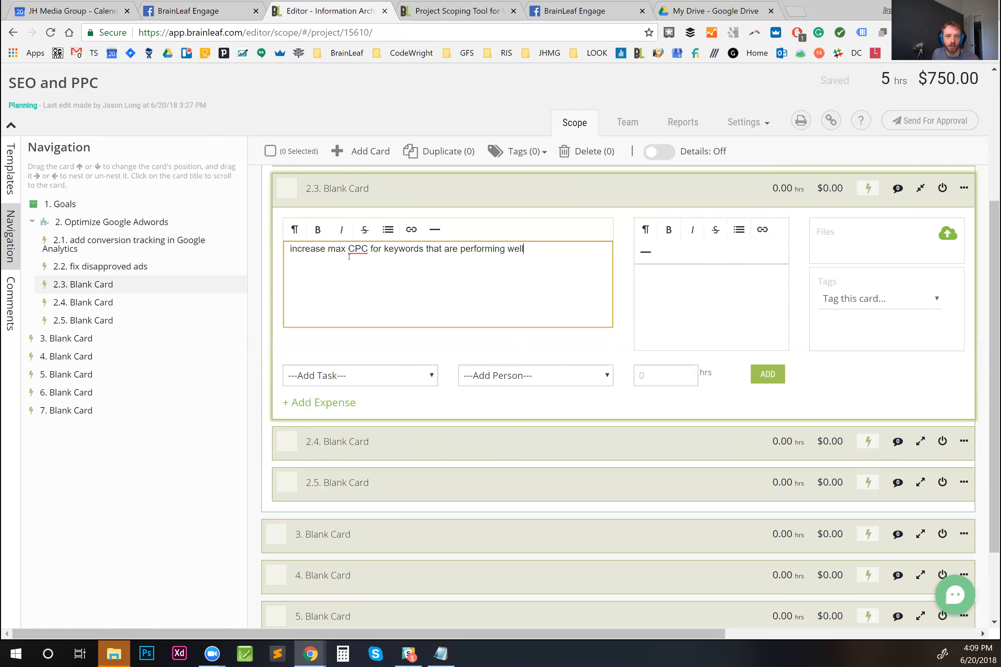
Step: Title card 2.3 "maximize CPC for keywords", based on the matching phrase in its description
left_click_drag(383, 249, 424, 249)
key("ctrl+c")
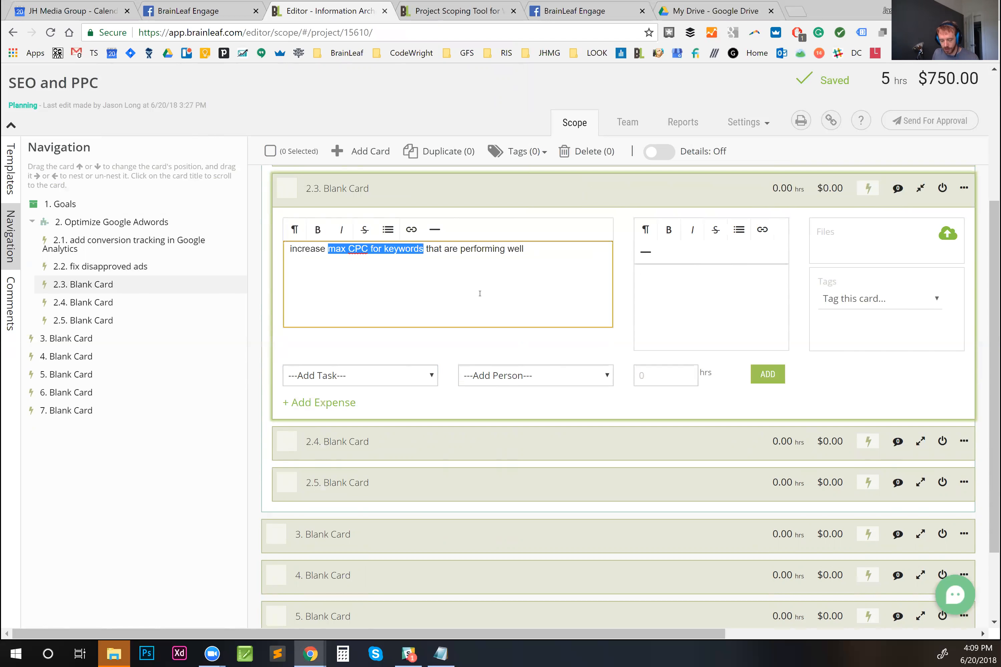
left_click(347, 187)
key("ctrl+v")
key("Home")
key("Right")
key("Right")
type("imize")
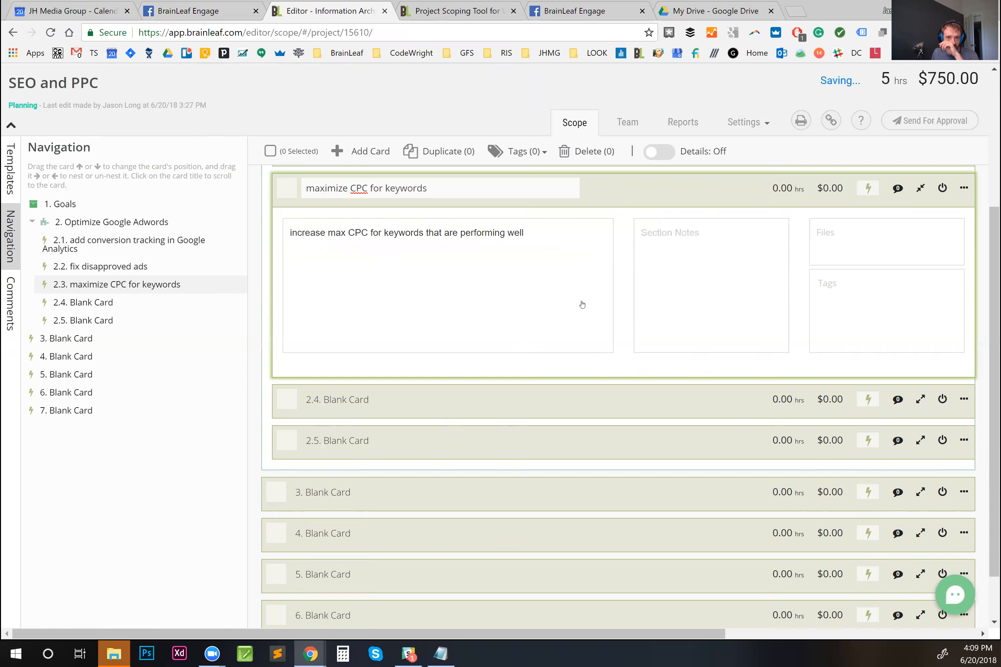
left_click(824, 372)
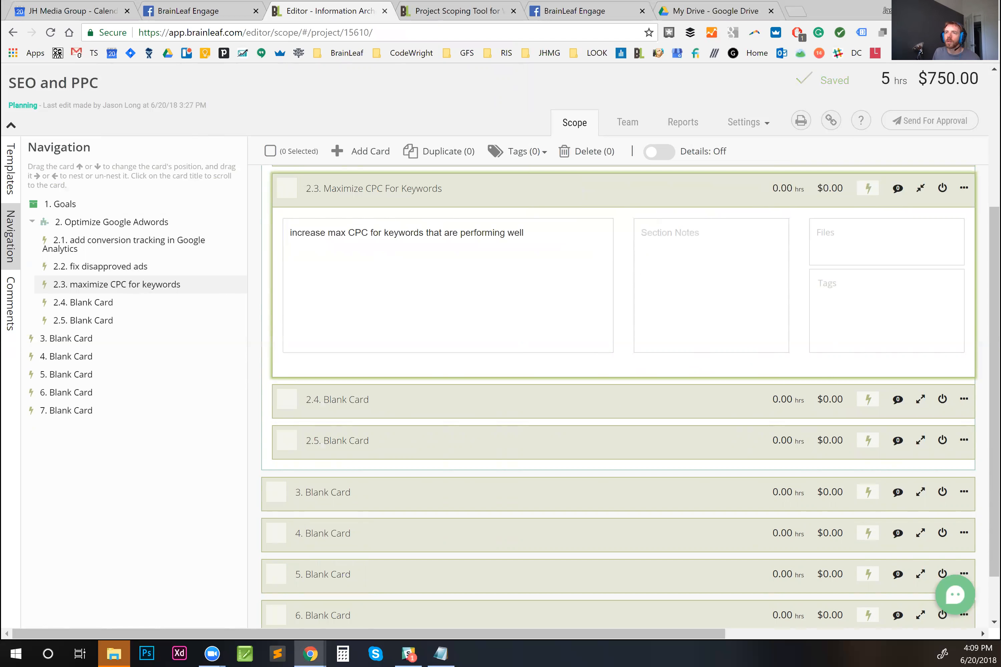
Step: Describe card 2.4 with the client's note "exclude audiences that will not come to our location" and title it "Exclude audiences"
key("alt+Tab")
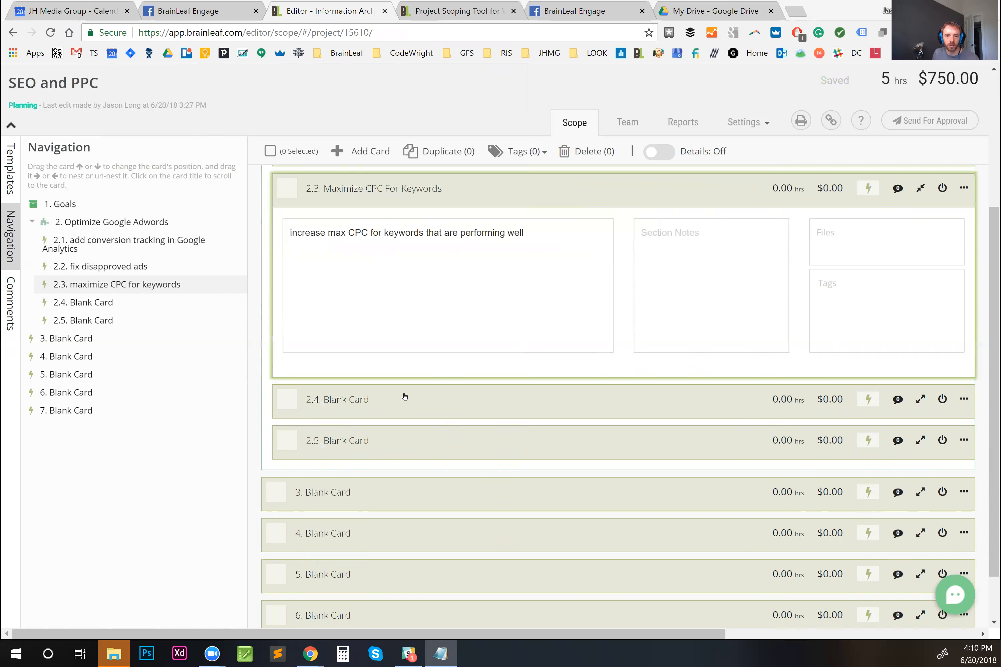
left_click(387, 406)
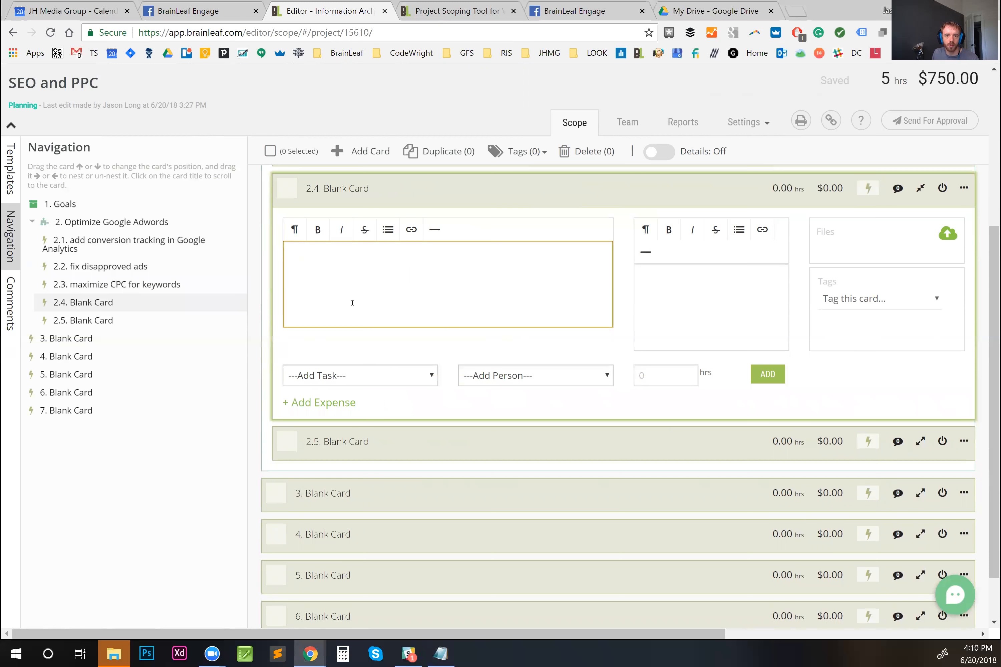
type("exclude audiences that will not come to our location")
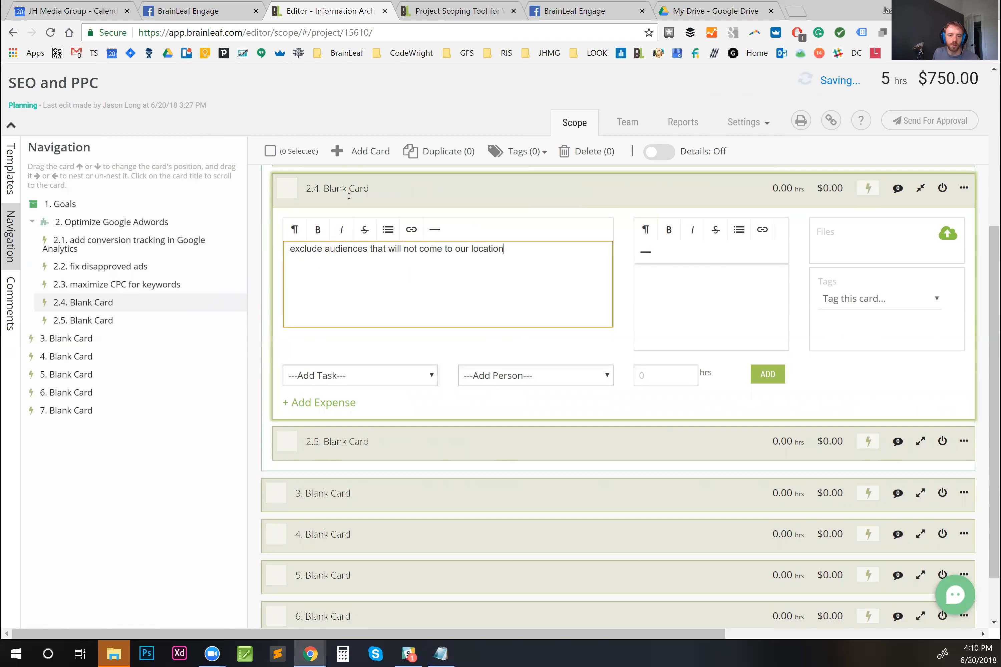
left_click(357, 190)
type("Ex")
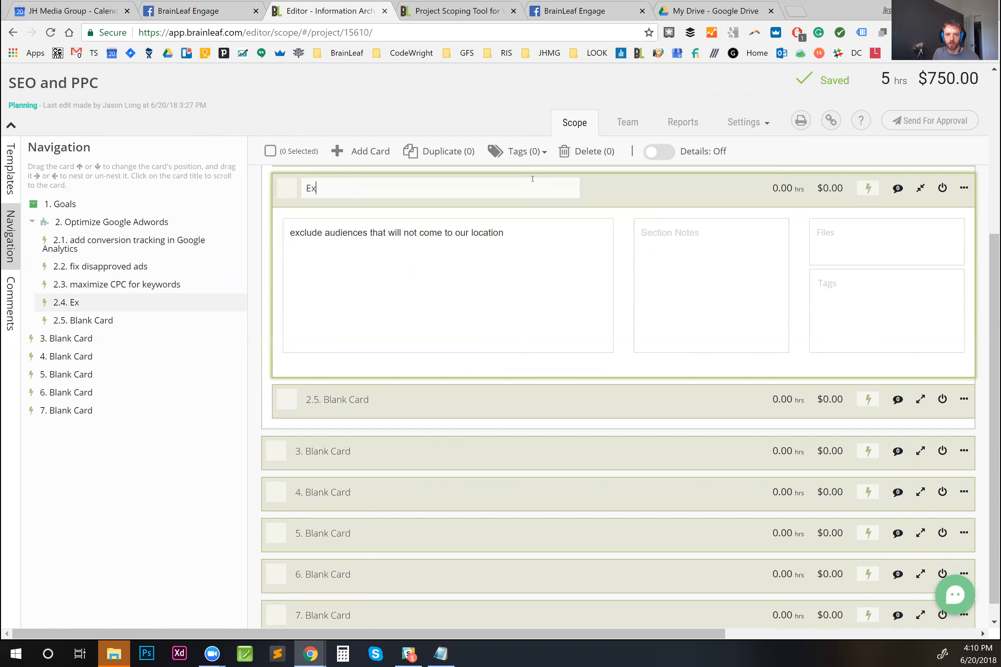
type("clude audiences")
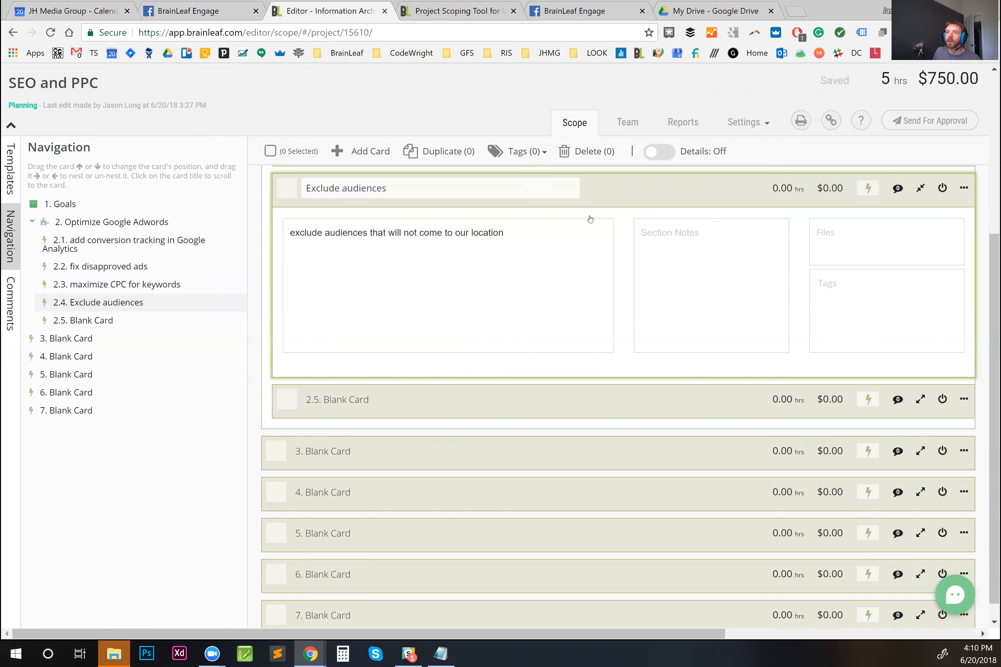
Step: Title card 2.5 "Better target geographic areas" and nest it under the Exclude audiences card
key("alt+Tab")
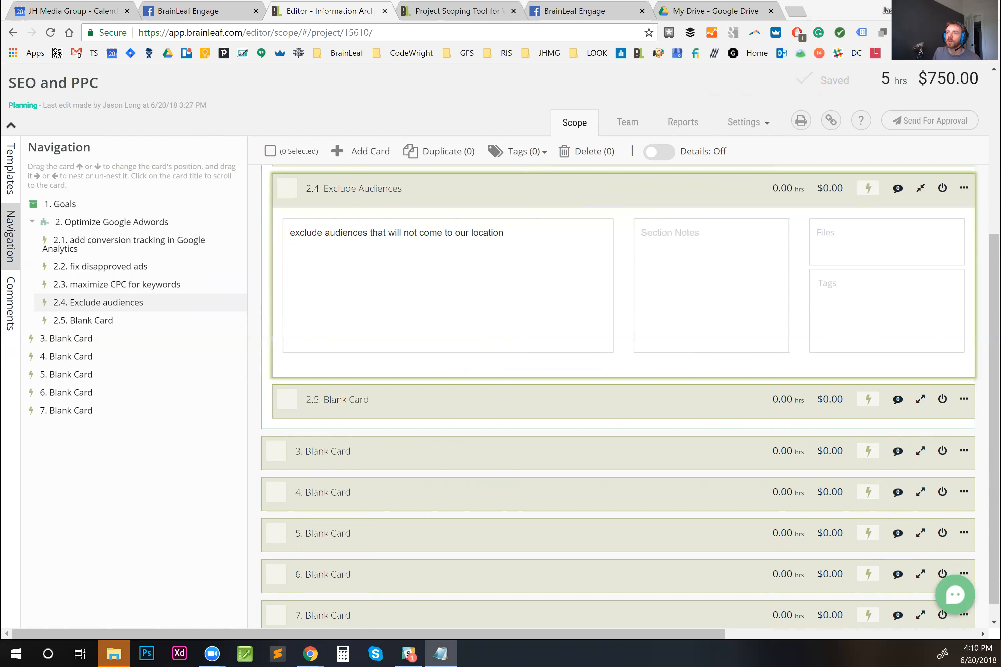
left_click(351, 401)
type("Better target georgi")
key("BackSpace")
key("BackSpace")
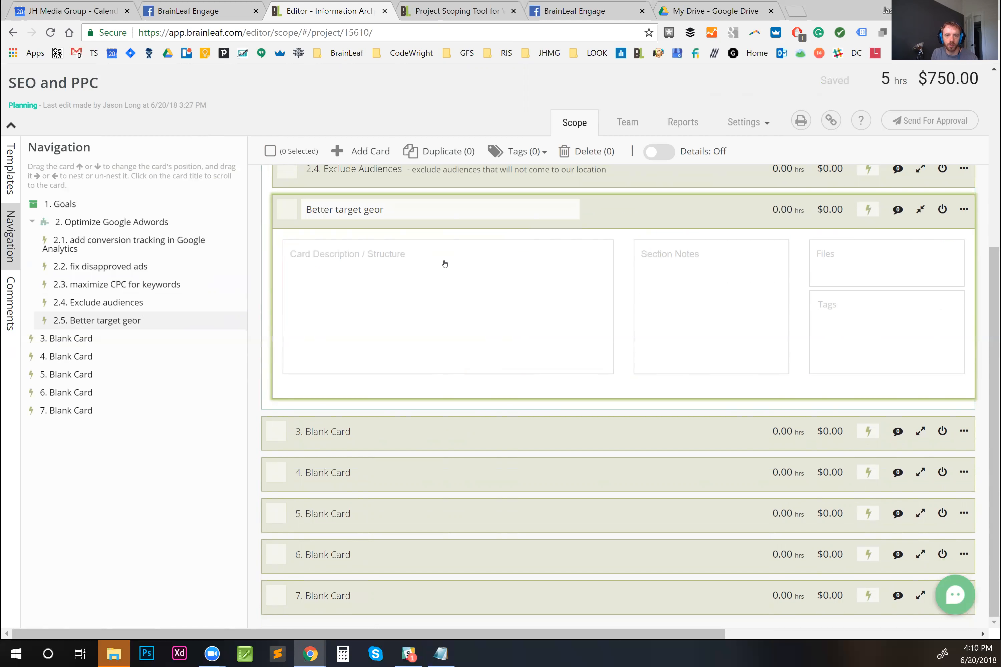
type("graphic")
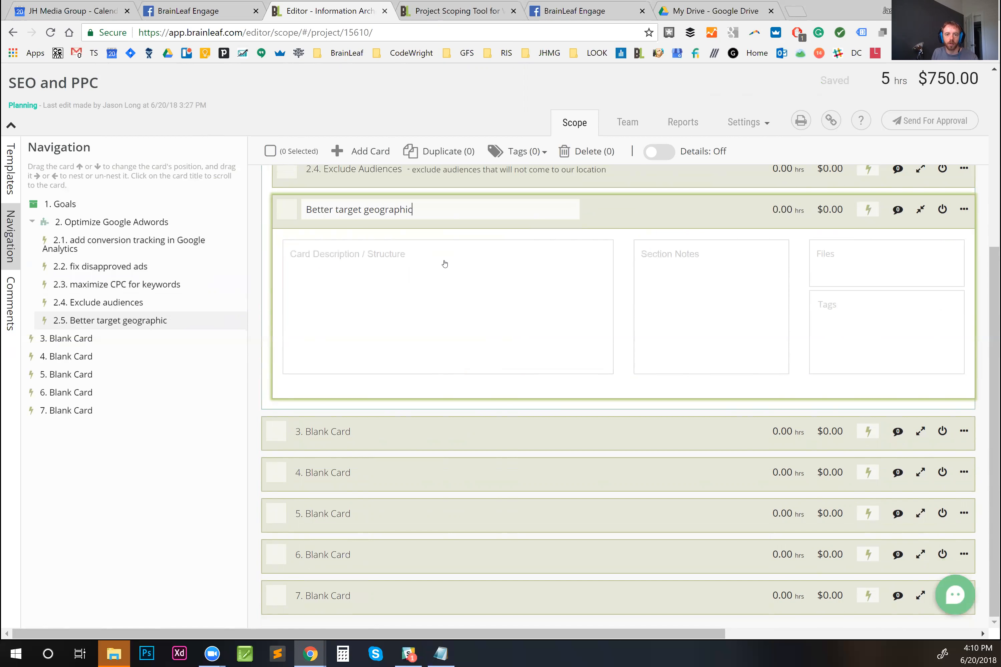
type(" areas")
key("Return")
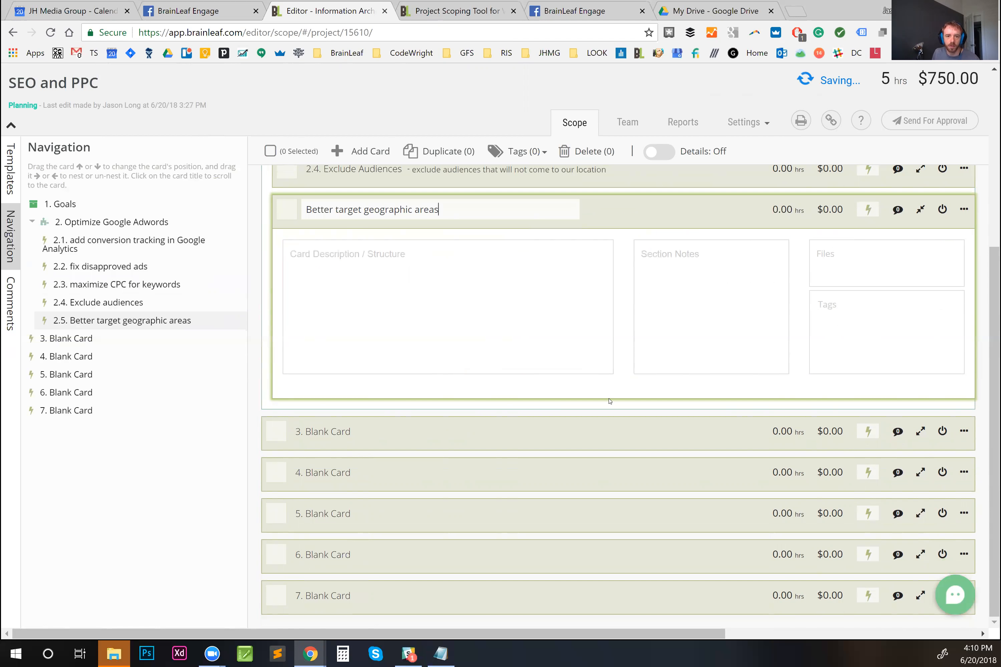
scroll(585, 390, "up", 5)
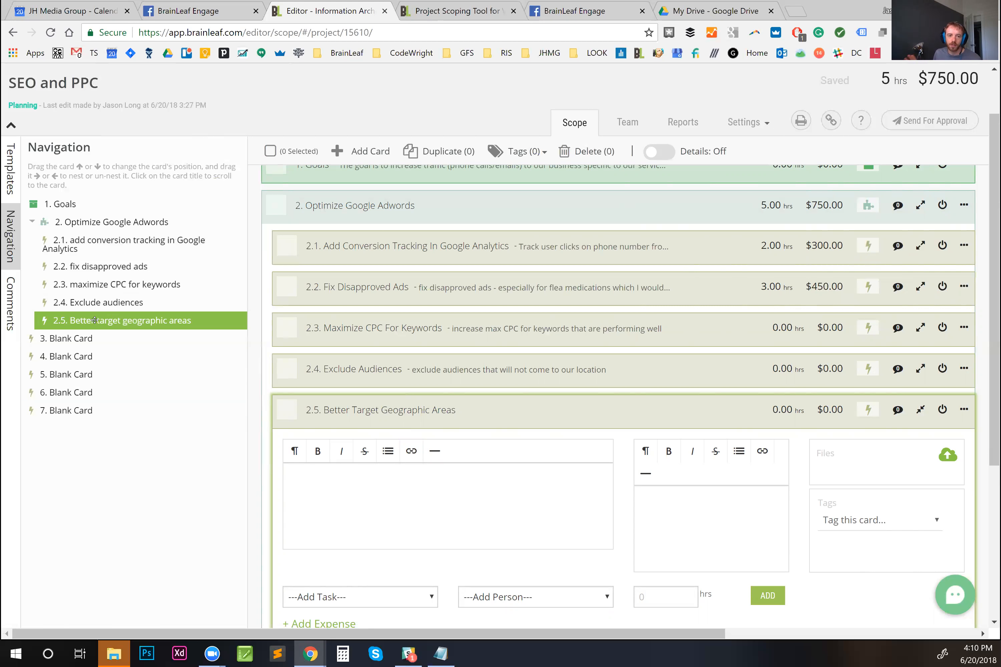
left_click_drag(95, 321, 128, 318)
Step: Add a Project Consultation task of 2.5 hours to the Exclude audiences card
left_click(124, 297)
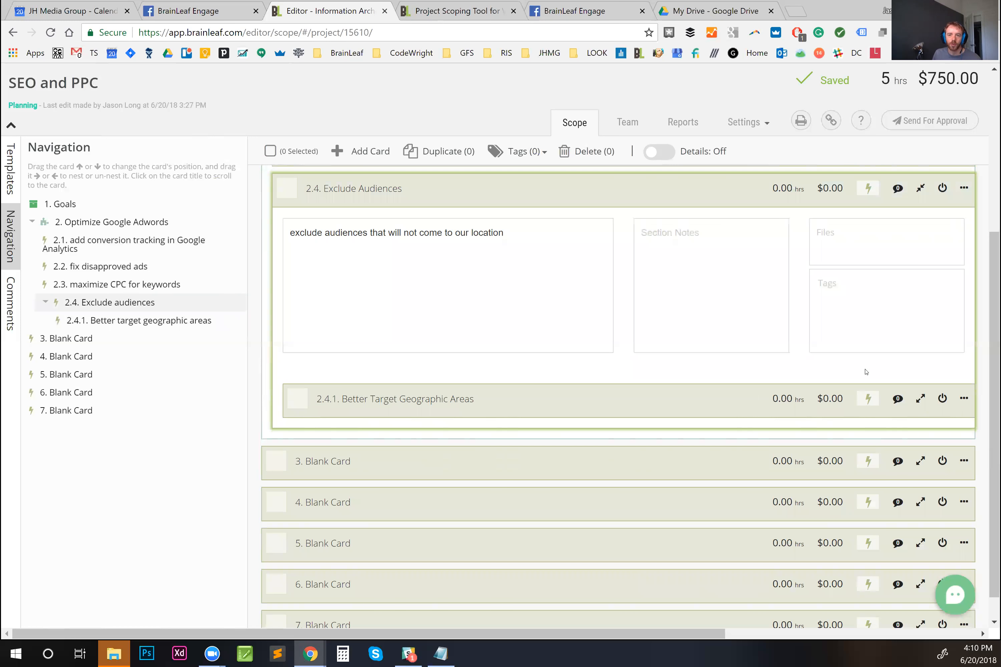
left_click(518, 319)
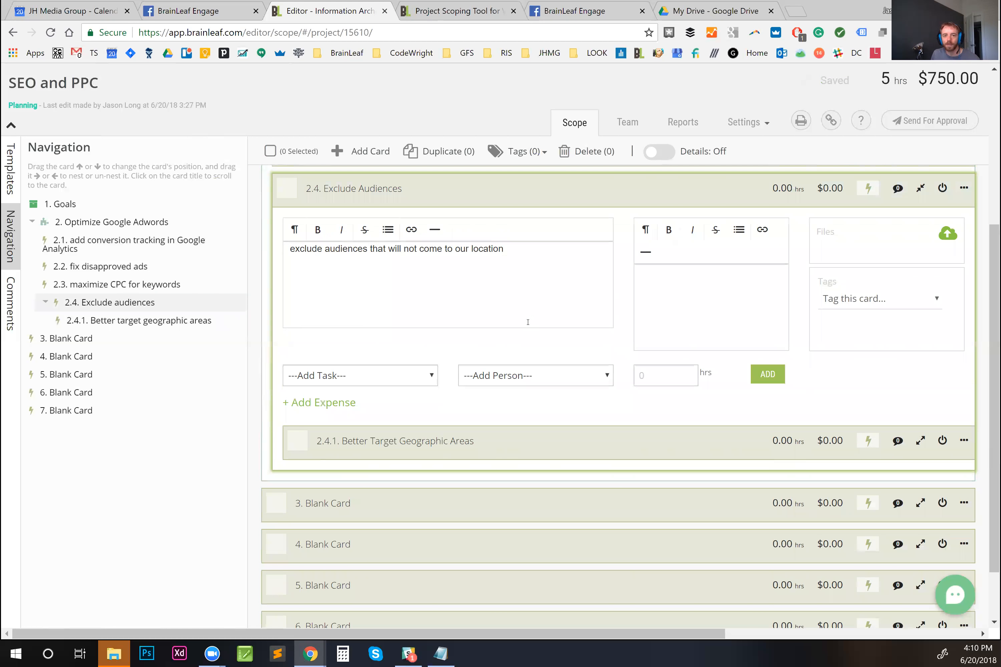
left_click(426, 376)
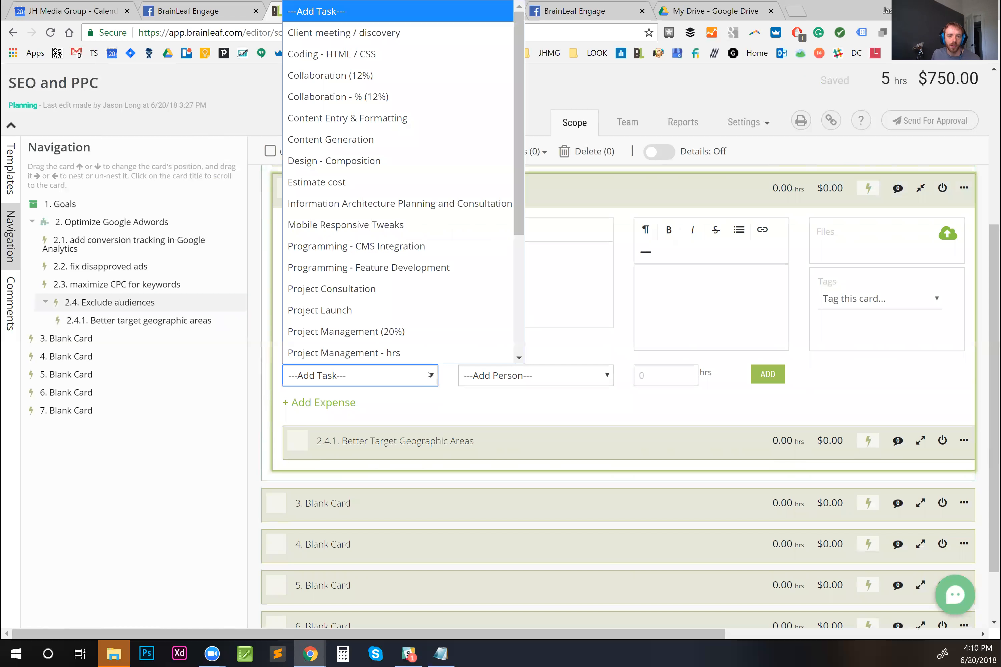
scroll(425, 359, "down", 1)
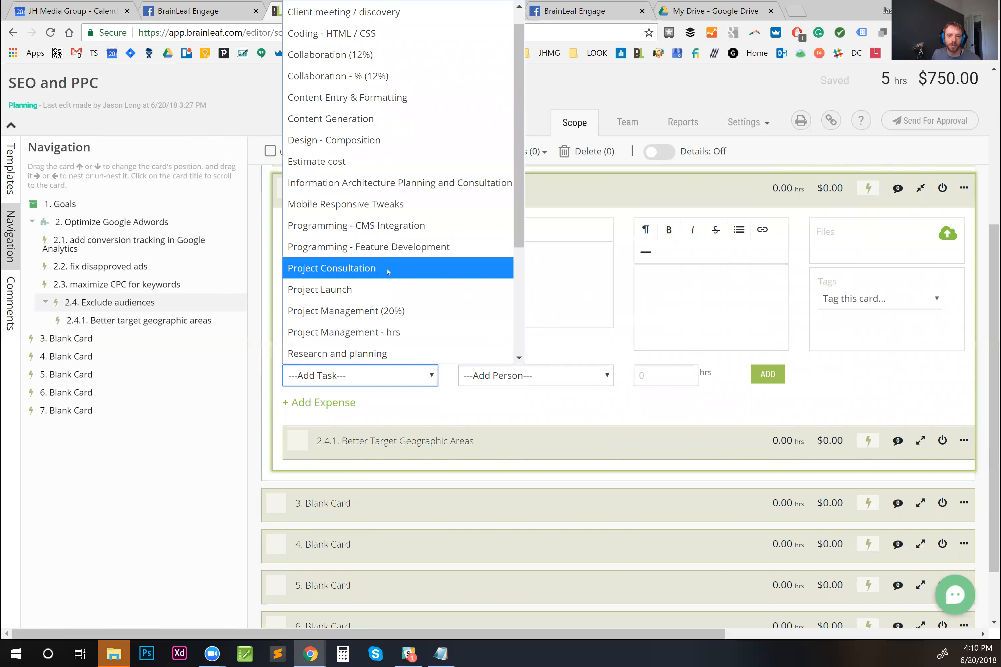
left_click(474, 272)
left_click(668, 376)
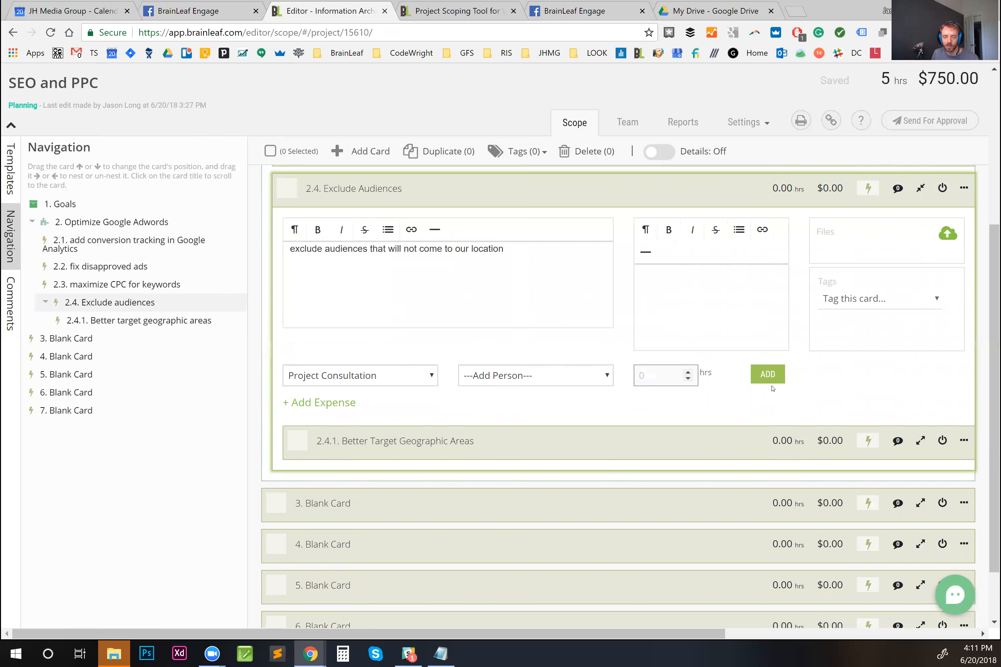
type("2.5")
left_click(769, 376)
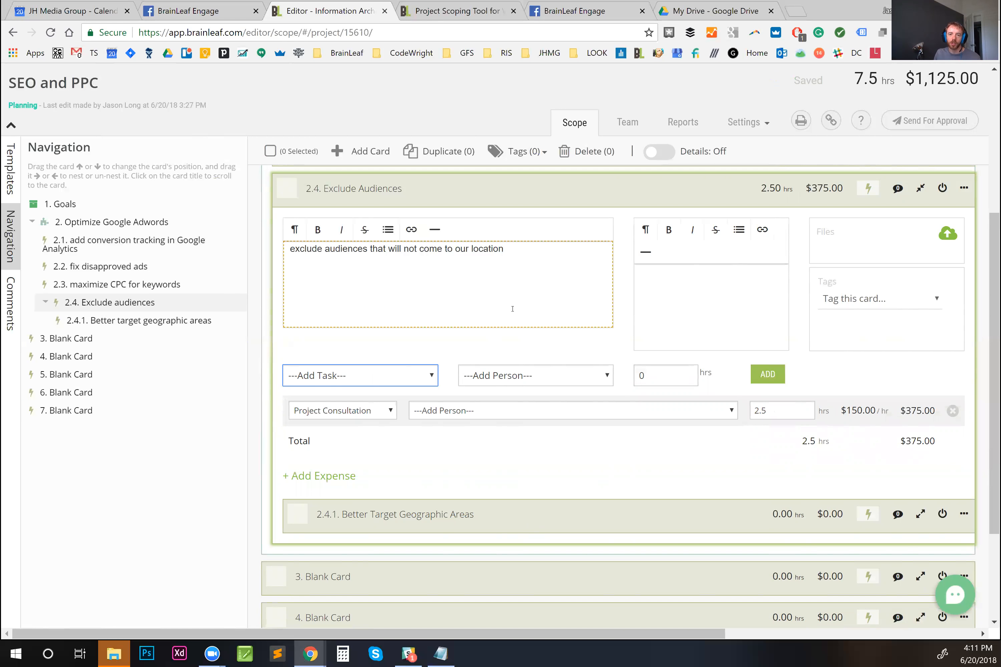
Step: Add a Project Consultation task of 3 hours to the card about maximizing CPC for keywords
scroll(512, 309, "up", 1)
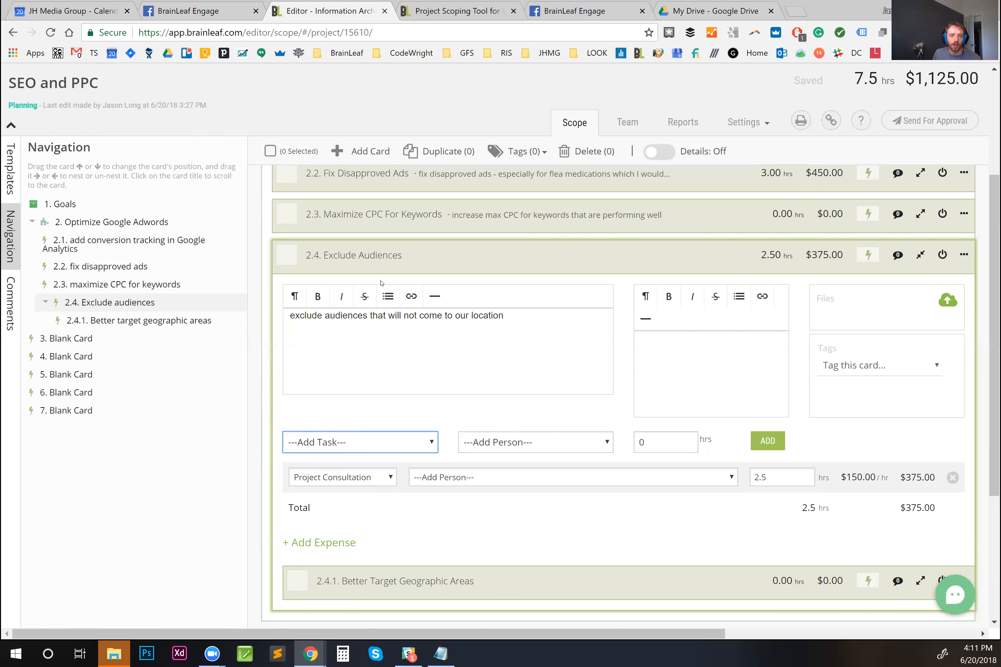
left_click(482, 225)
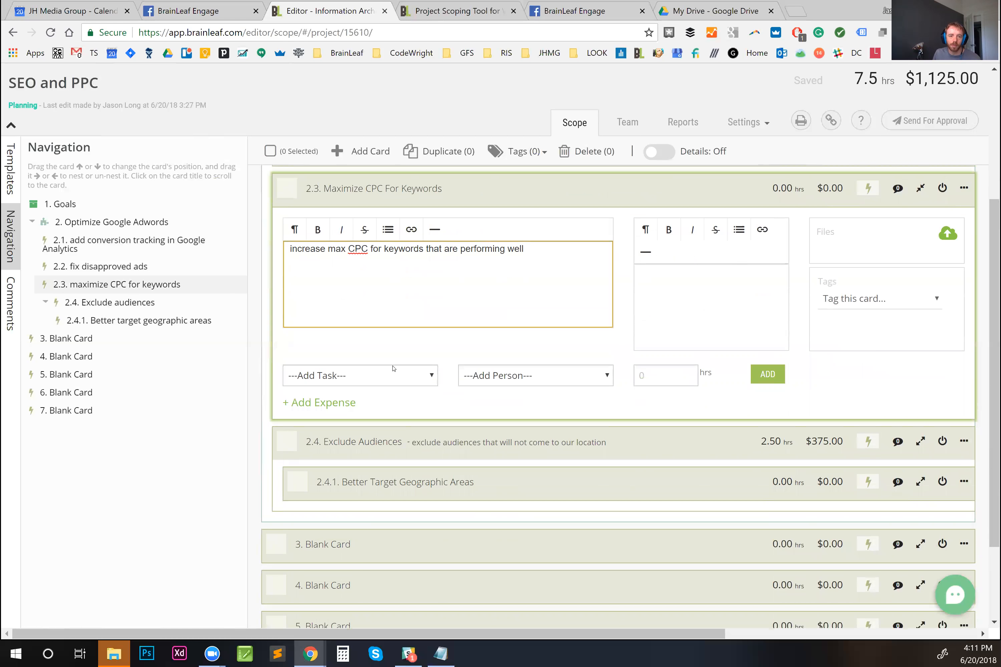
left_click(395, 375)
scroll(412, 303, "down", 1)
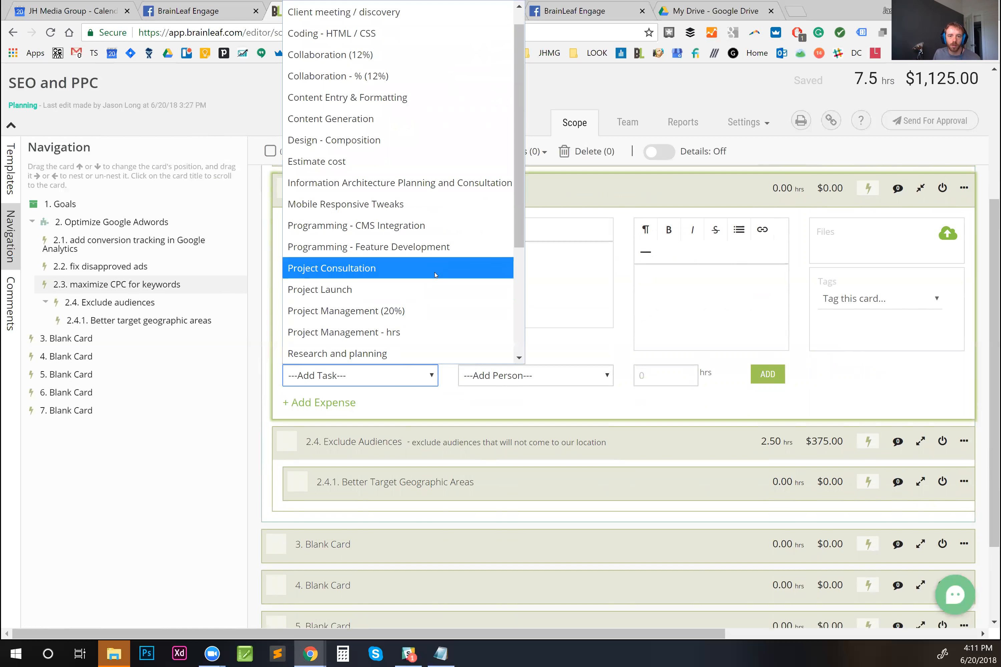
left_click(409, 268)
left_click(658, 374)
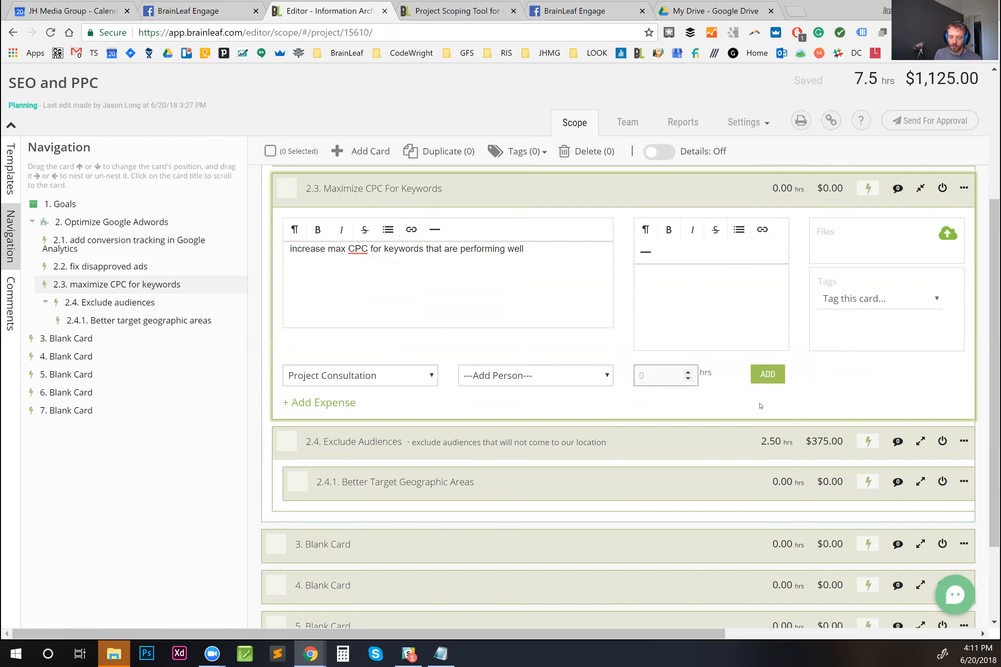
type("3")
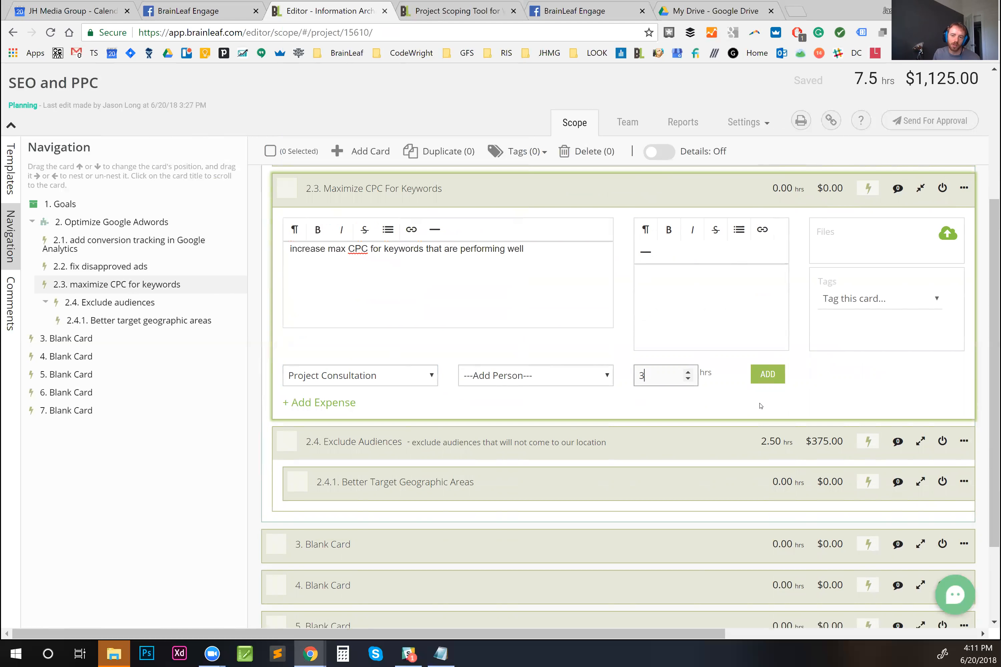
left_click(759, 378)
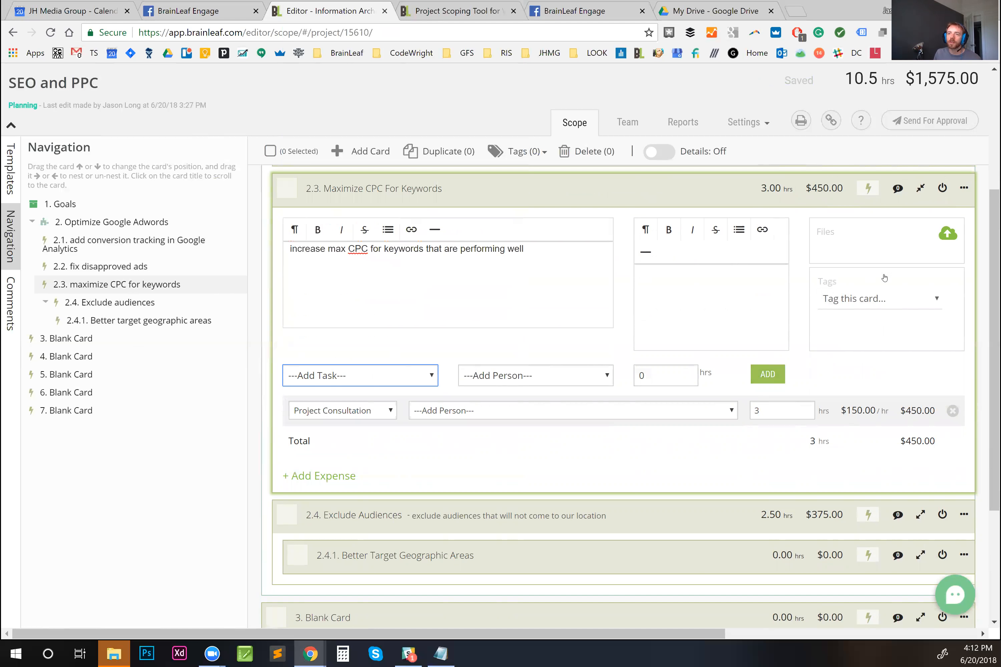
Step: Change blank card 3 to the same card type as the Optimize Google Adwords card
key("alt+Tab")
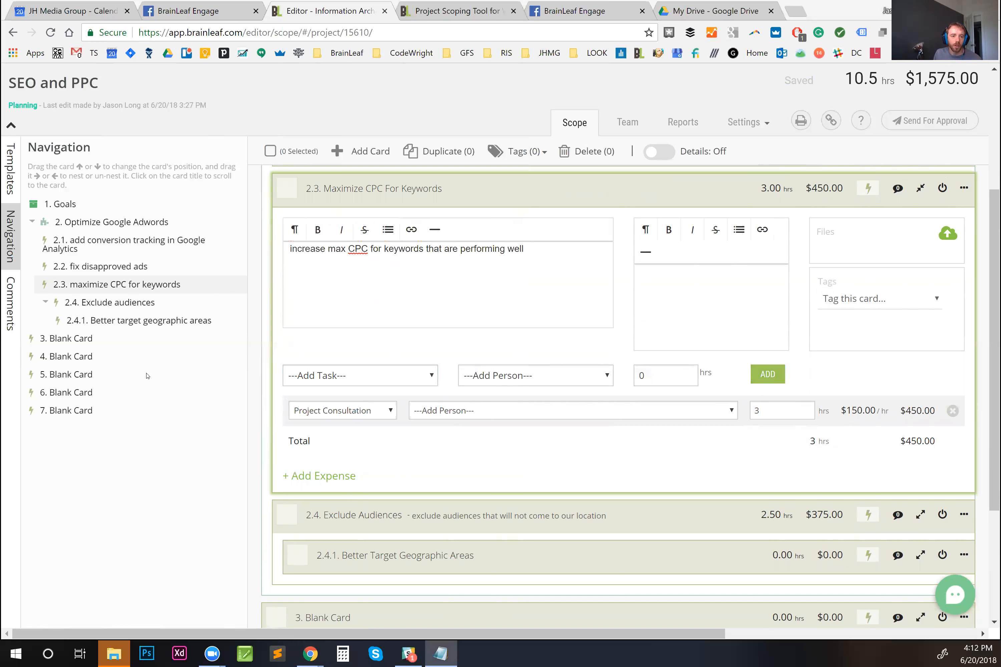
left_click(79, 338)
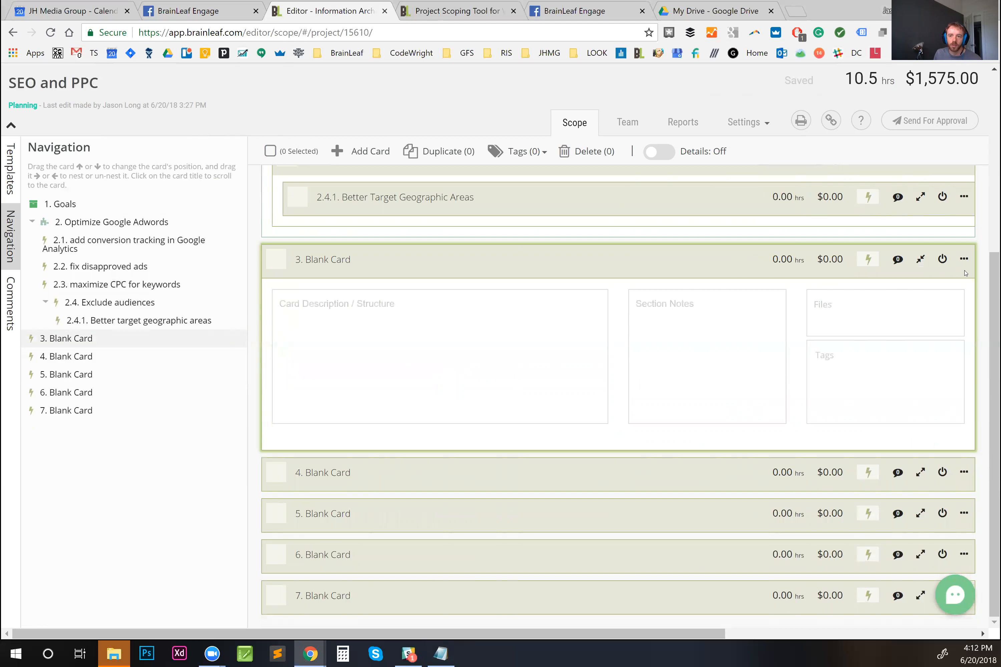
left_click(868, 258)
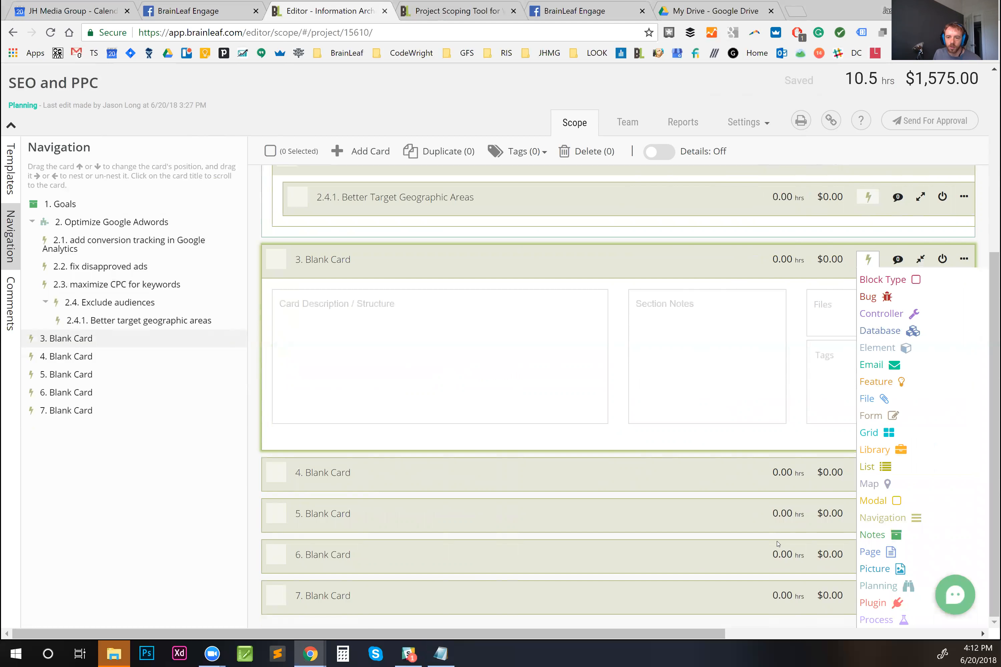
left_click(490, 599)
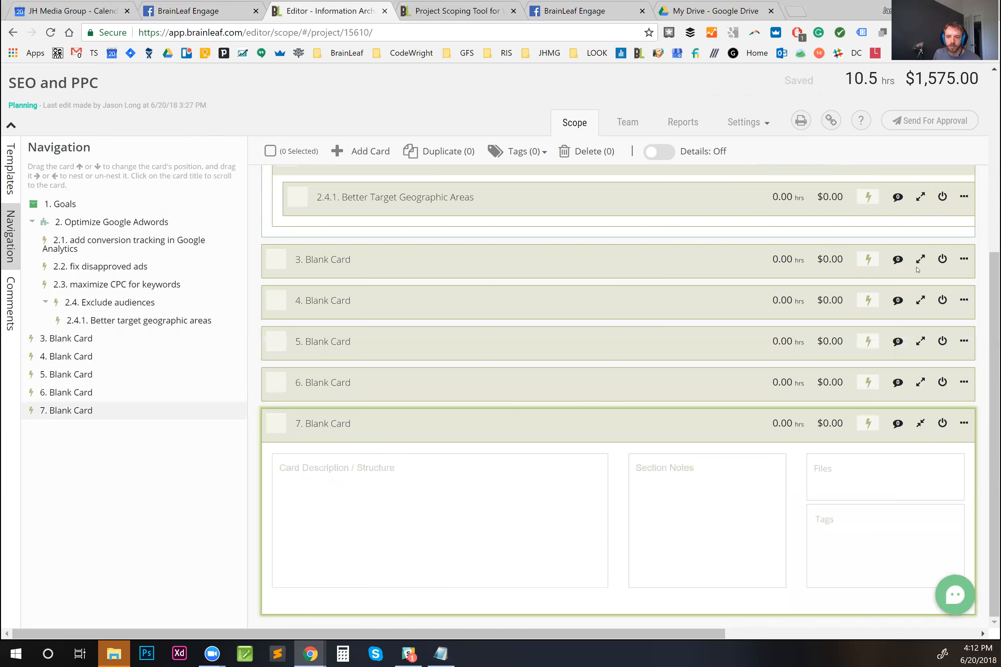
left_click(868, 214)
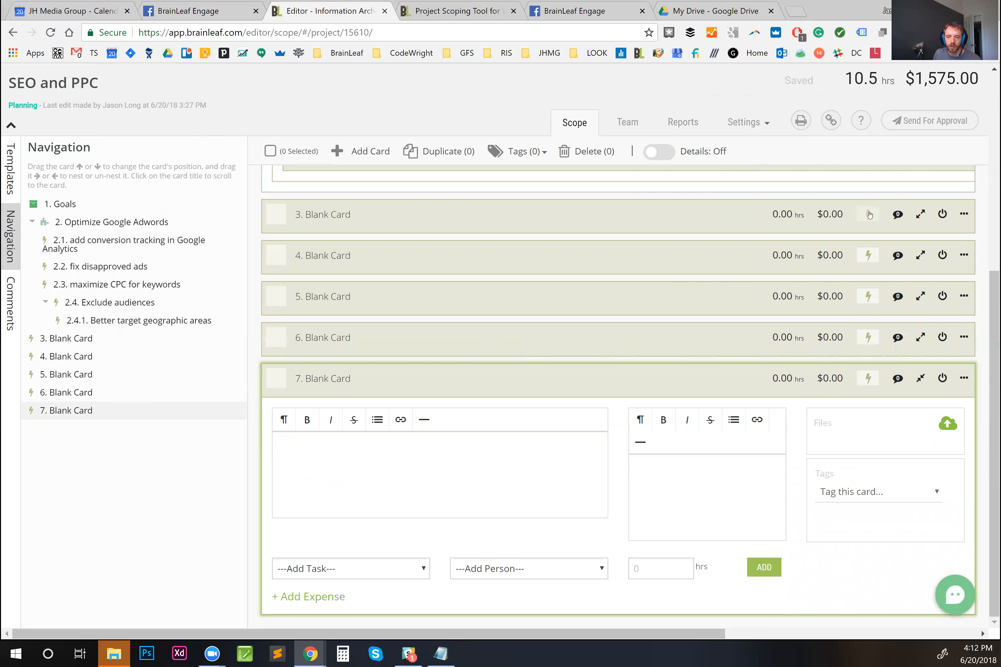
left_click(875, 592)
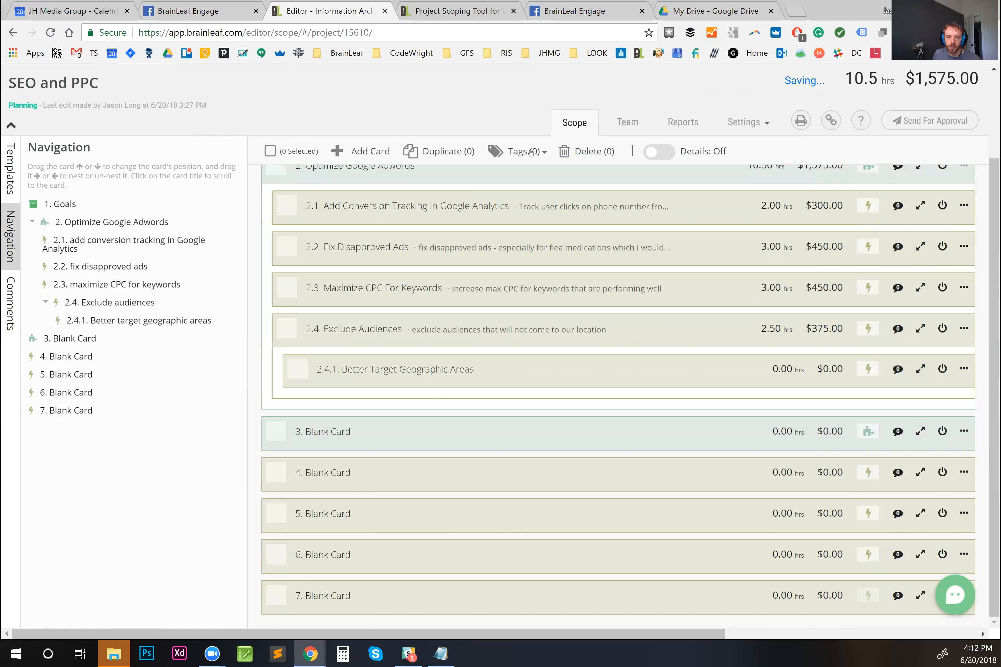
Step: Nest the blank cards 4 to 7 under card 3 and title card 3 "Website changes"
left_click_drag(78, 357, 151, 378)
left_click_drag(86, 390, 168, 413)
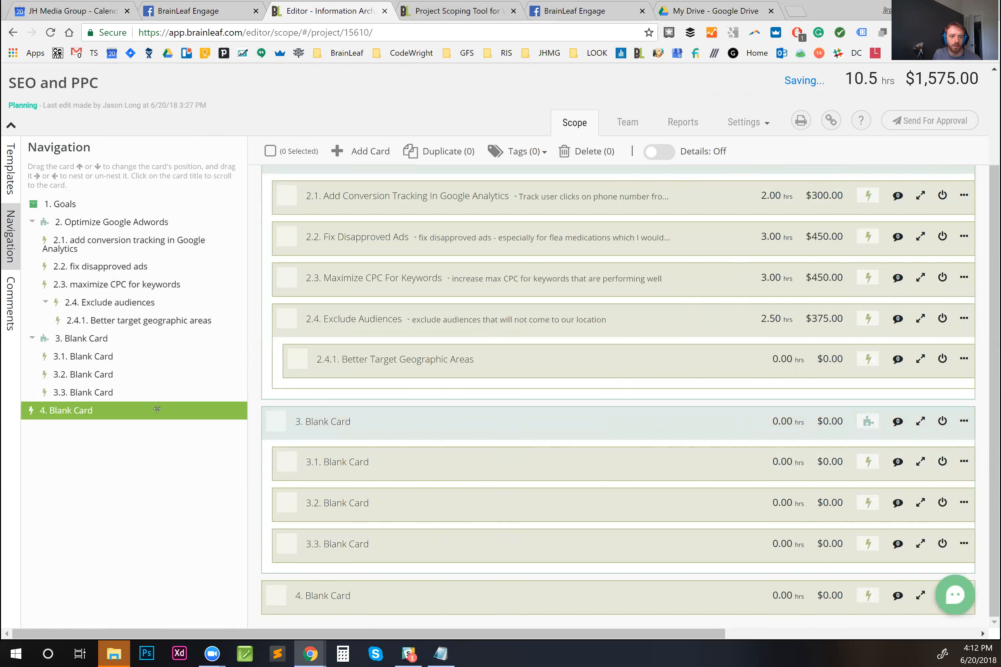
left_click(103, 338)
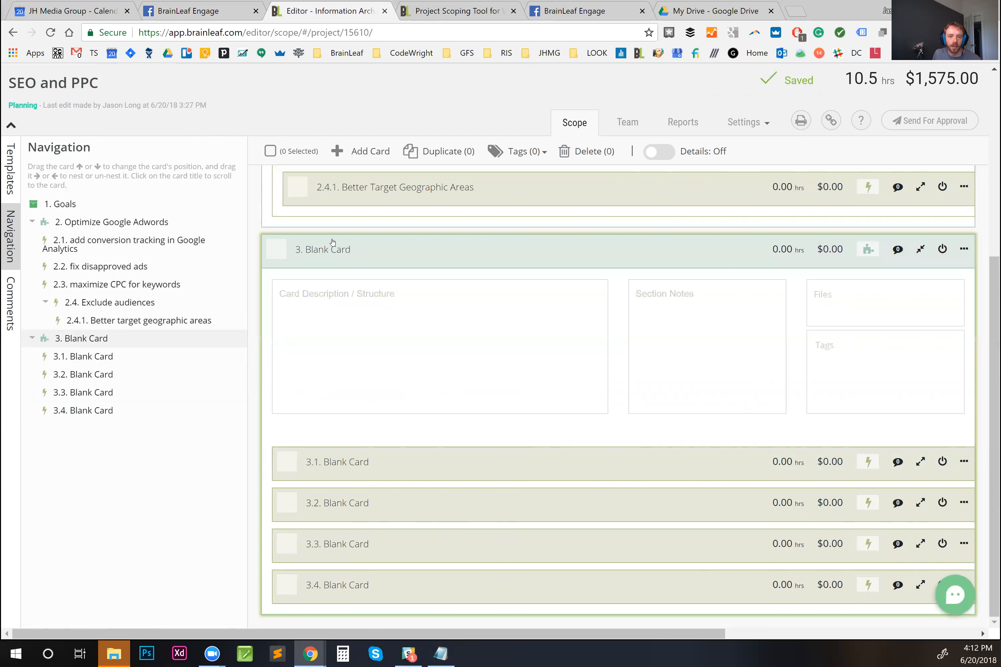
left_click(335, 247)
type("Website changes")
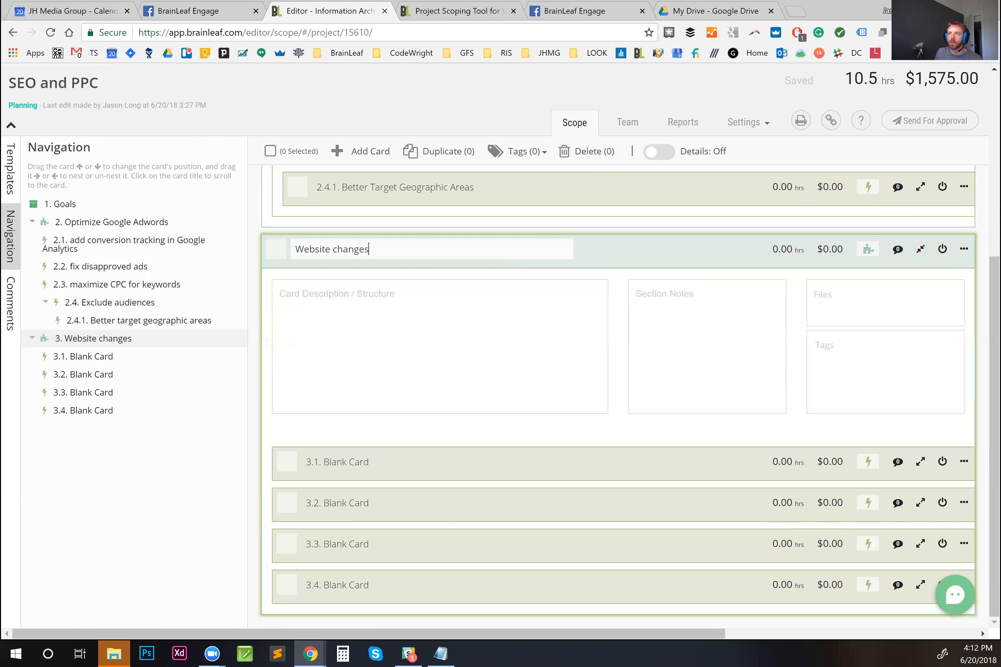
Step: Describe card 3.1 with the client's note "optimize for mobile and add conversion tracking"
key("alt+Tab")
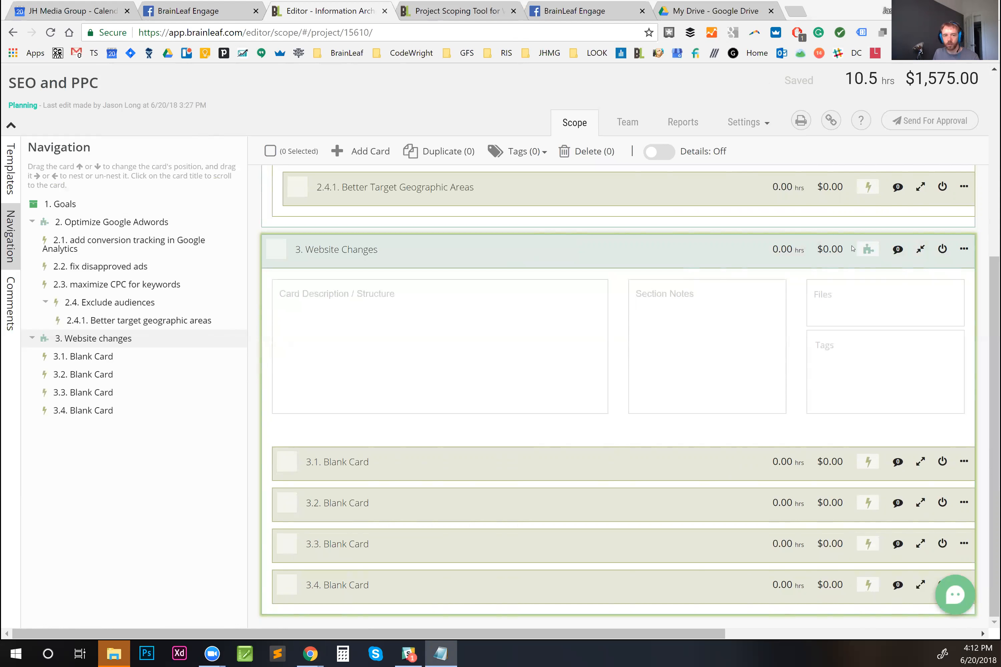
left_click(365, 473)
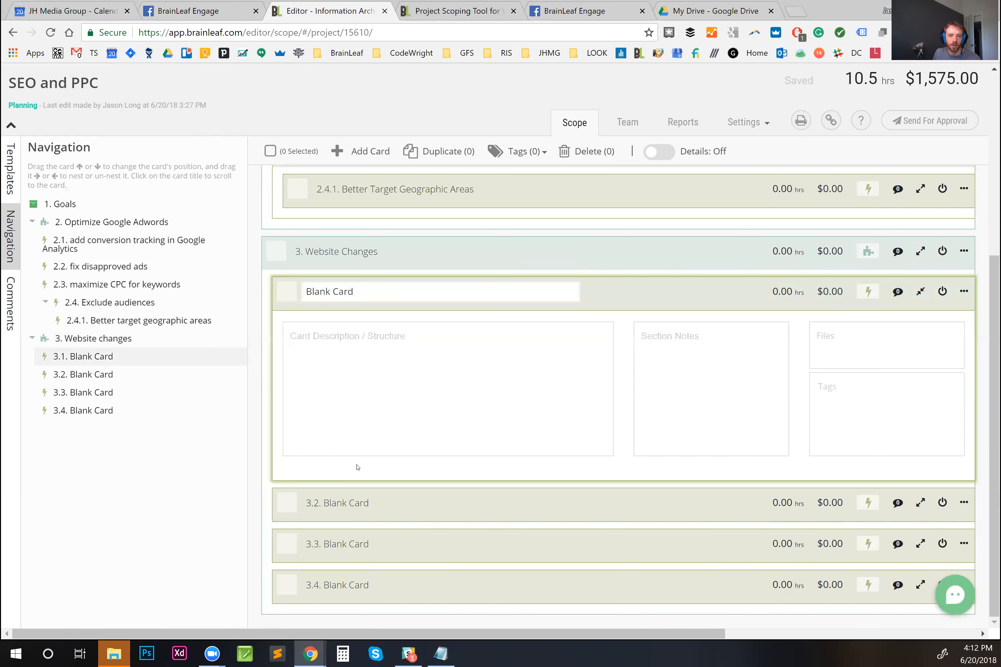
left_click(394, 362)
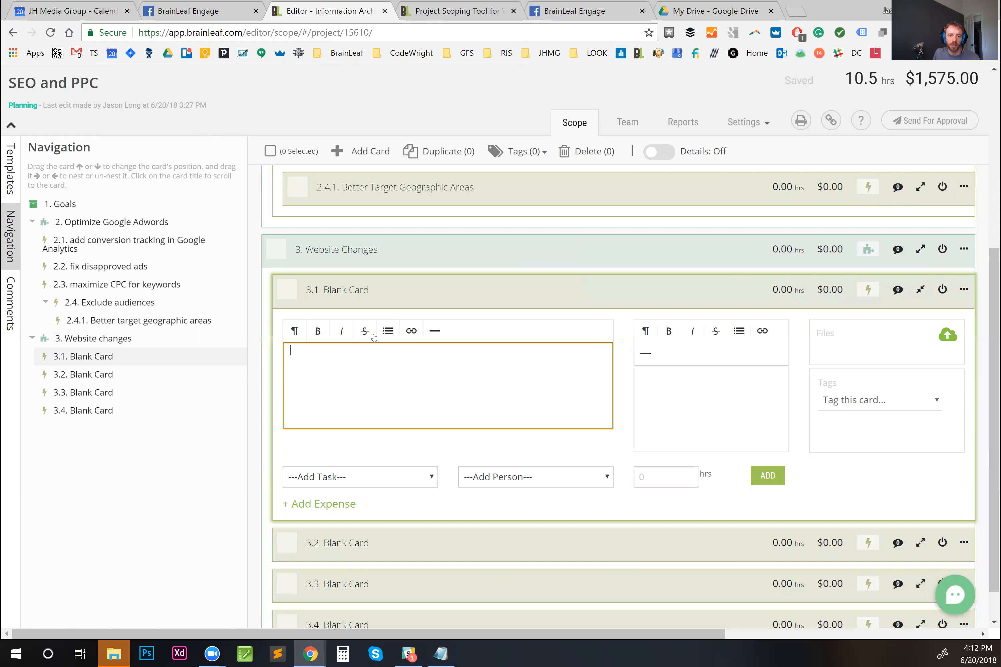
type("optimize for mobile and add conversion tracking")
Step: Title card 3.1 under Website changes "Add phone number to main CTA"
left_click(480, 295)
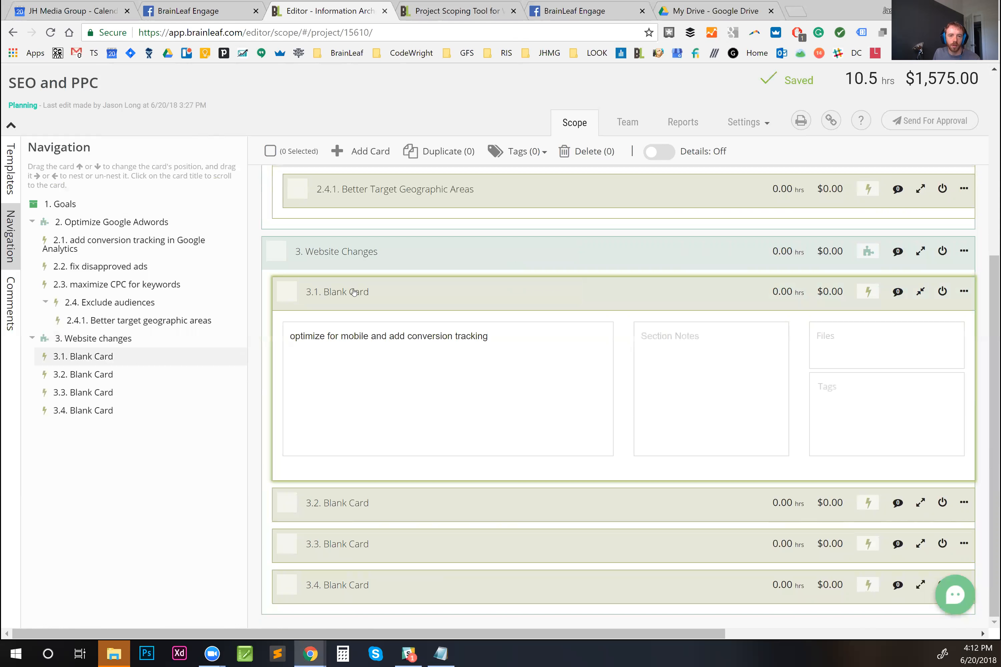
type("Ad")
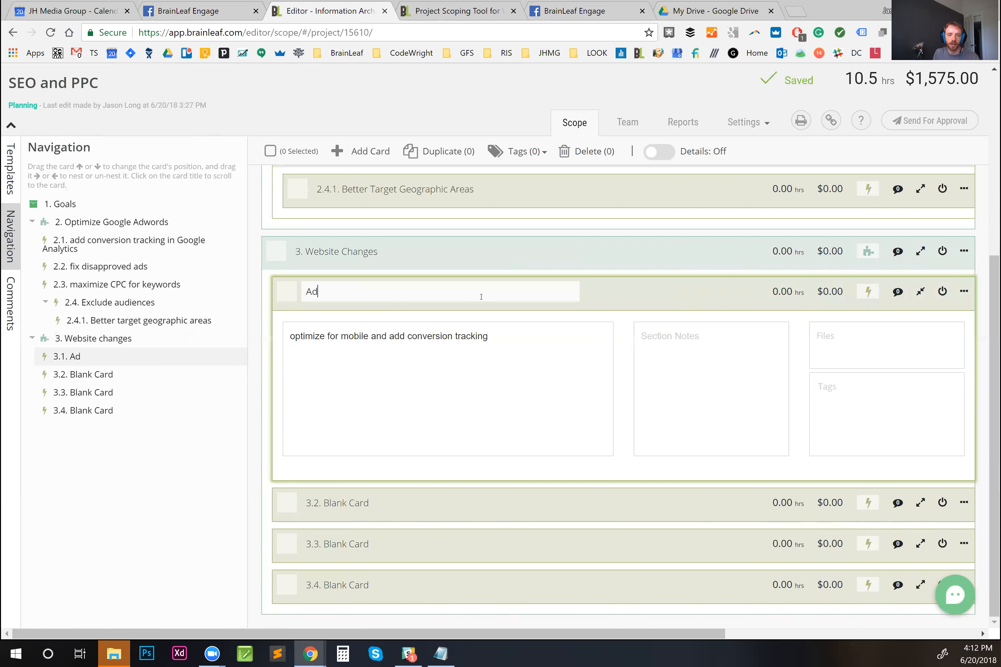
type("d phone nu")
key("BackSpace")
key("BackSpace")
key("BackSpace")
key("BackSpace")
key("BackSpace")
key("BackSpace")
type("one number to")
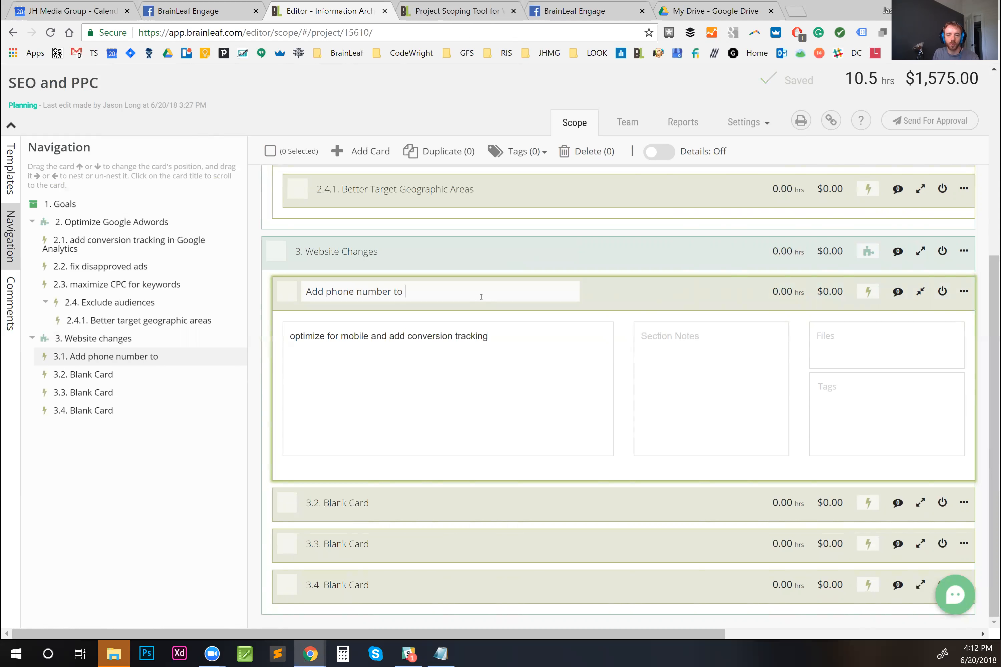
type(" main call")
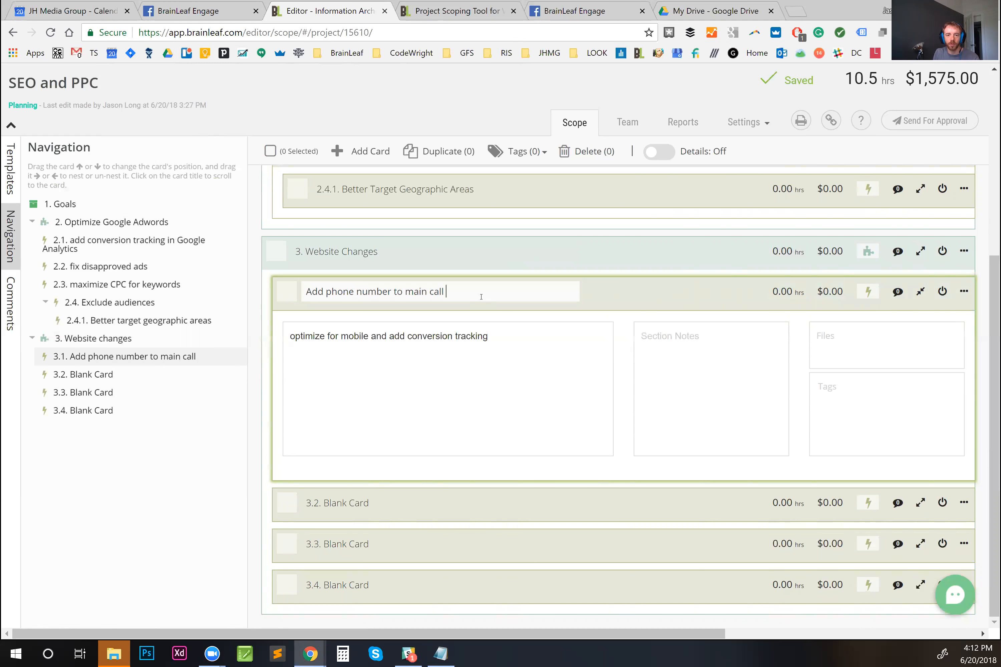
key("BackSpace")
key("BackSpace")
key("BackSpace")
type("CTA")
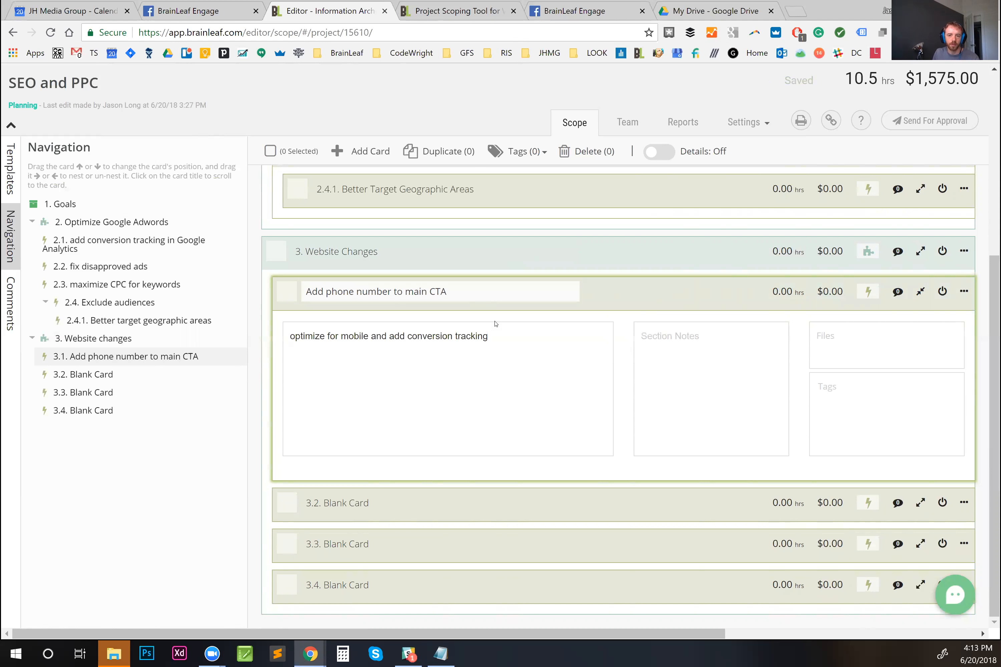
Step: Replace card 3.1's description with "add phone number to main call to action area of home page"
left_click(515, 358)
left_click(487, 342)
left_click_drag(490, 351, 291, 364)
type("add phone numb")
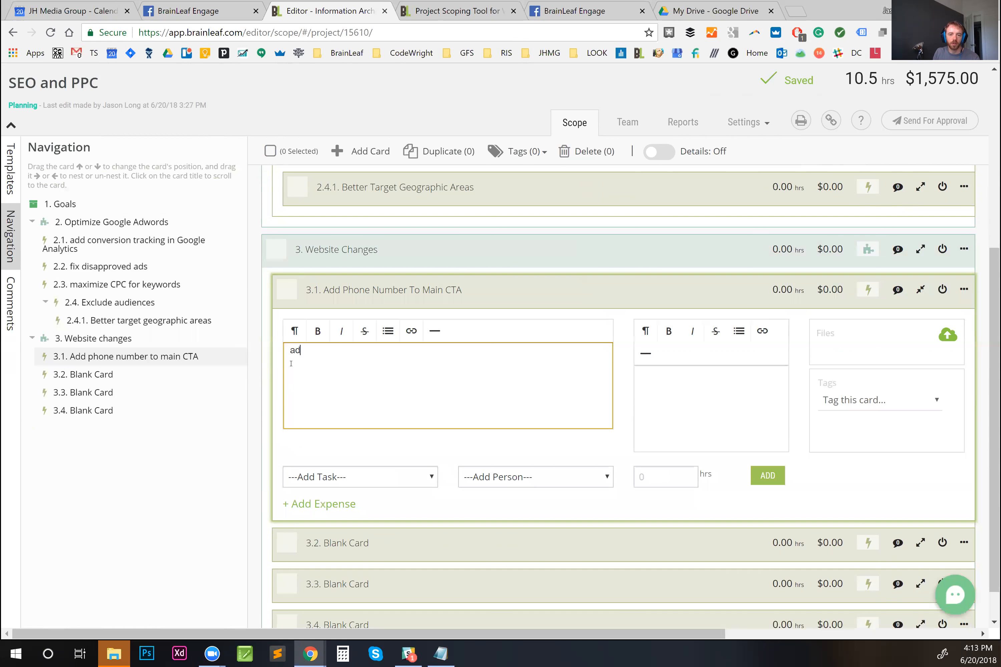
type("er to ")
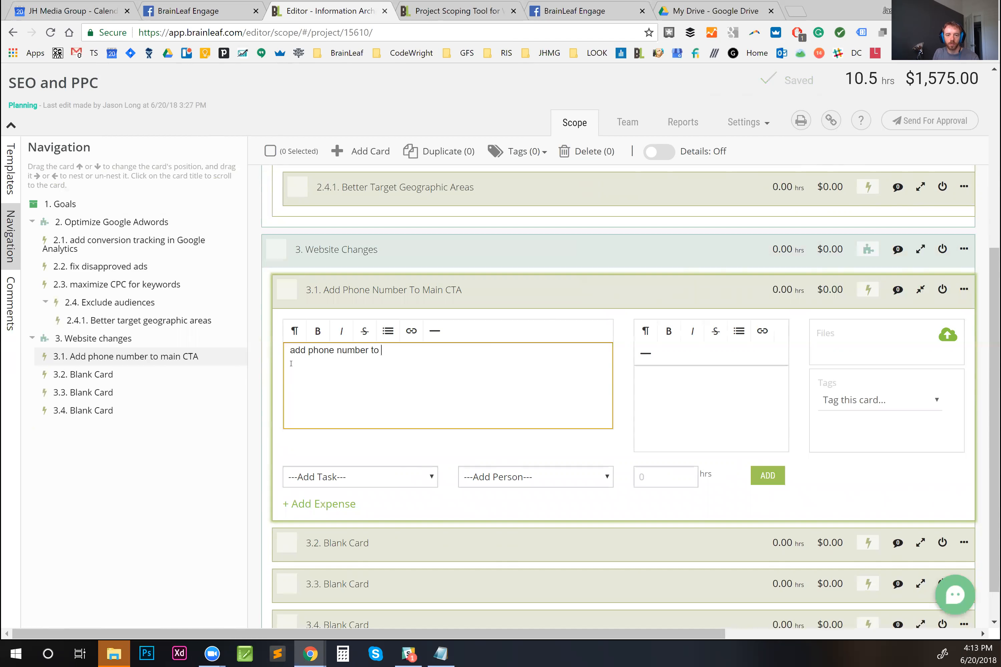
type("main c")
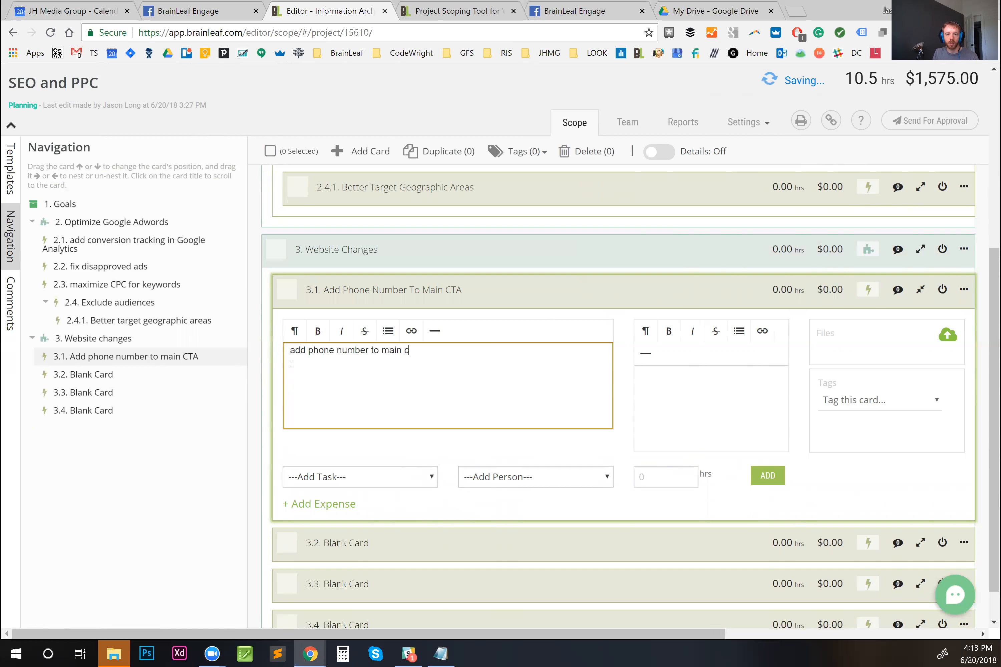
type("all to action area of h")
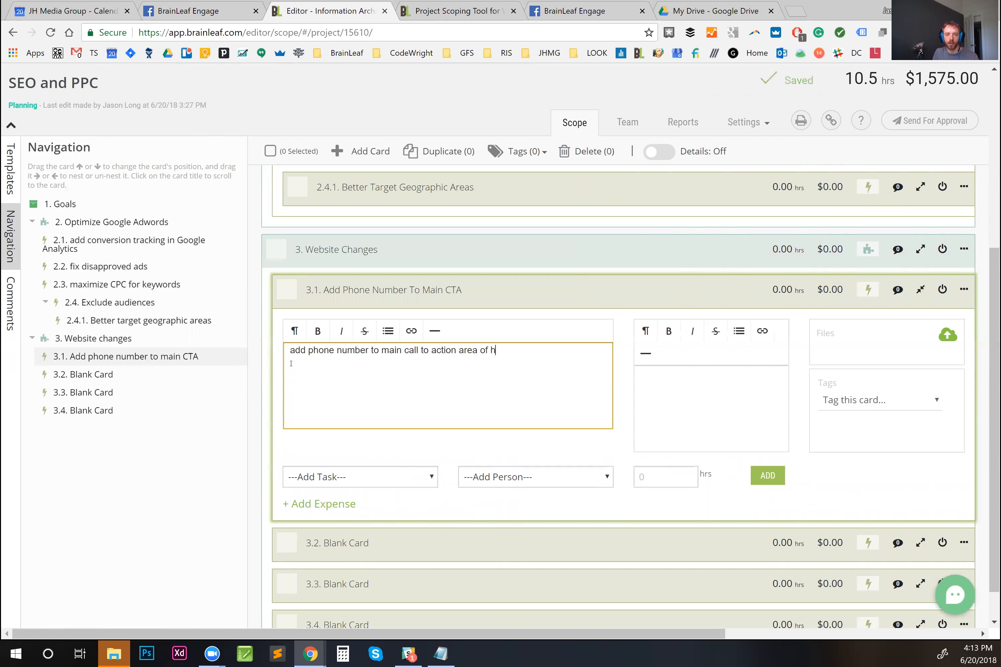
type("ome page")
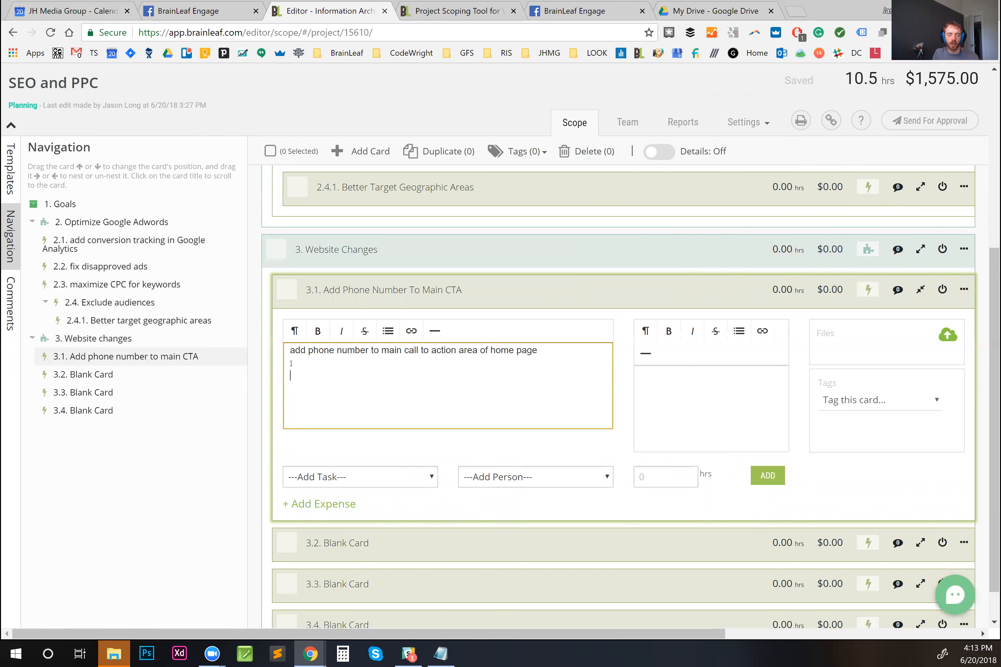
Step: Add a second paragraph to card 3.1's description: "Review other pages for call to action areas that need to be updated."
type("Review other pages for cal")
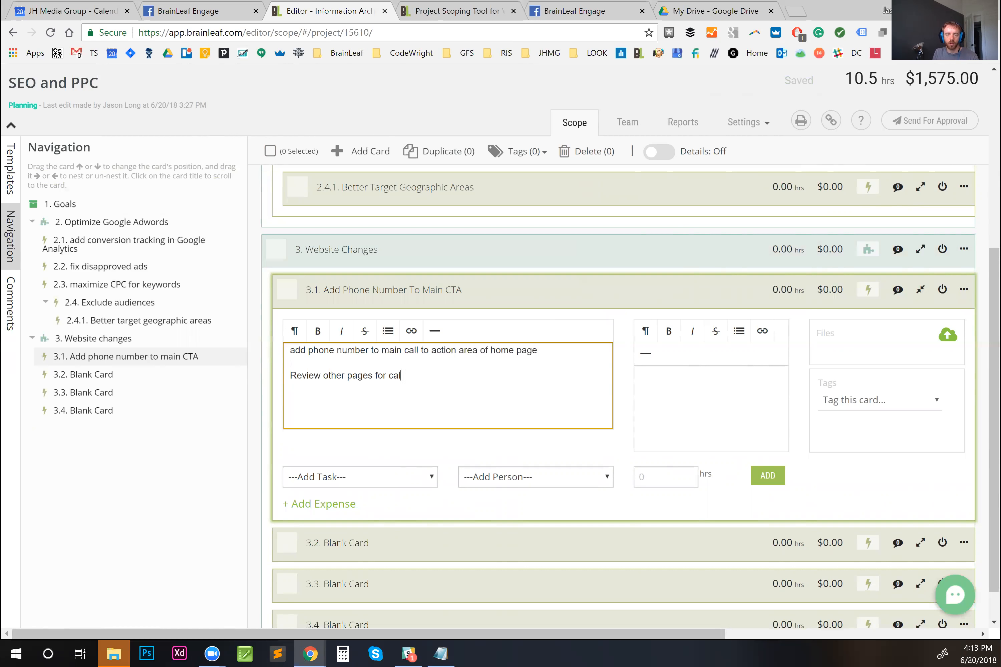
type("l to action areas.")
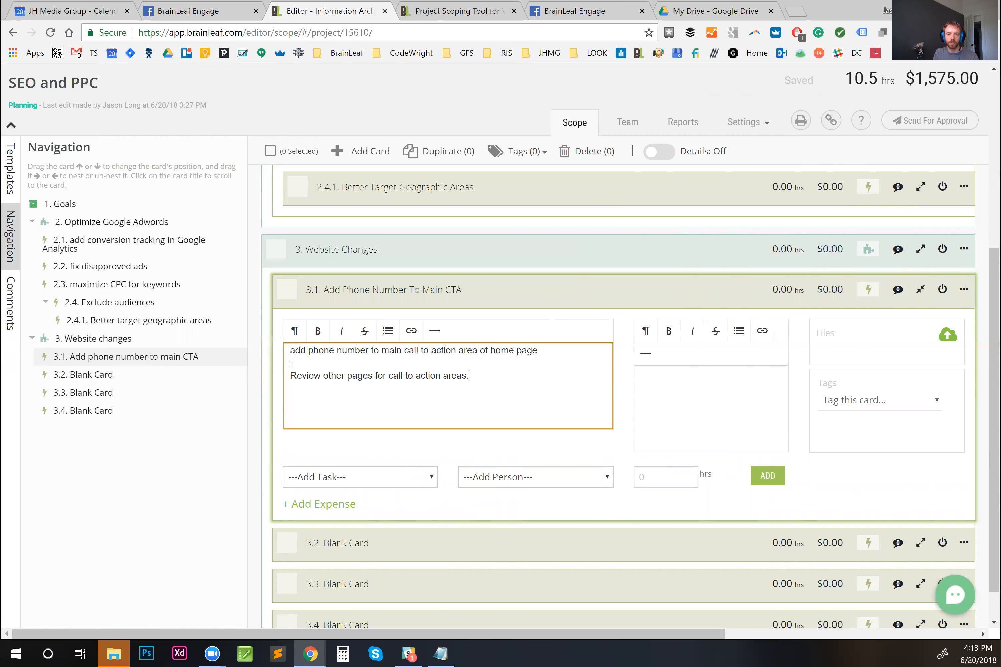
key("BackSpace")
type(" that need to b")
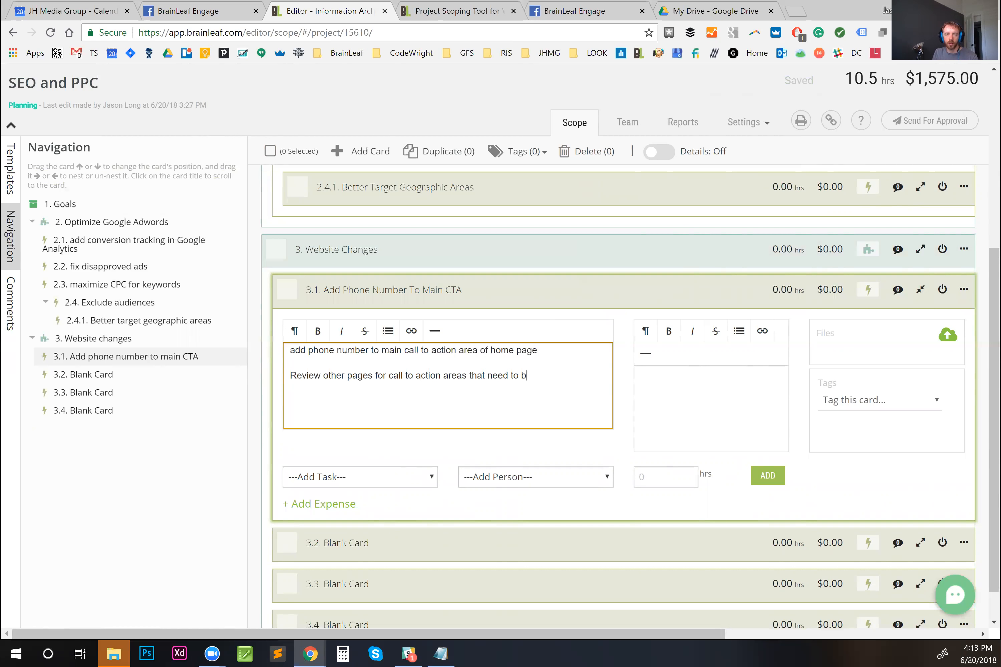
type("e updated.")
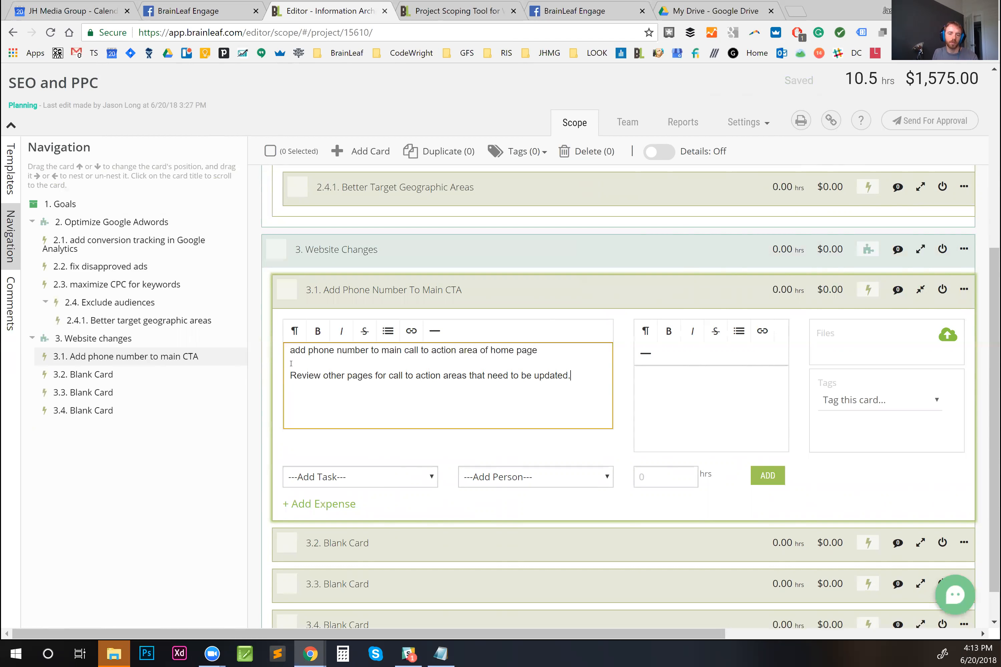
Step: Add a Programming - CMS Integration task of 1 hour to card 3.1
left_click(431, 486)
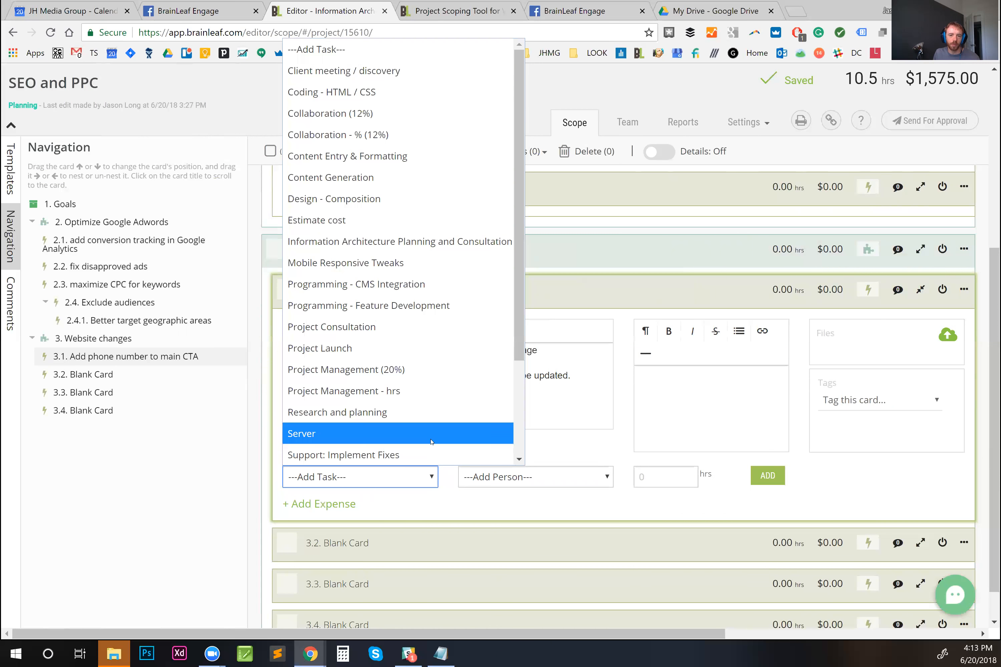
left_click(440, 284)
left_click(648, 482)
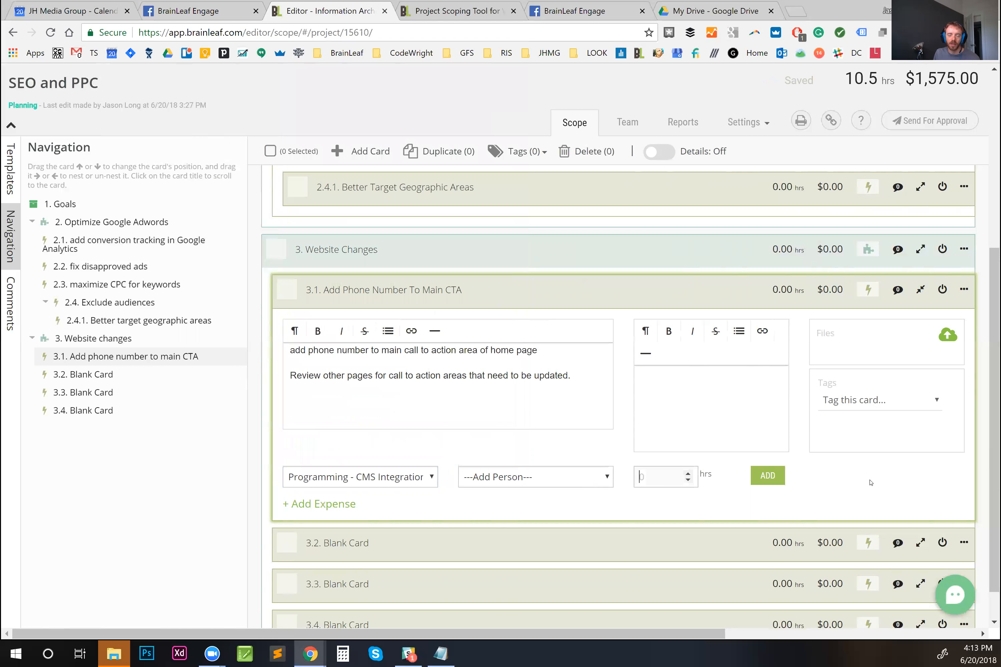
type("1")
key("Tab")
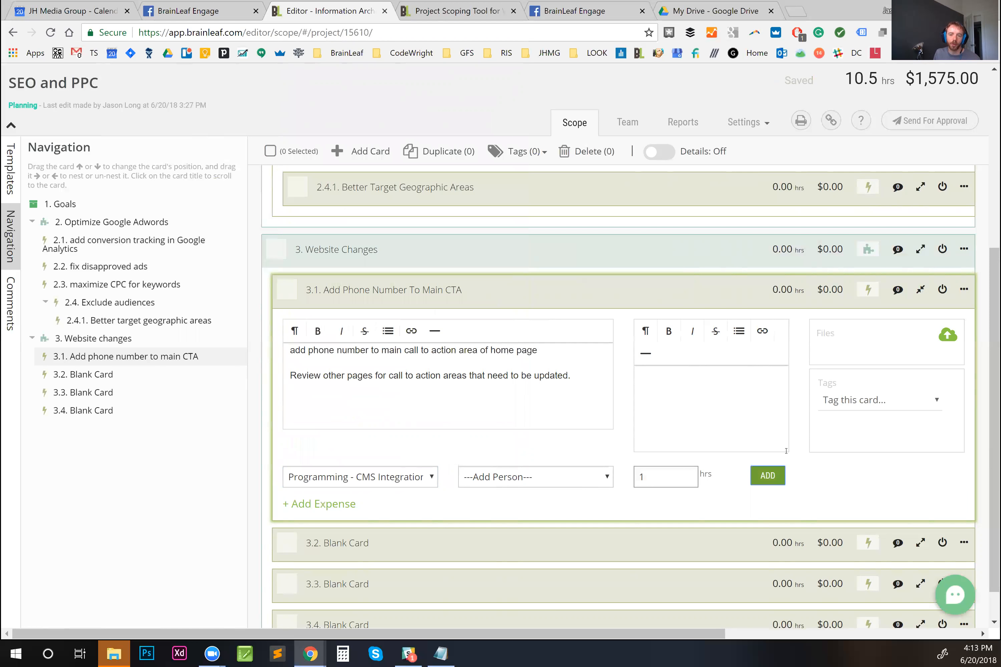
key("Return")
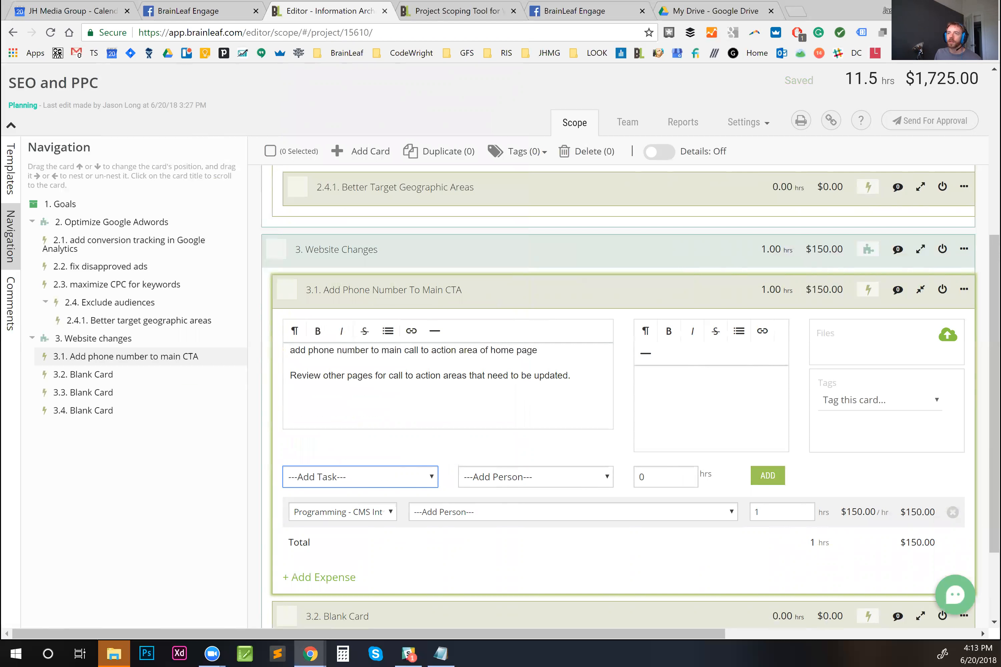
Step: Enter the client's note "optimize for speed" as both the description and the title of blank card 3.2
key("alt+Tab")
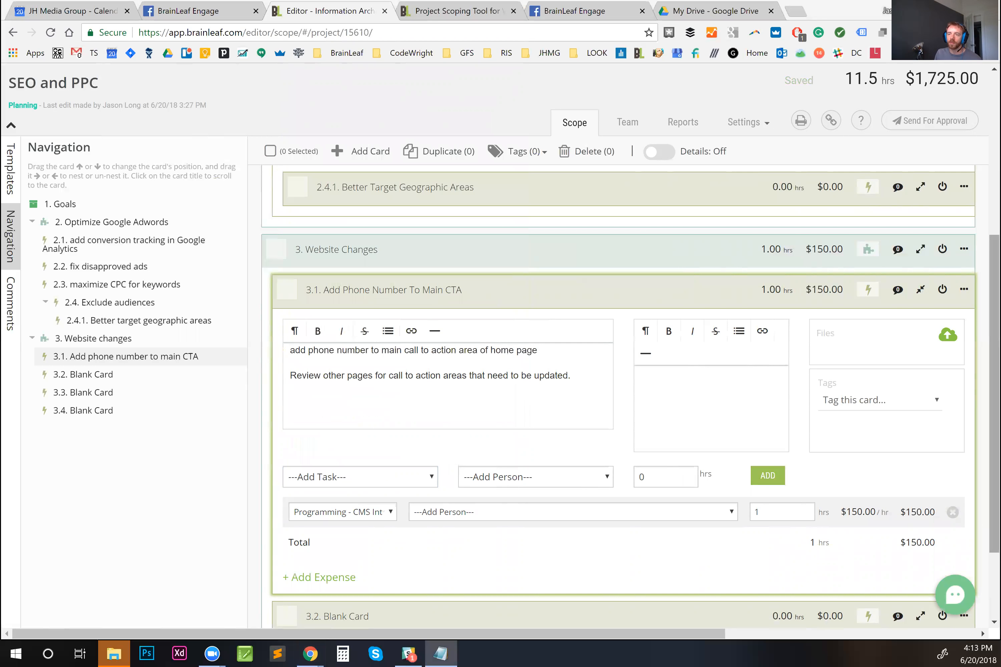
left_click(96, 372)
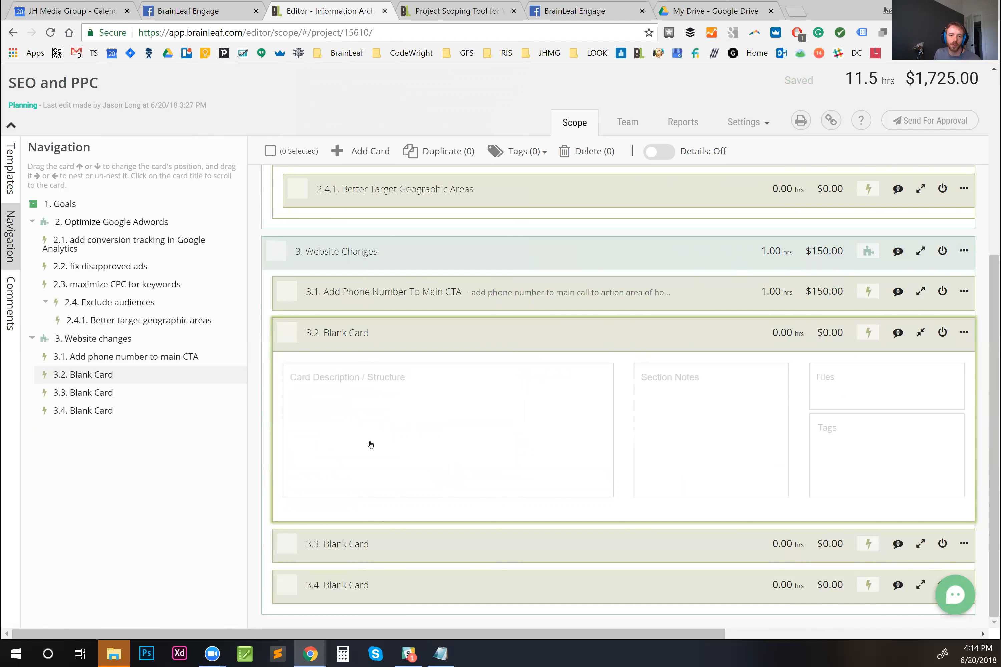
left_click(370, 445)
type("optimize for speed")
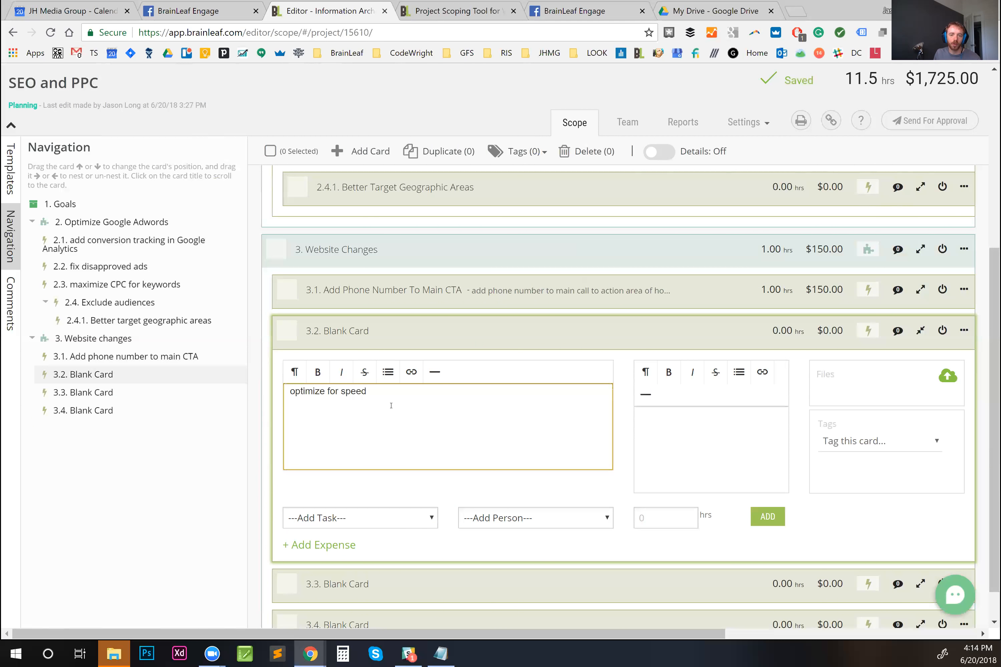
left_click(360, 331)
type("optimize for speed")
Step: Replace card 3.2's description with two lines, "Minify code" and "Potentialy add caching system"
left_click(385, 399)
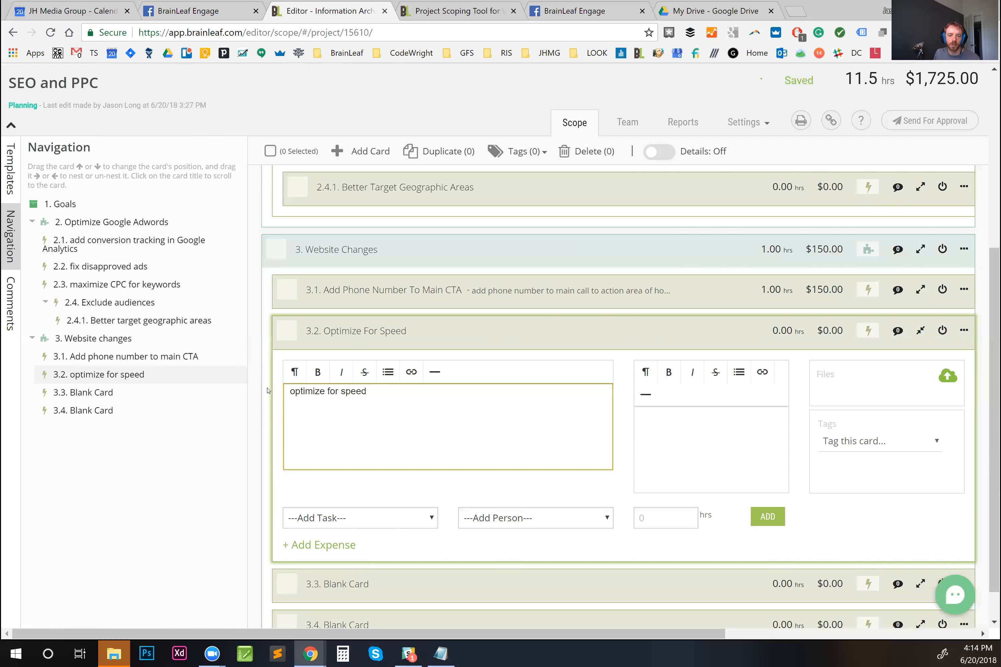
key("ctrl+a")
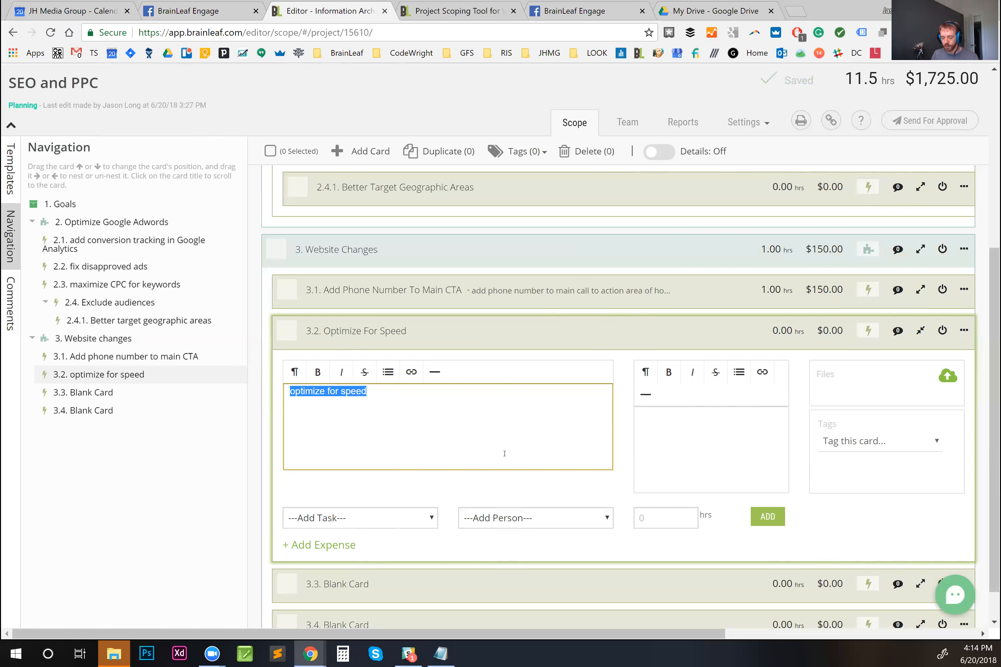
type("Minify ")
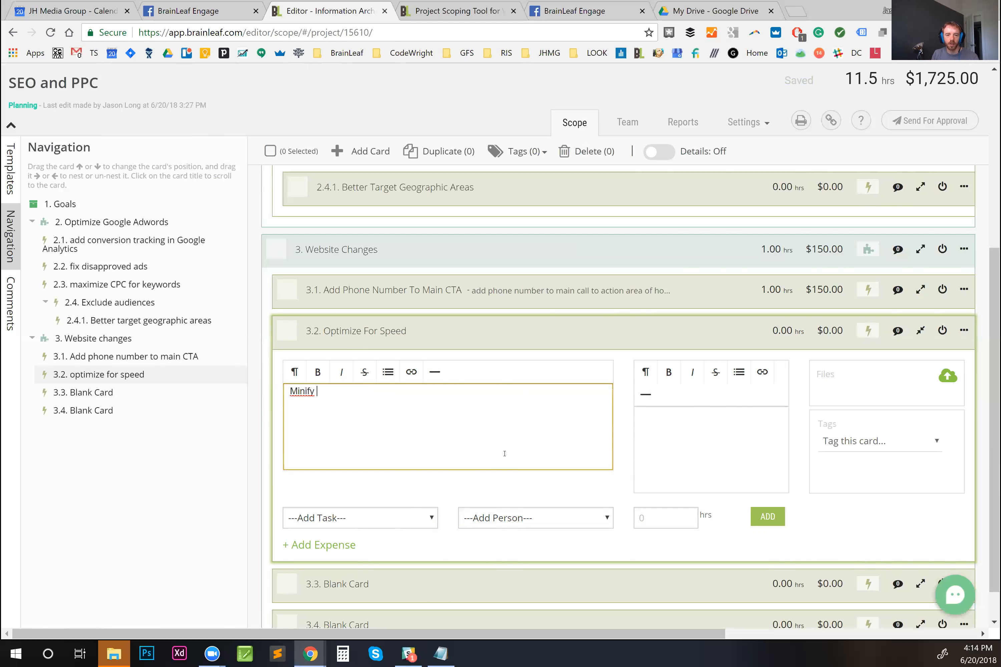
type("code")
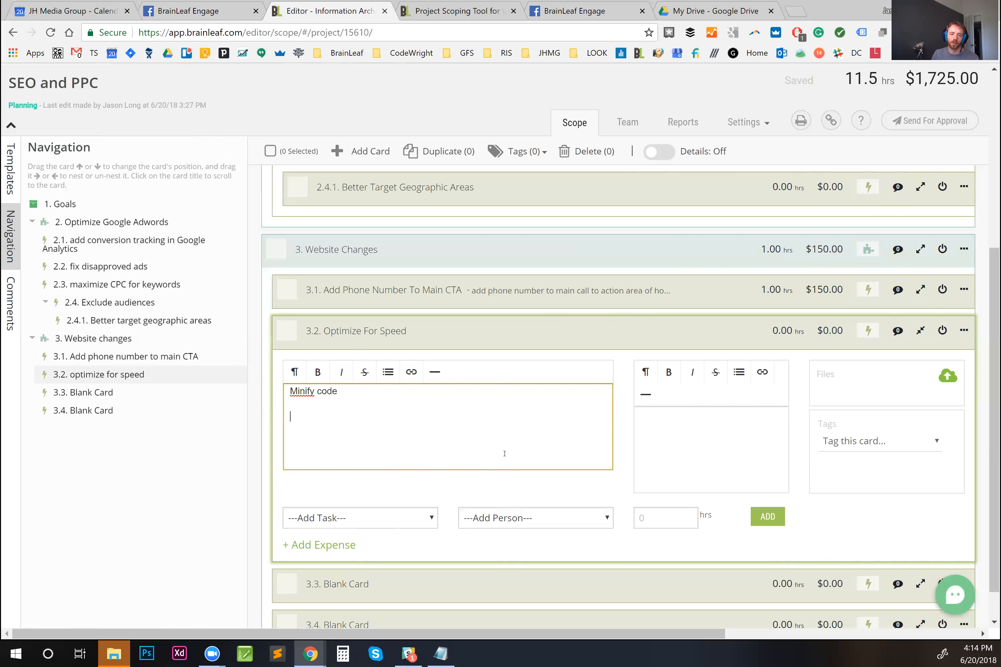
key("Return")
type("Poten")
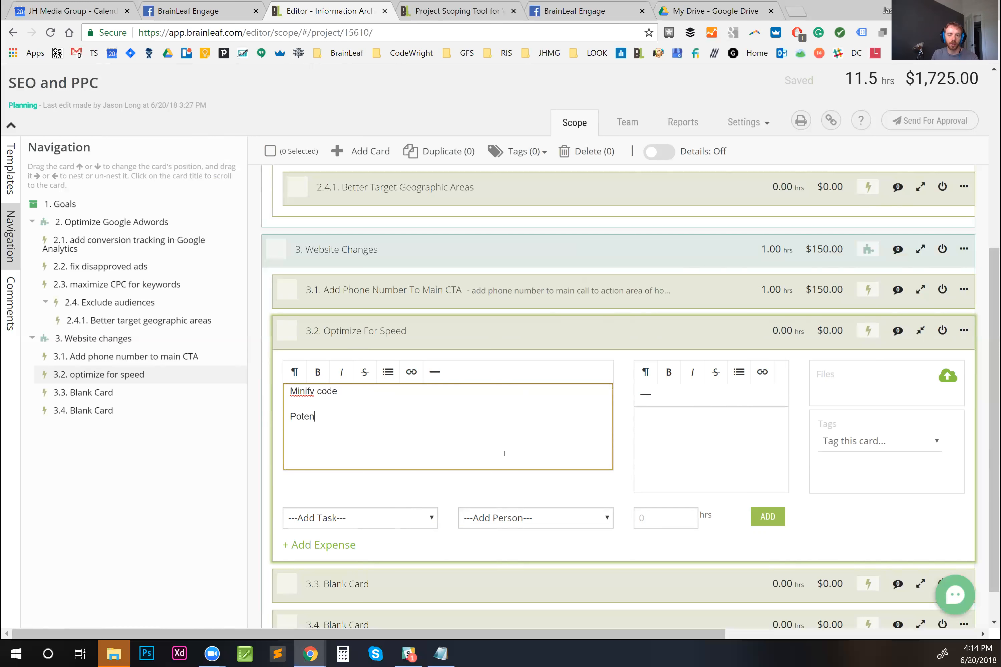
type("tialy add caching system")
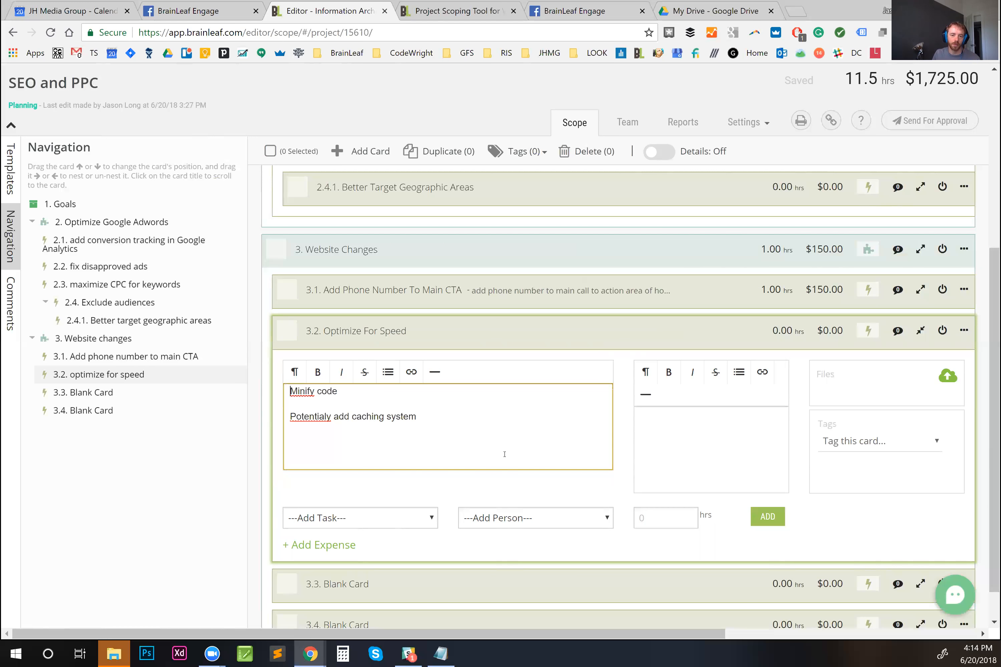
Step: Format card 3.2's description lines as a bulleted list and correct the misspelled first word of the caching line to "Potentially"
key("ctrl+a")
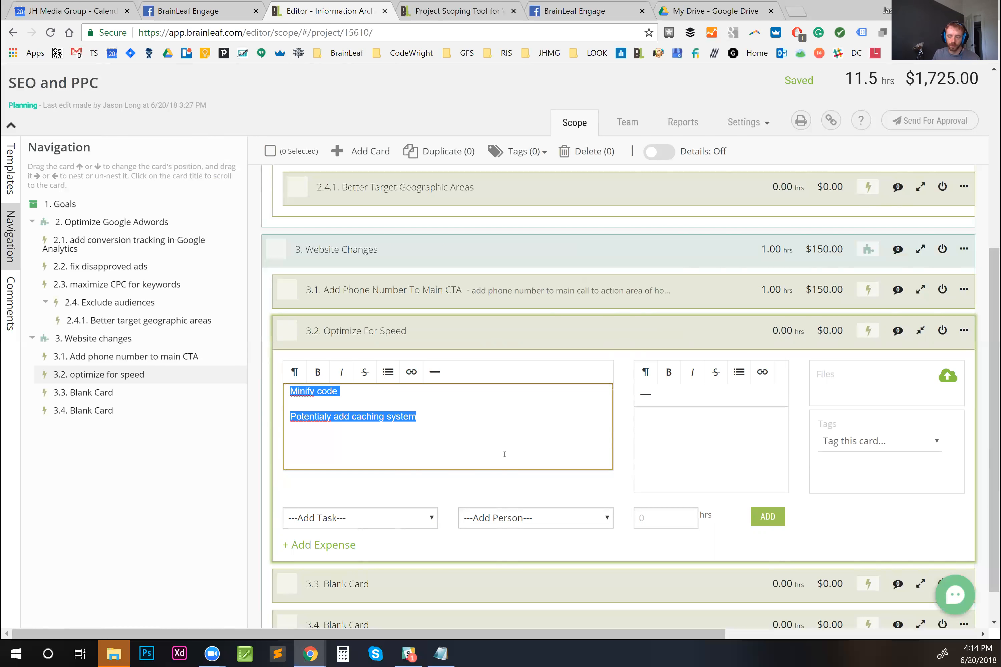
key("ctrl+shift+8")
key("Right")
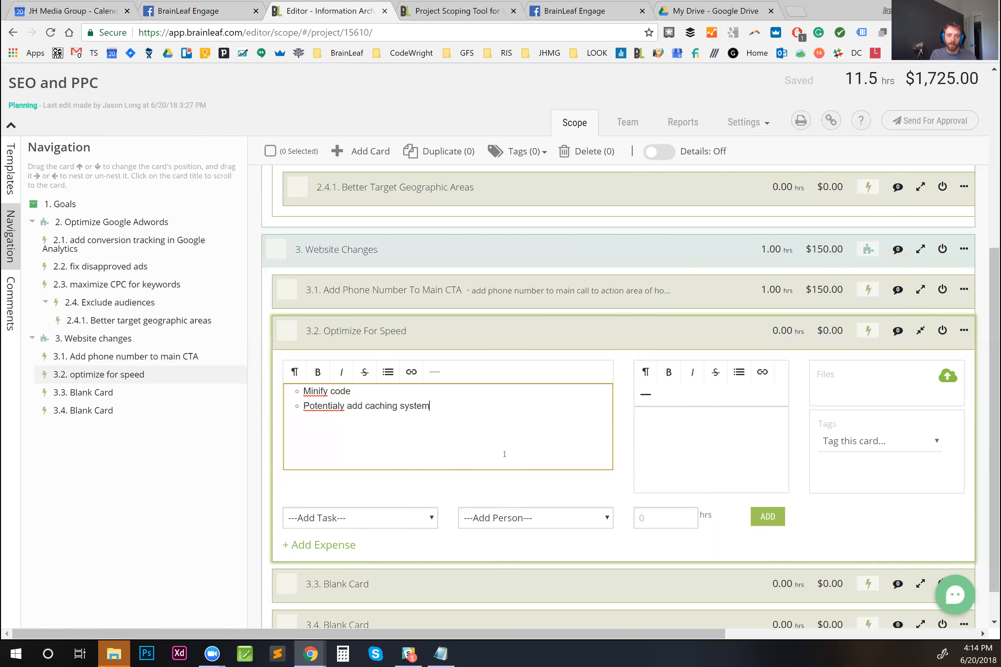
right_click(325, 406)
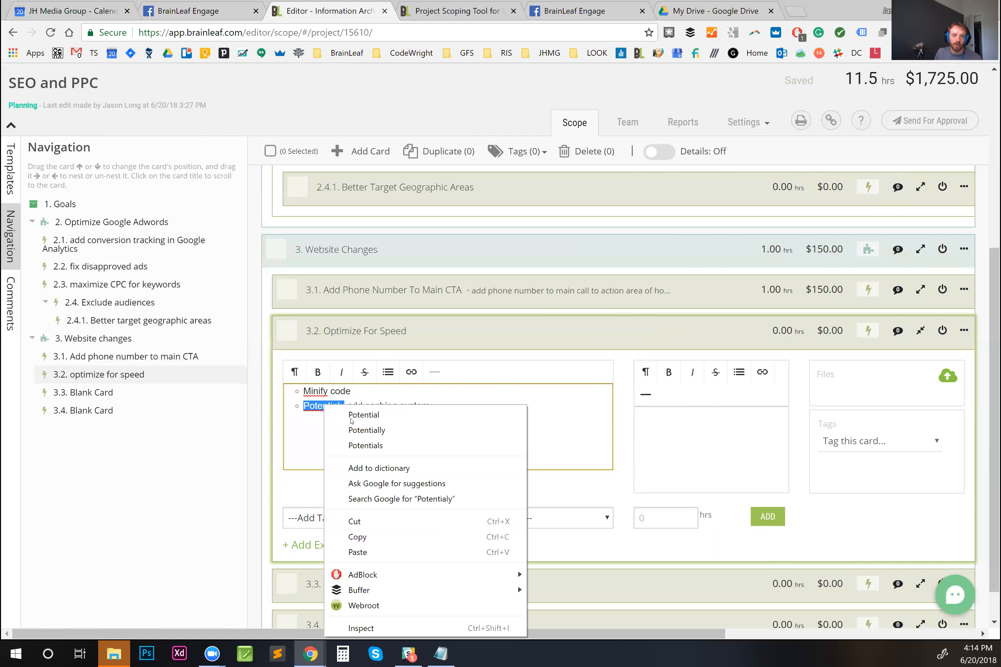
left_click(375, 429)
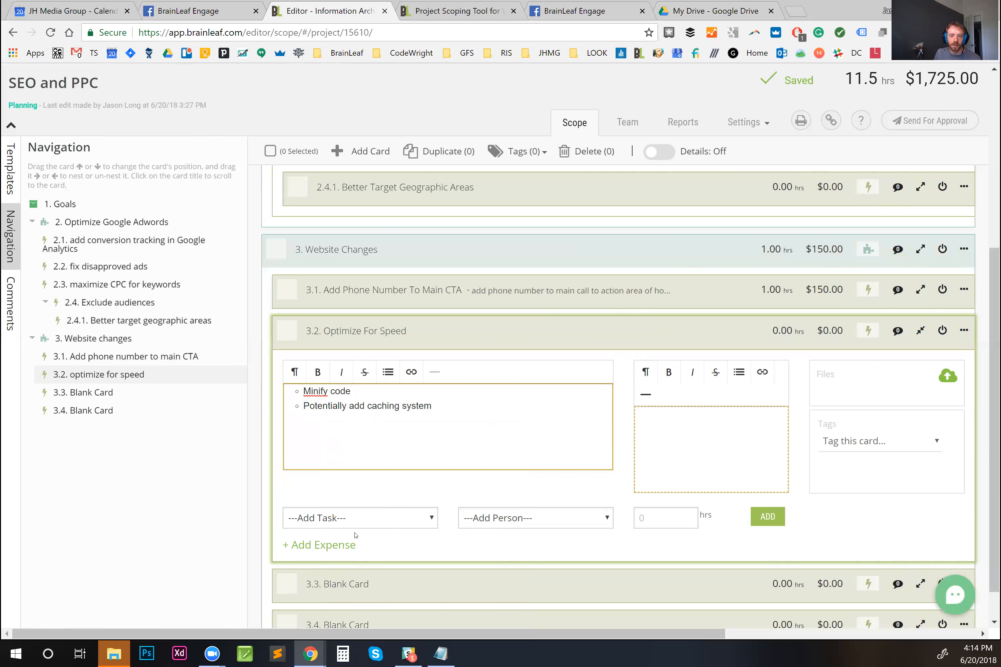
Step: Add a Programming - CMS Integration task of 1 hour to the optimize for speed card
left_click(339, 519)
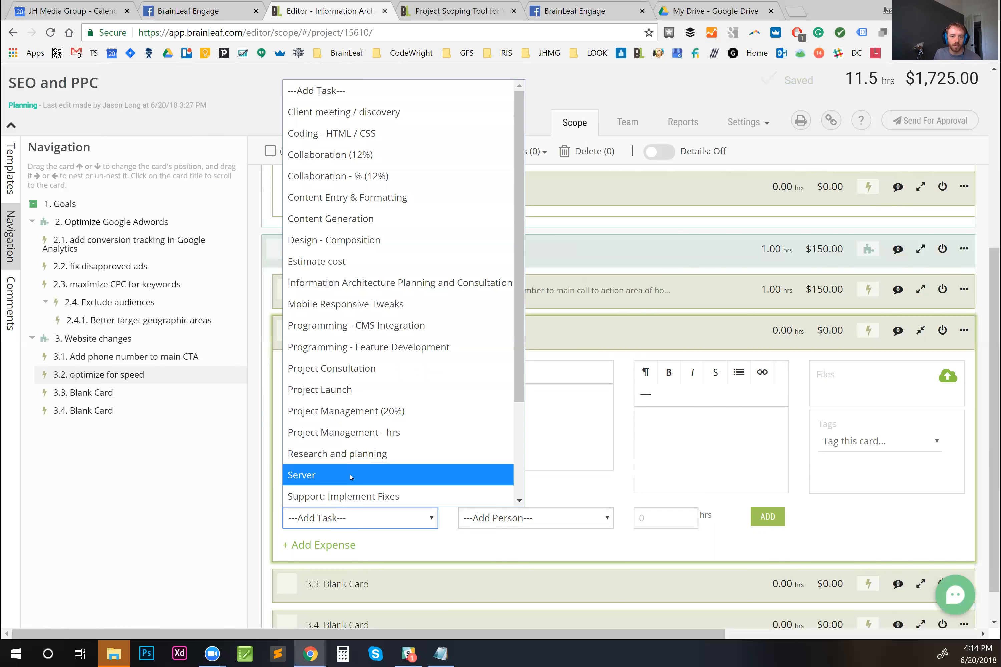
left_click(444, 330)
left_click(649, 518)
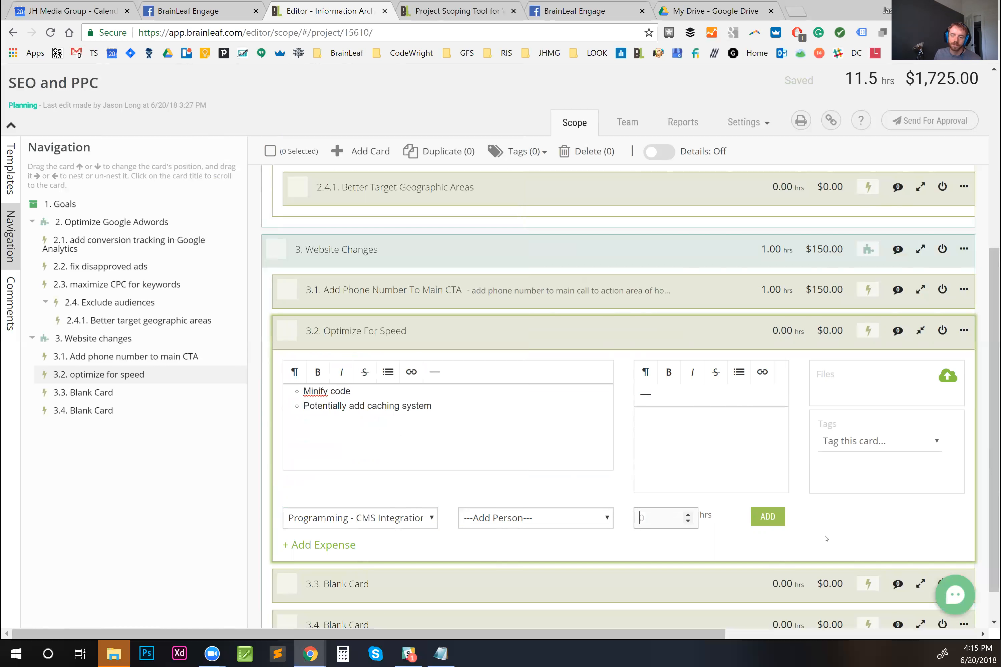
type("1")
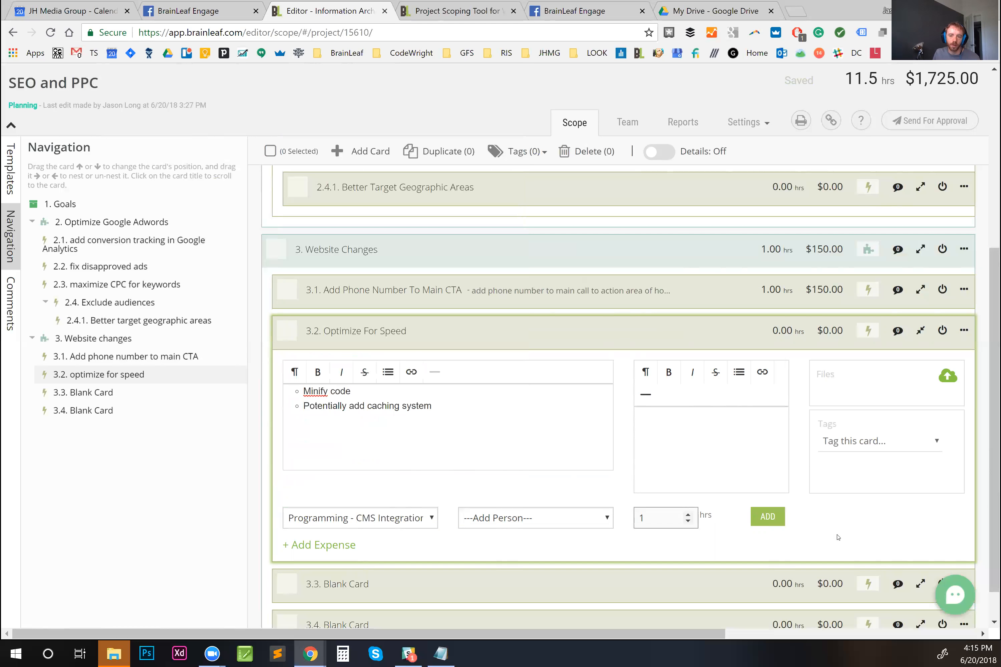
left_click(767, 517)
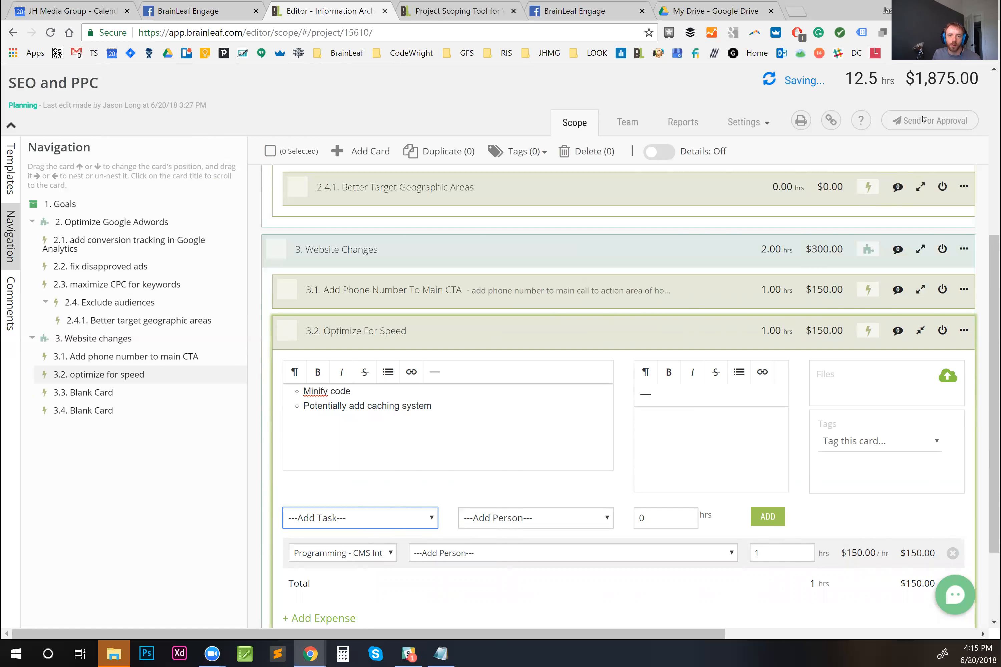
Step: Delete the two unused blank cards 3.3 and 3.4 under Website changes
left_click(85, 340)
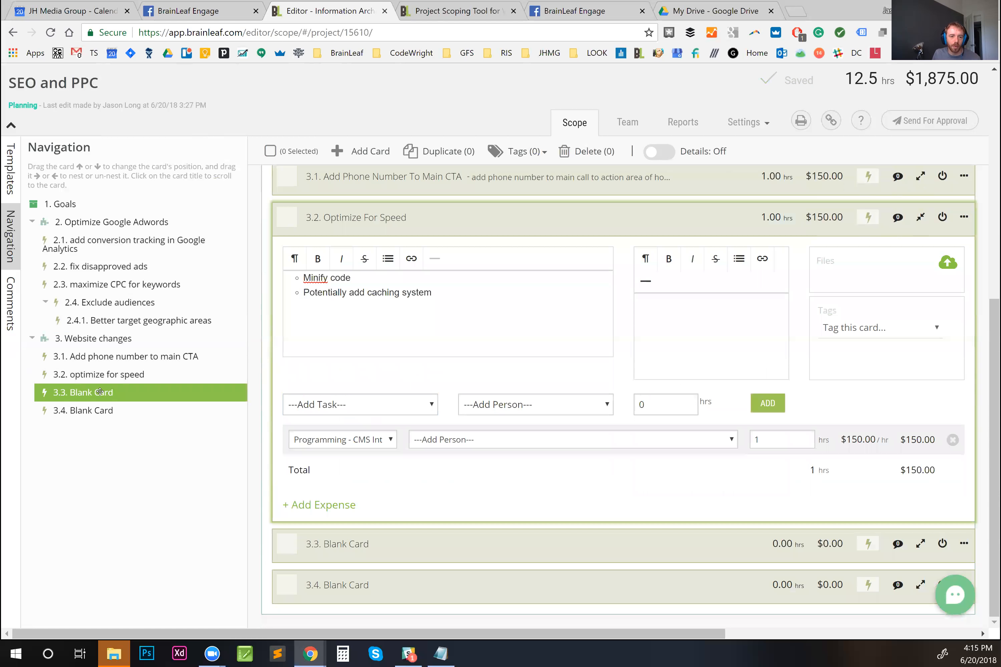
left_click(97, 392)
left_click(96, 411)
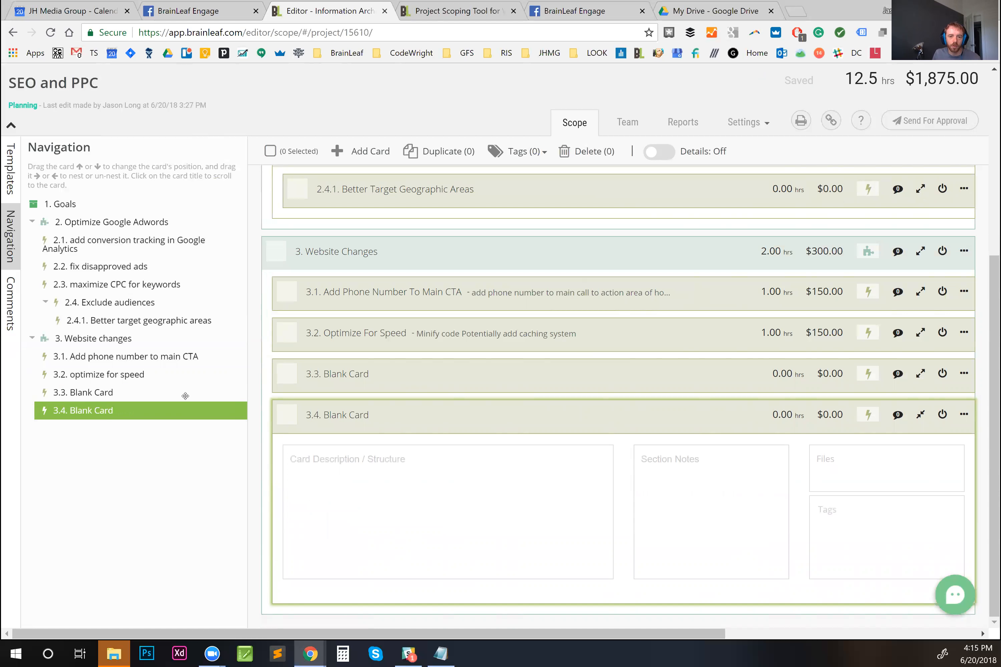
left_click(288, 374)
left_click(286, 415)
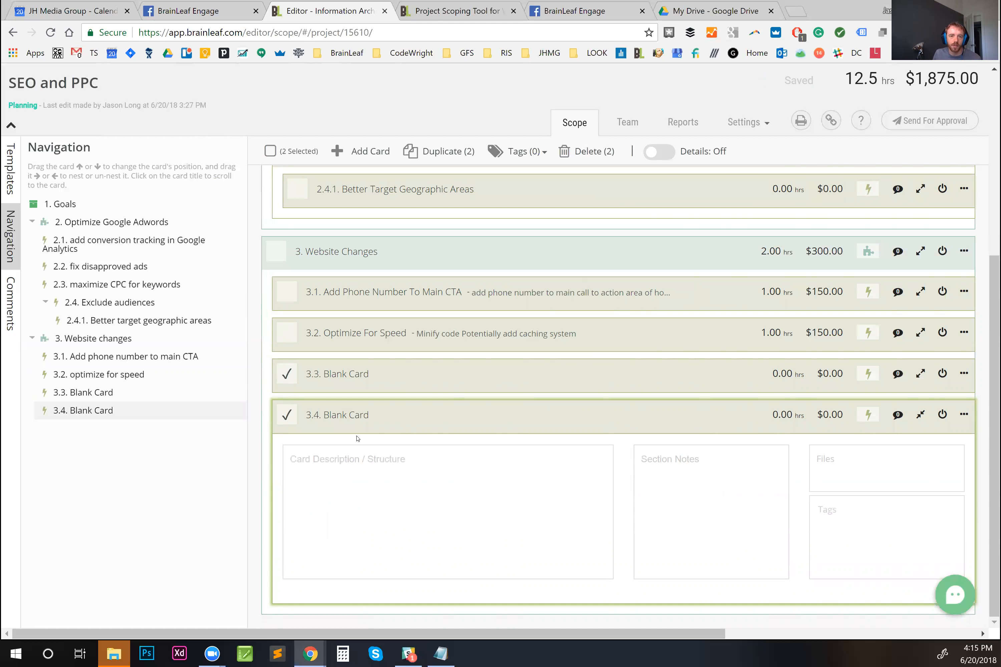
scroll(366, 194, "up", 3)
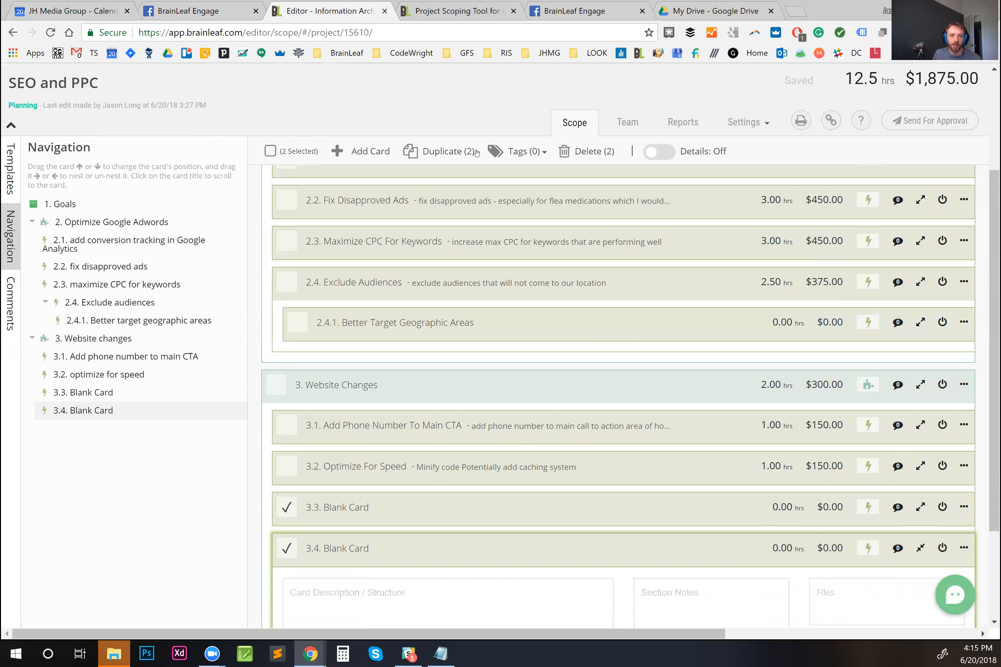
left_click(577, 151)
left_click(426, 363)
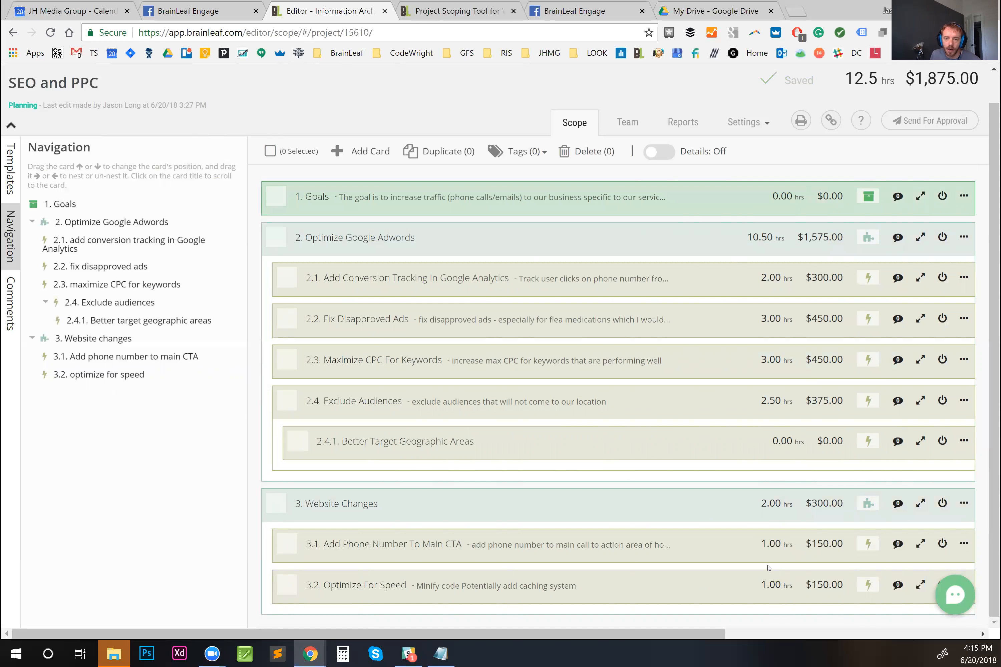
Step: Review the hour and cost estimates of the Optimize For Speed, Website Changes and Optimize Google Adwords cards and their nested cards
double_click(759, 588)
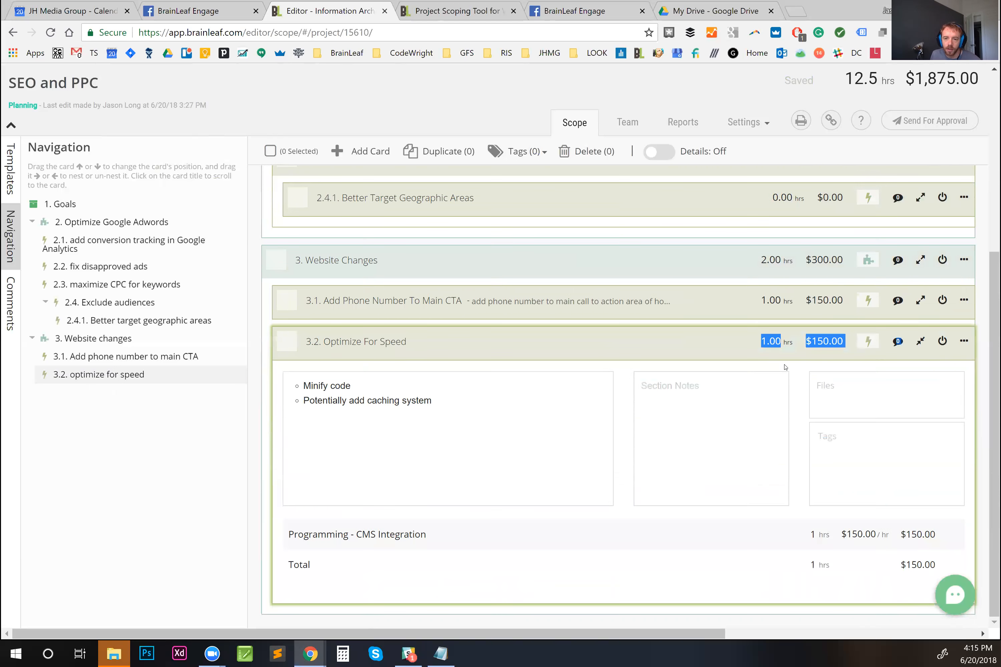
left_click(775, 259)
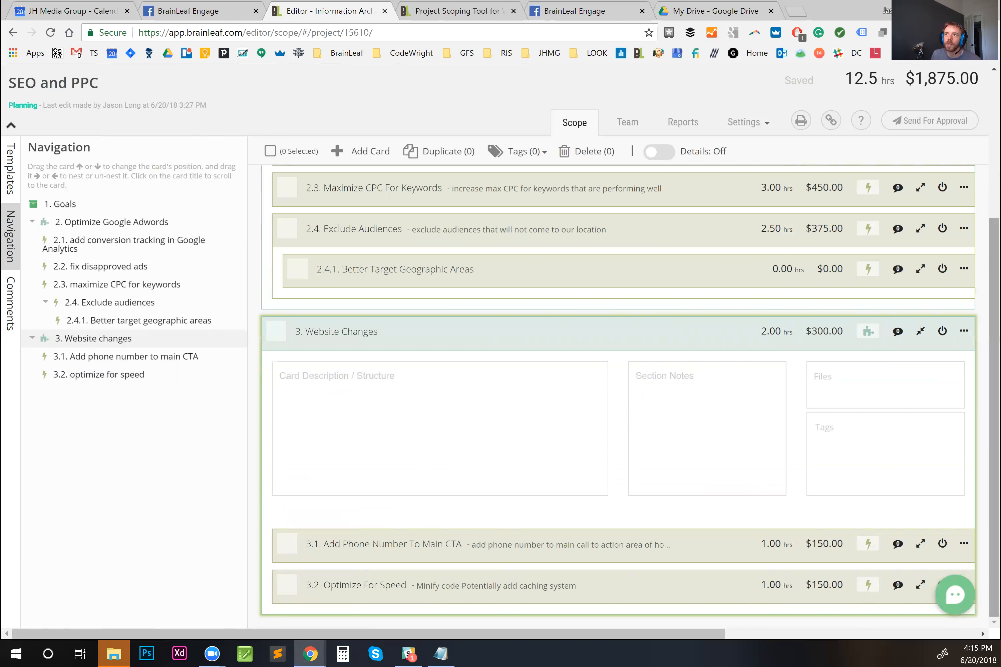
key("alt+Tab")
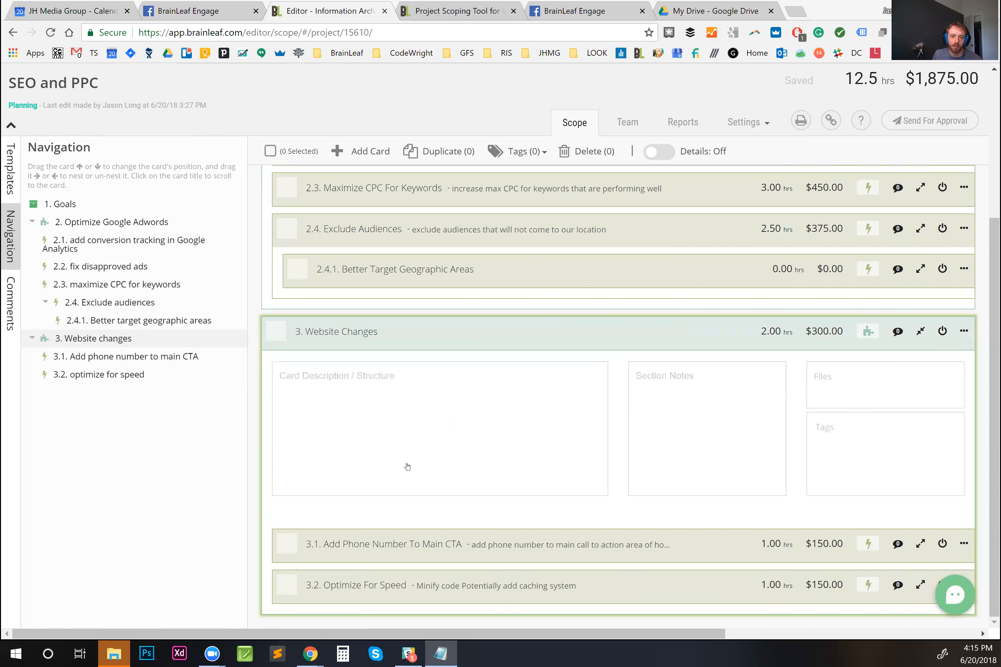
scroll(556, 430, "up", 3)
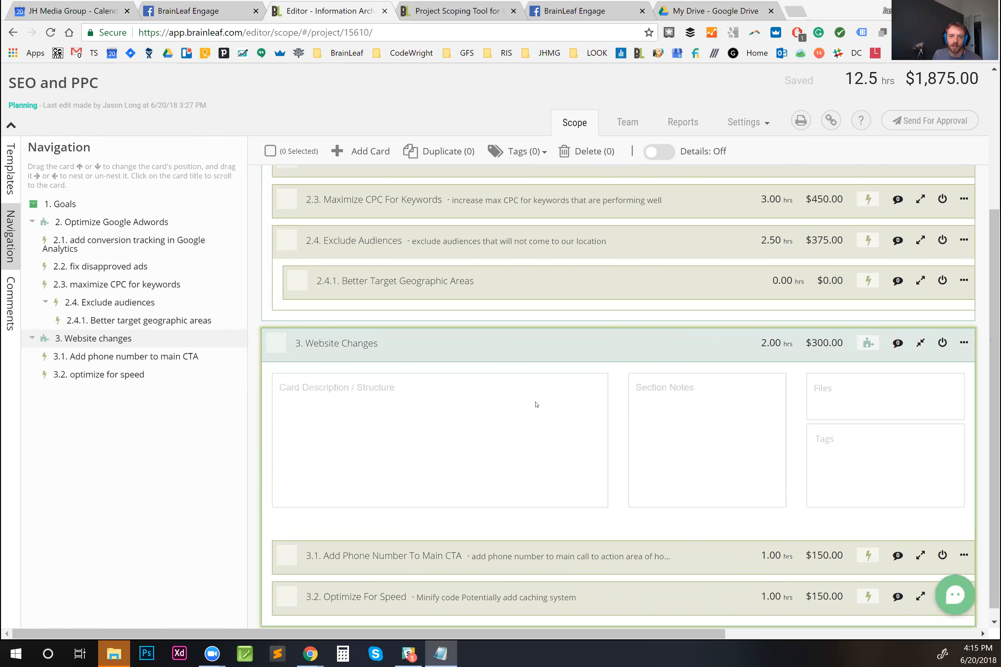
scroll(565, 453, "up", 2)
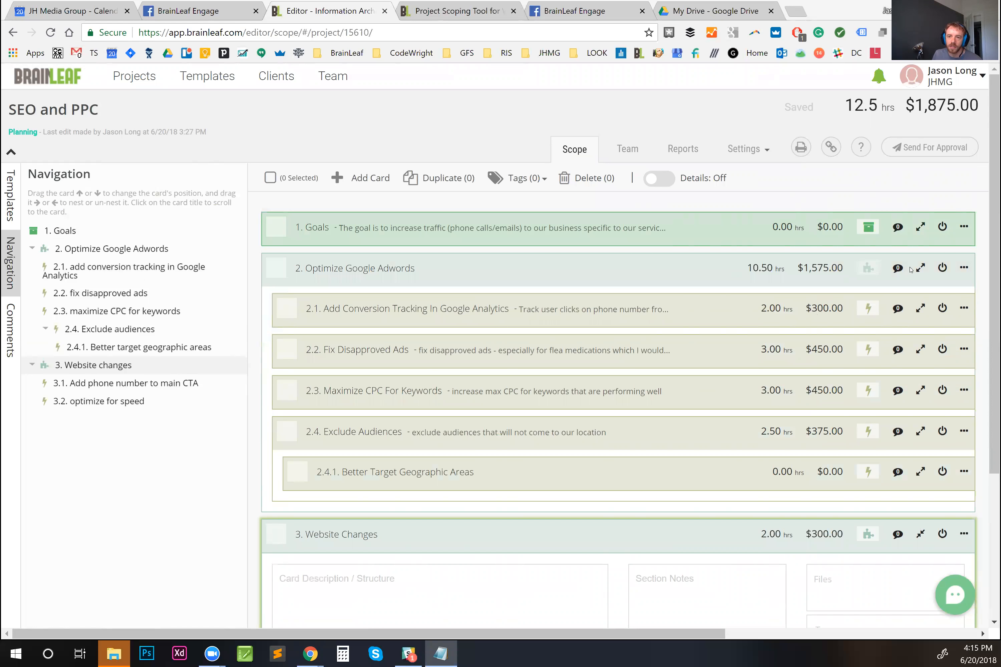
left_click(920, 268)
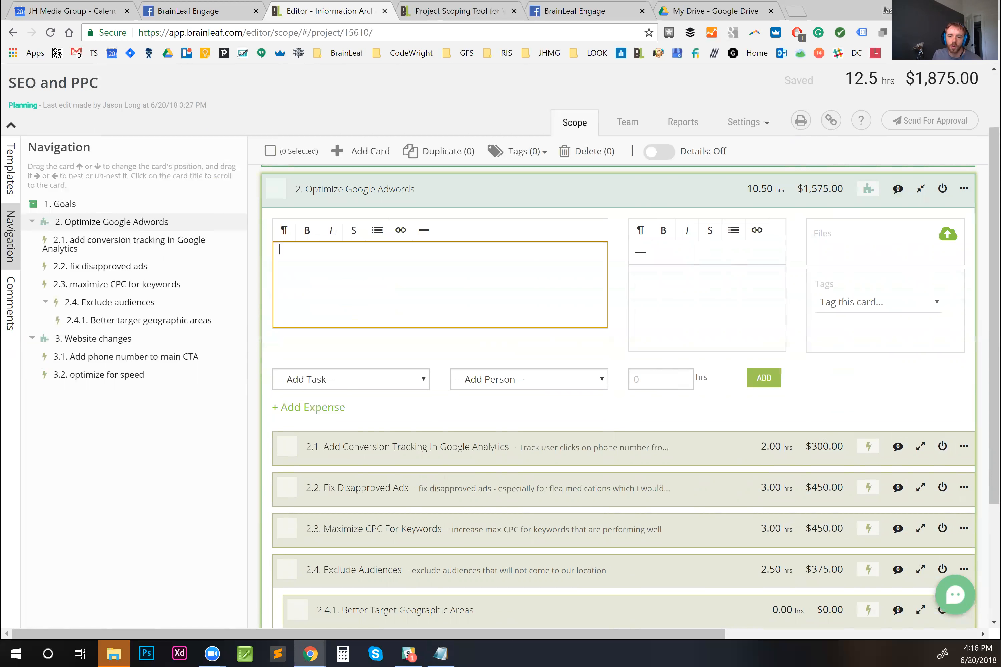
scroll(836, 529, "down", 1)
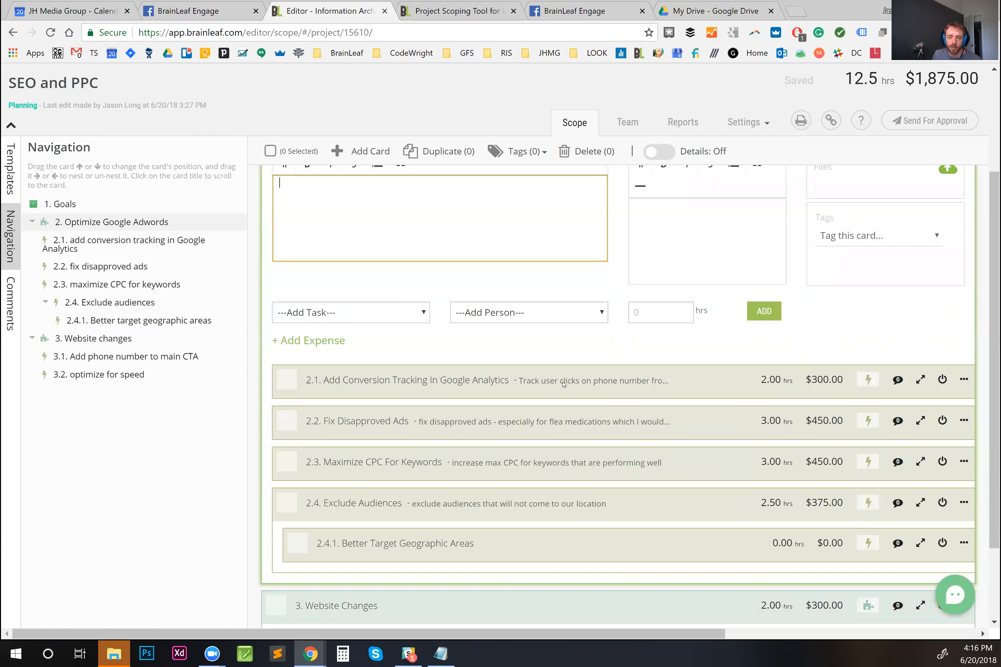
scroll(837, 444, "up", 3)
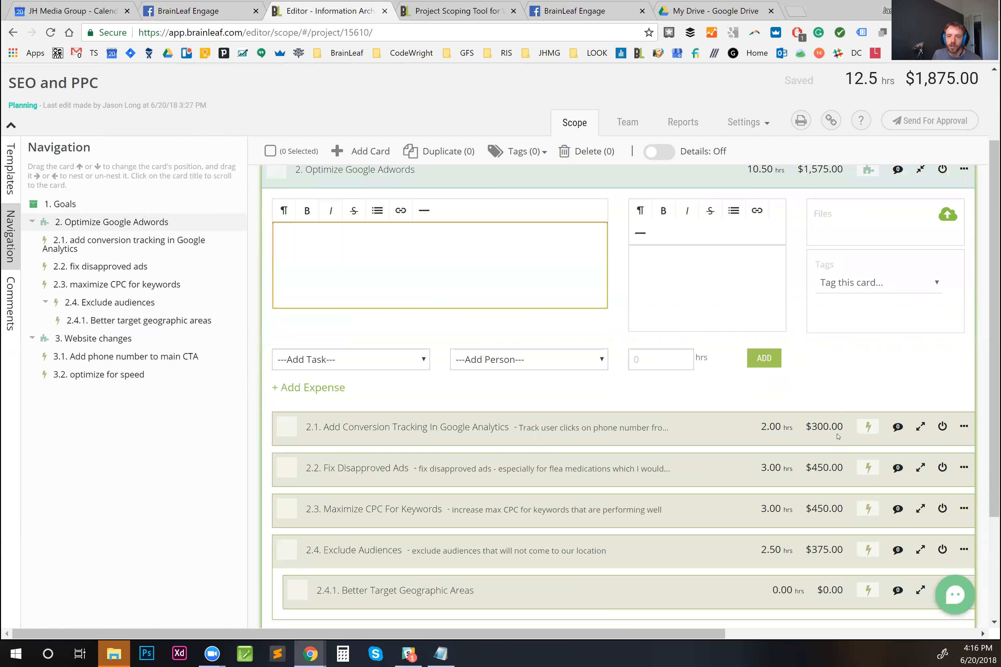
Step: Deactivate the Exclude Audiences card to try the scope without it, and reactivate it
scroll(603, 416, "down", 4)
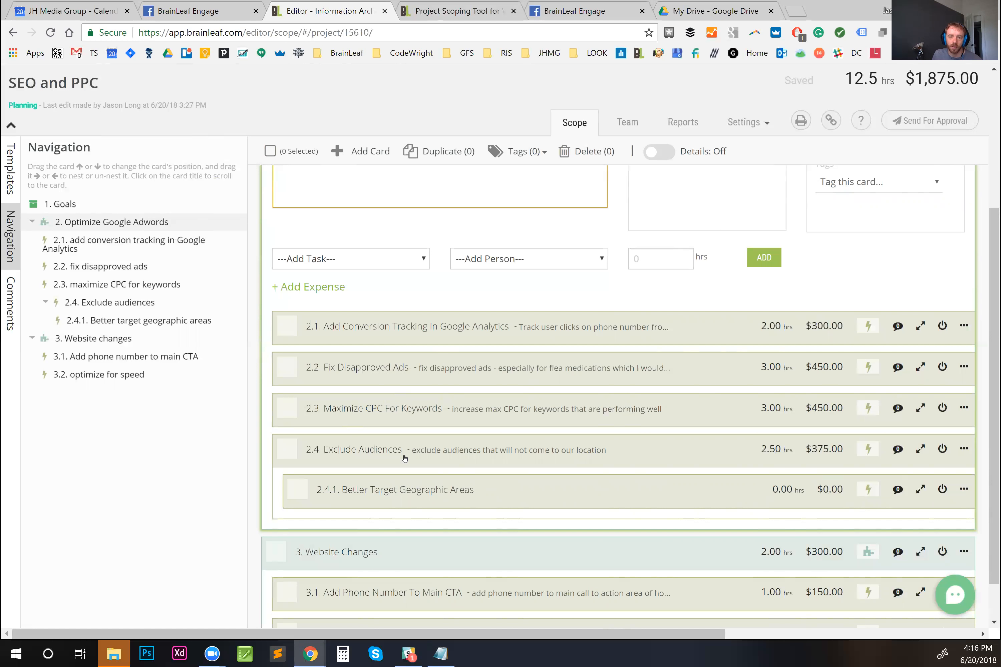
left_click(943, 449)
scroll(945, 443, "down", 1)
scroll(934, 396, "up", 3)
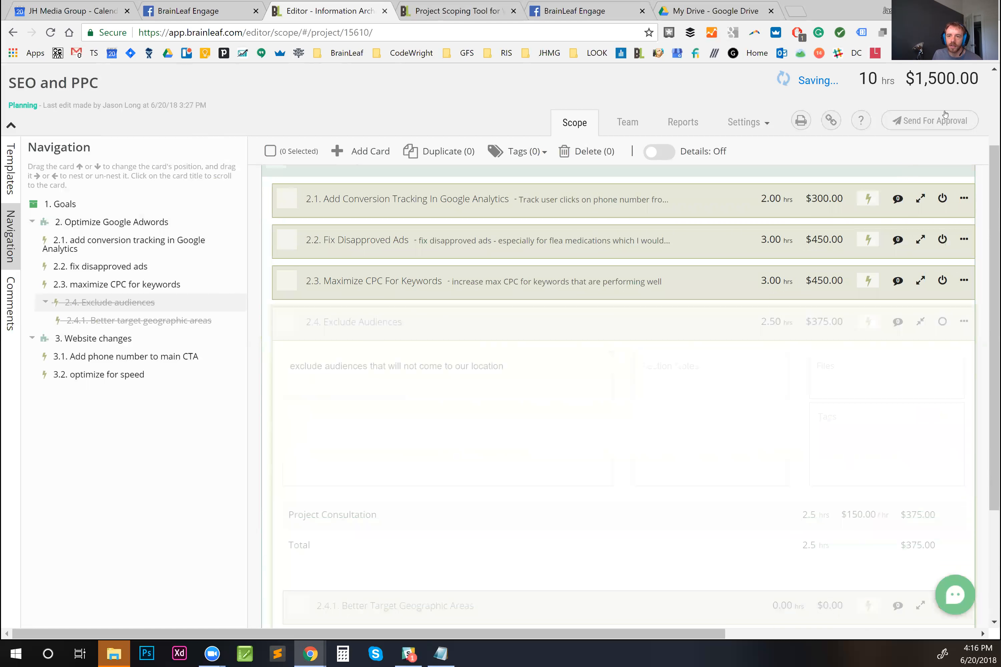
left_click(942, 323)
scroll(922, 452, "up", 3)
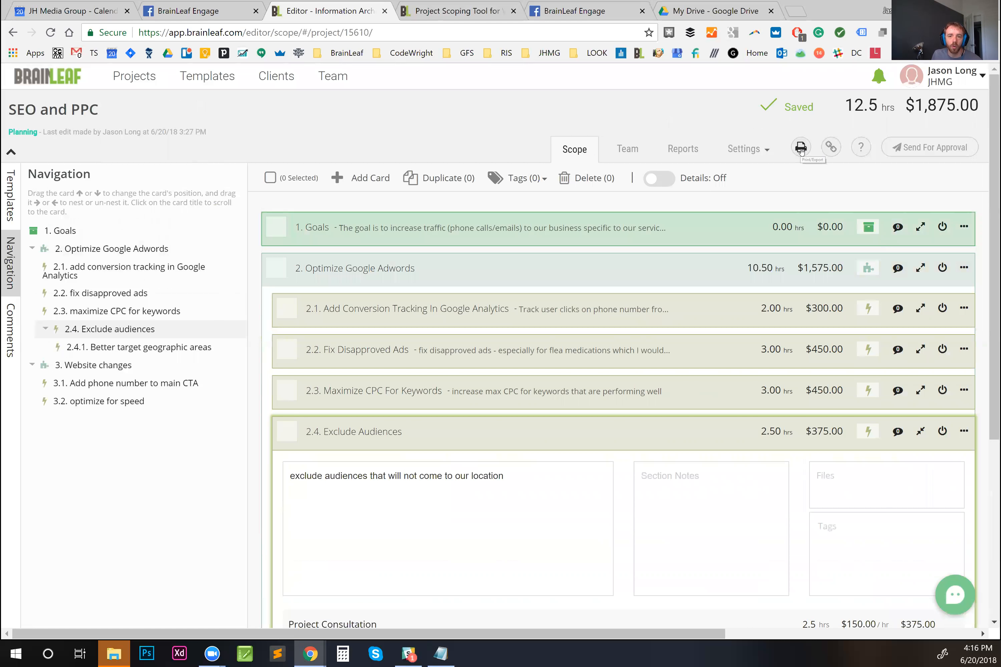
Step: Look over the finished scope, from the project title through all cards to the project's total hours and cost
left_click(103, 111)
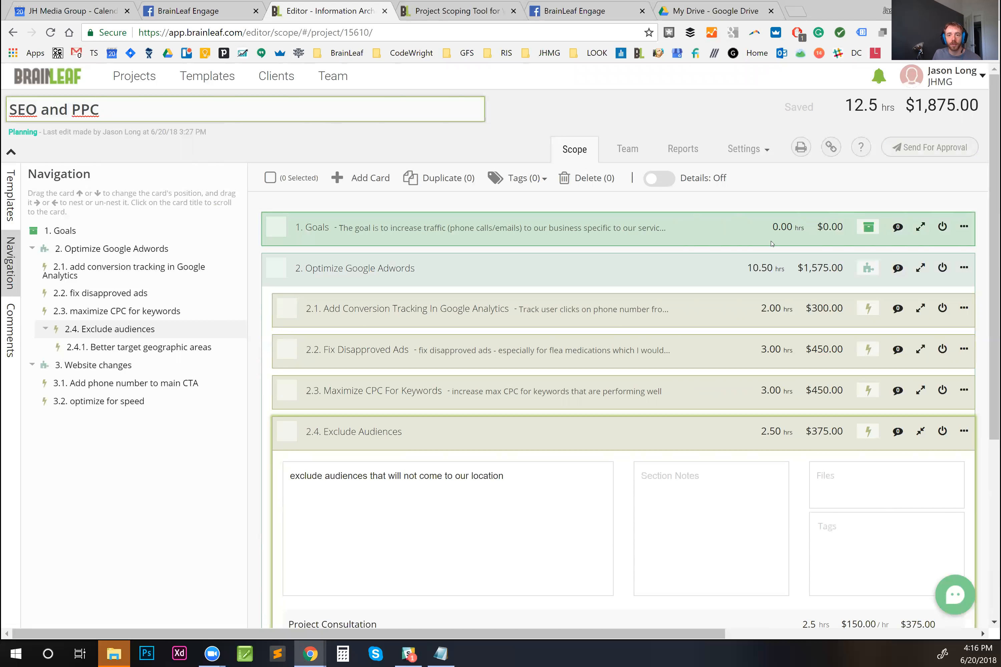
left_click(624, 104)
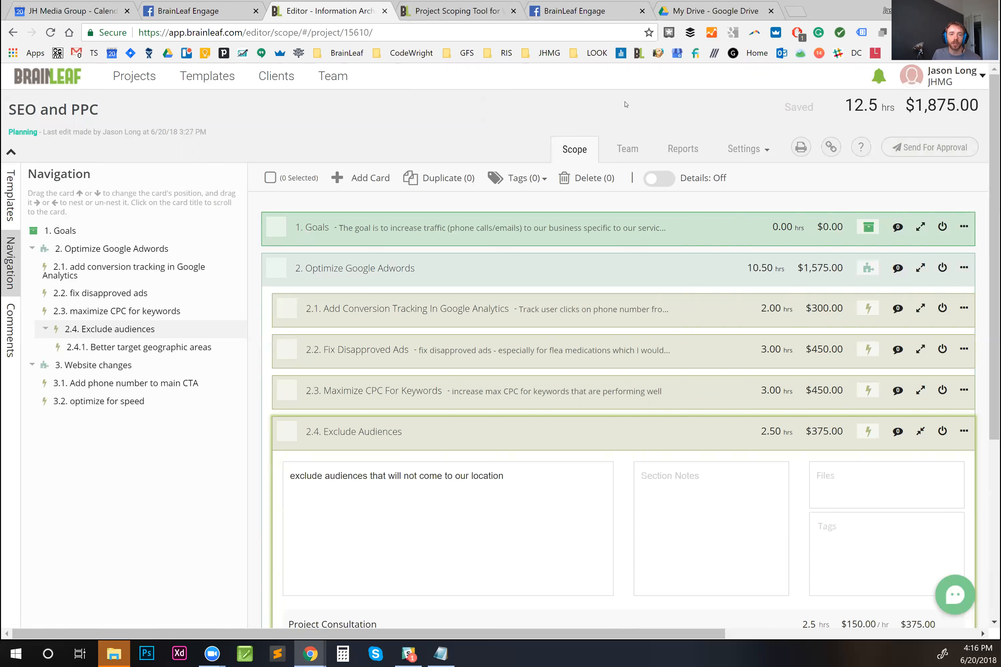
scroll(747, 486, "down", 6)
scroll(754, 495, "up", 7)
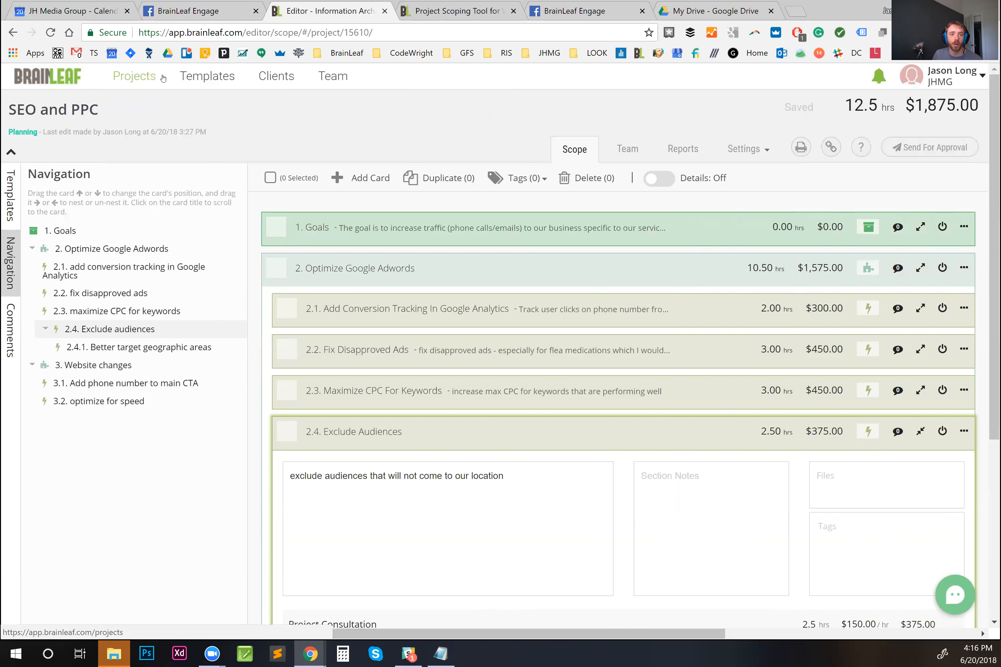
left_click(39, 113)
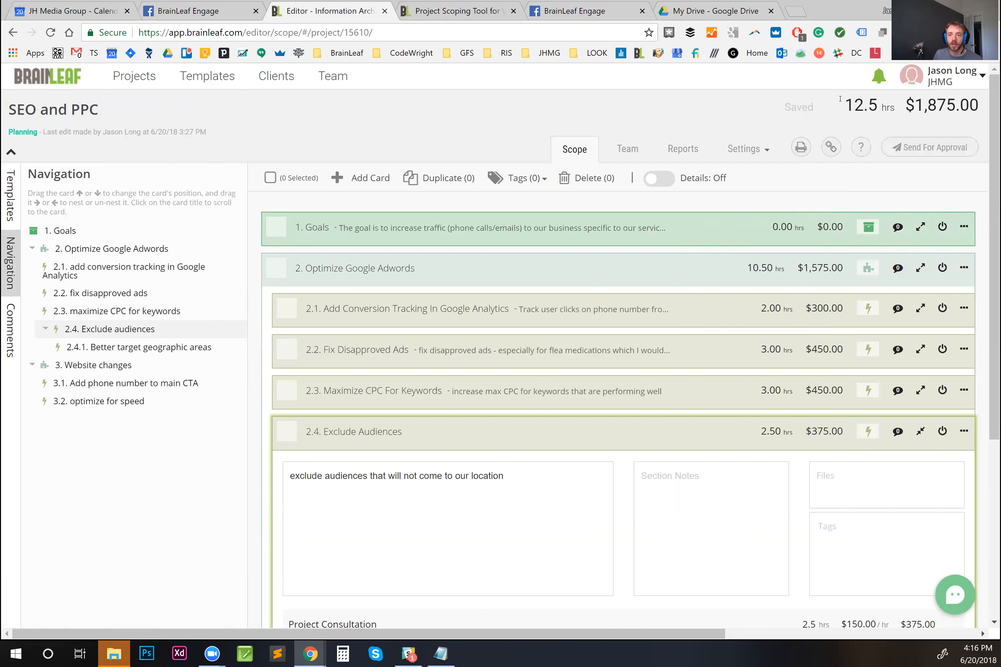
mouse_move(843, 105)
left_mouse_down()
mouse_move(976, 105)
mouse_move(842, 106)
left_mouse_up()
left_click(975, 105)
left_click(842, 106)
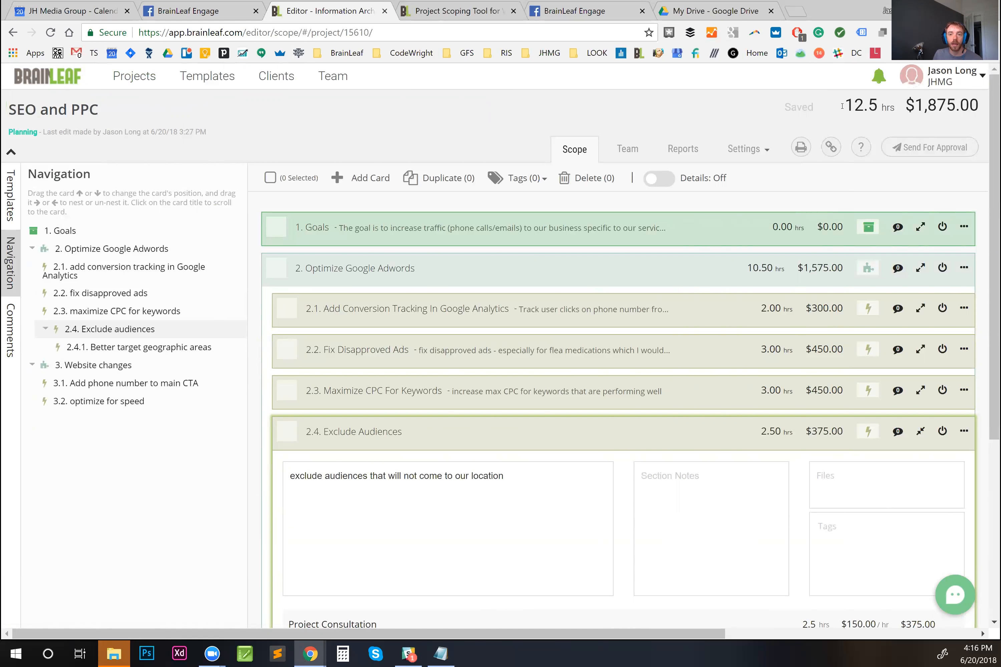